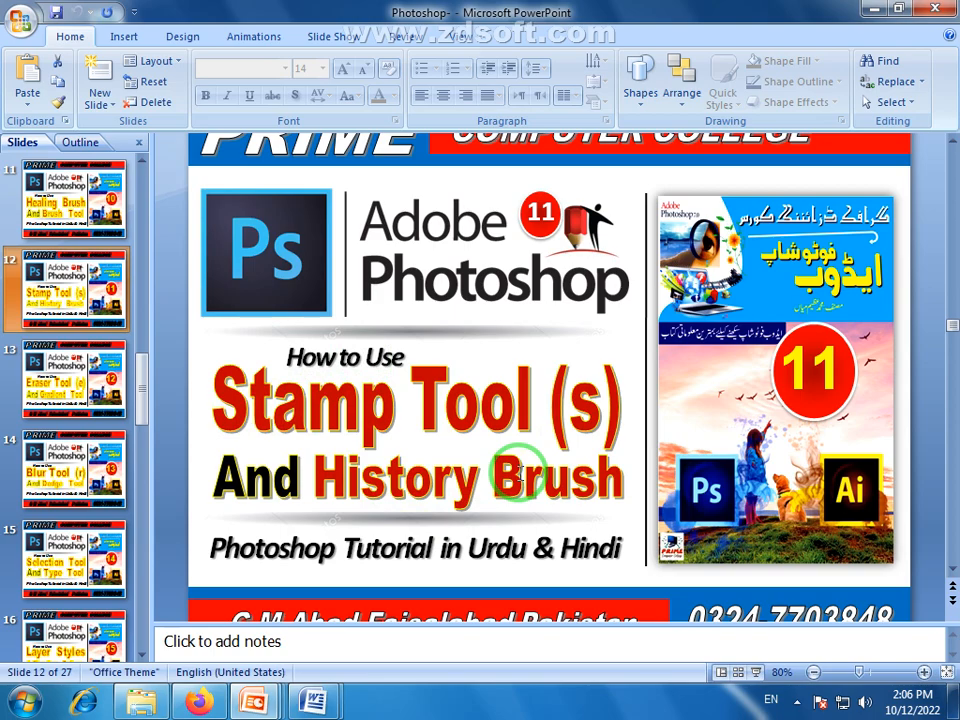
Switch from the presentation to Adobe Photoshop 7.0 by launching it from the desktop, and dismiss the registration prompt.
key("super+d")
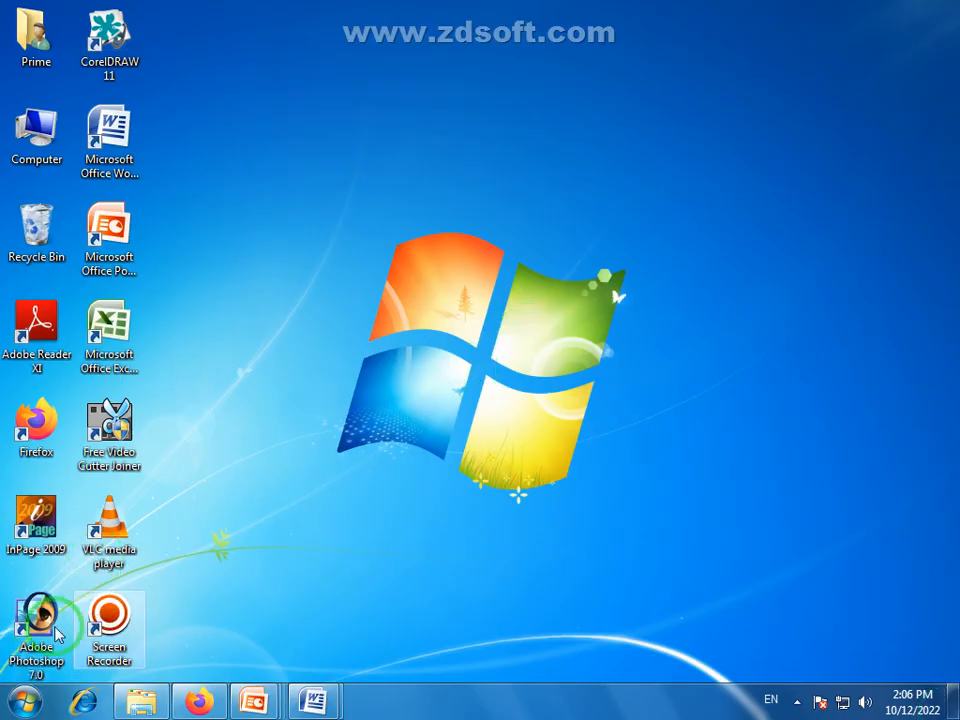
double_click(57, 633)
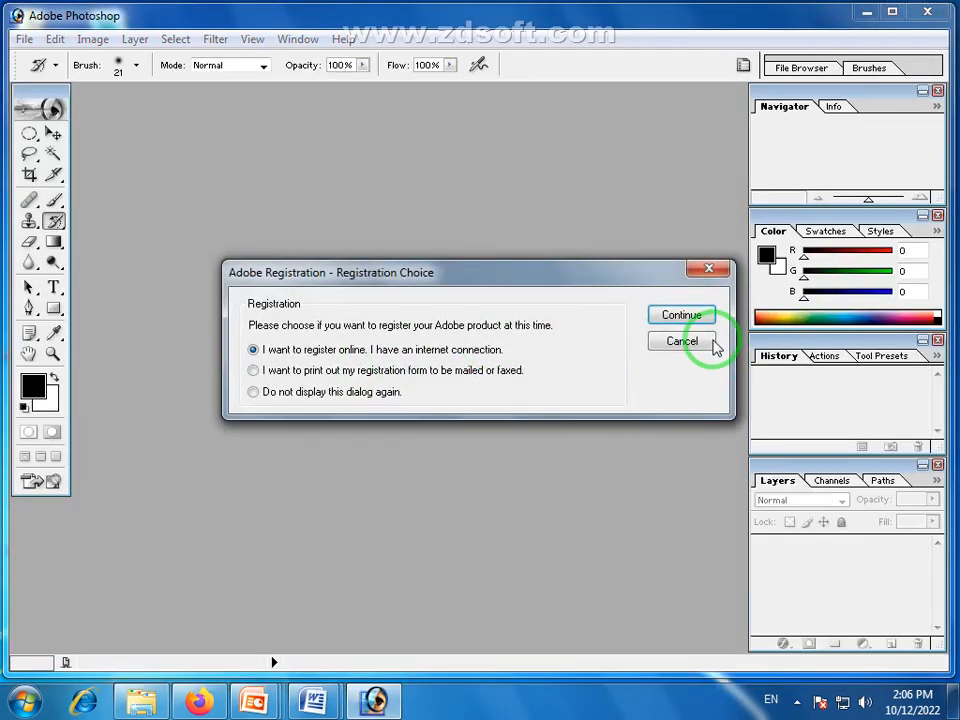
left_click(705, 340)
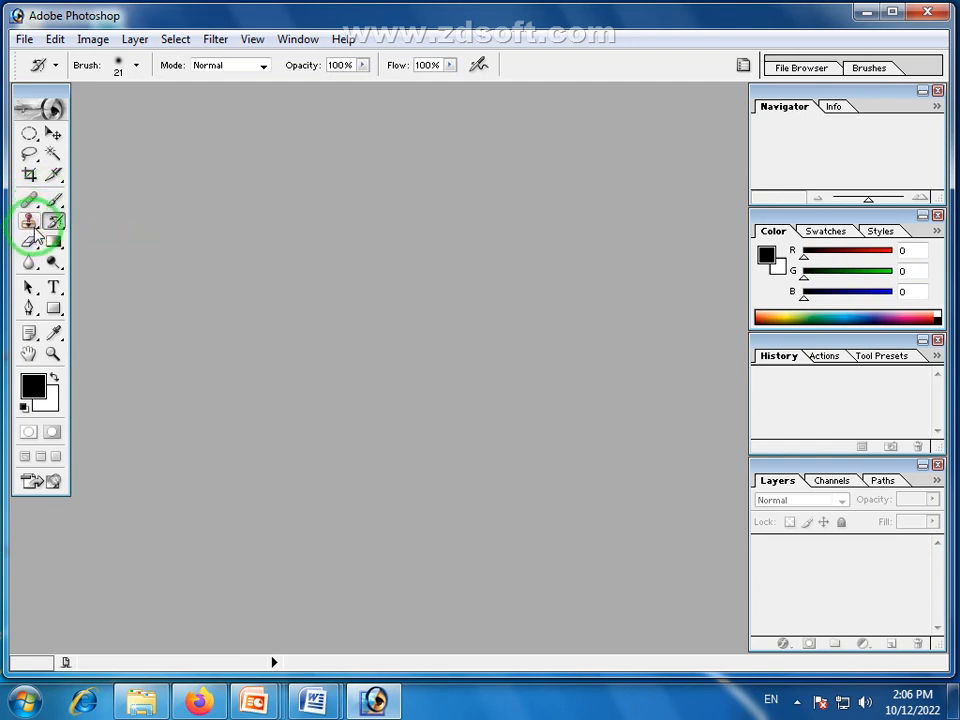
Activate the Clone Stamp tool and open Penguins.jpg from the Sample Pictures folder in Photoshop, placing its window mid-workspace.
left_click_drag(36, 230, 87, 233)
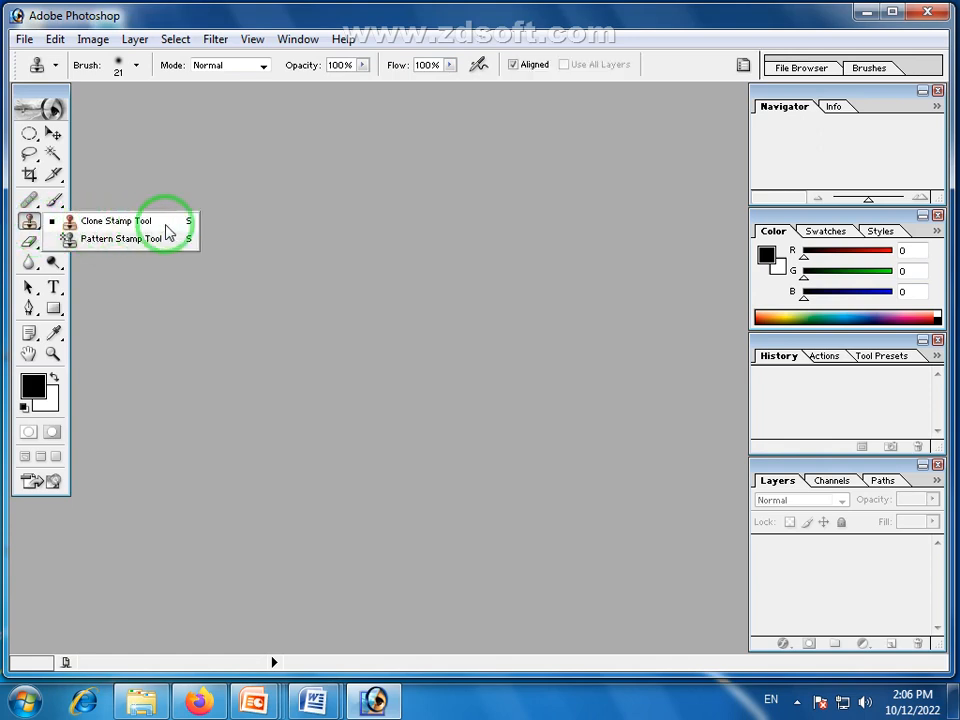
left_click_drag(145, 230, 112, 250)
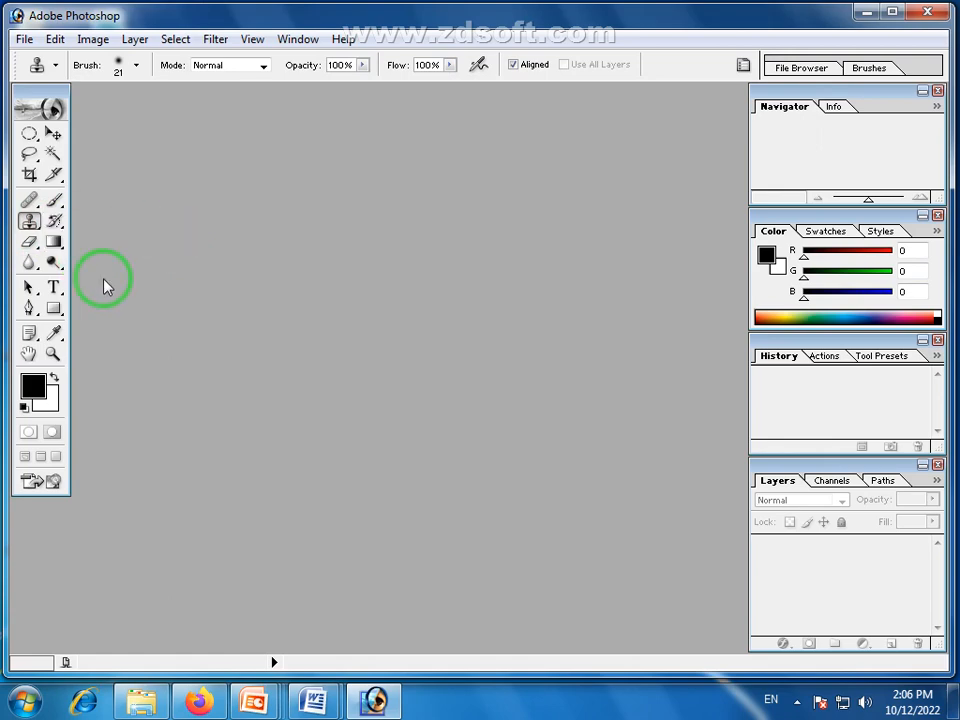
left_click(144, 700)
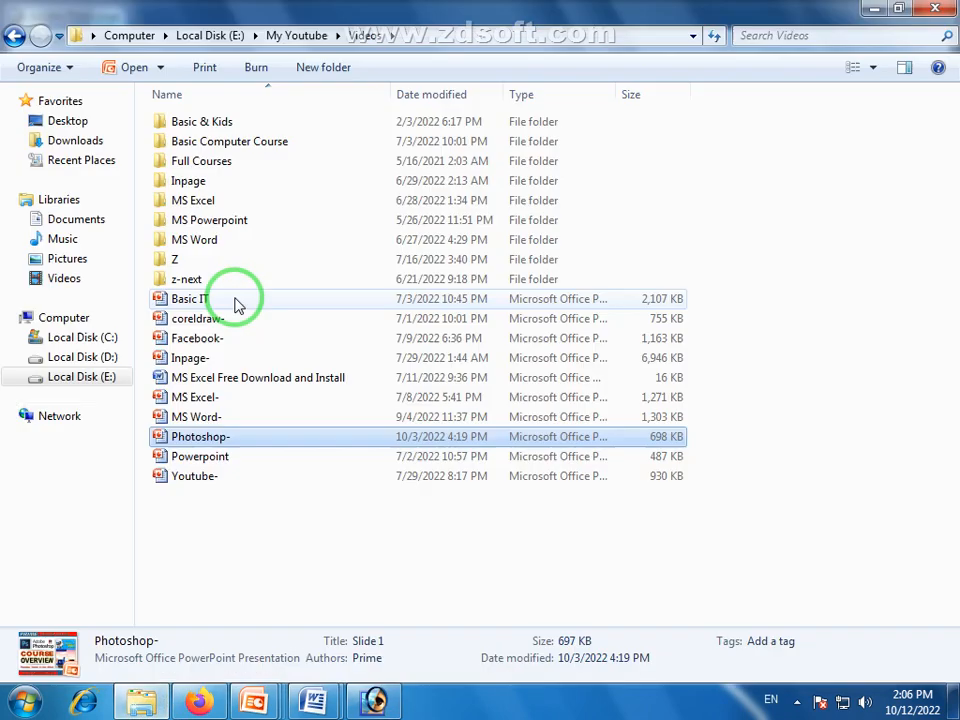
left_click(66, 258)
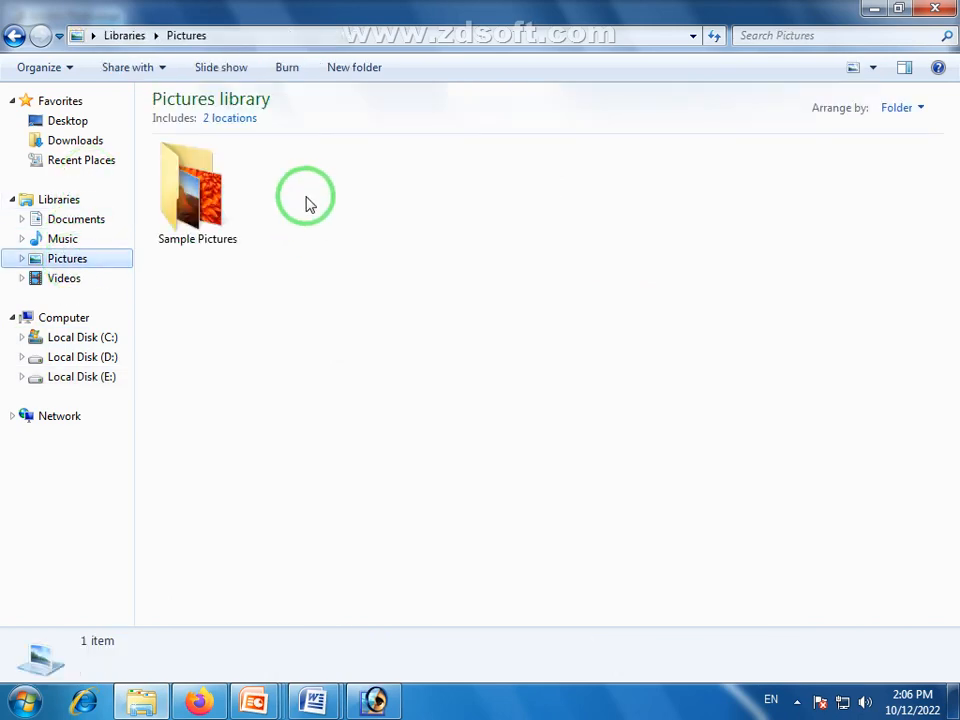
double_click(225, 186)
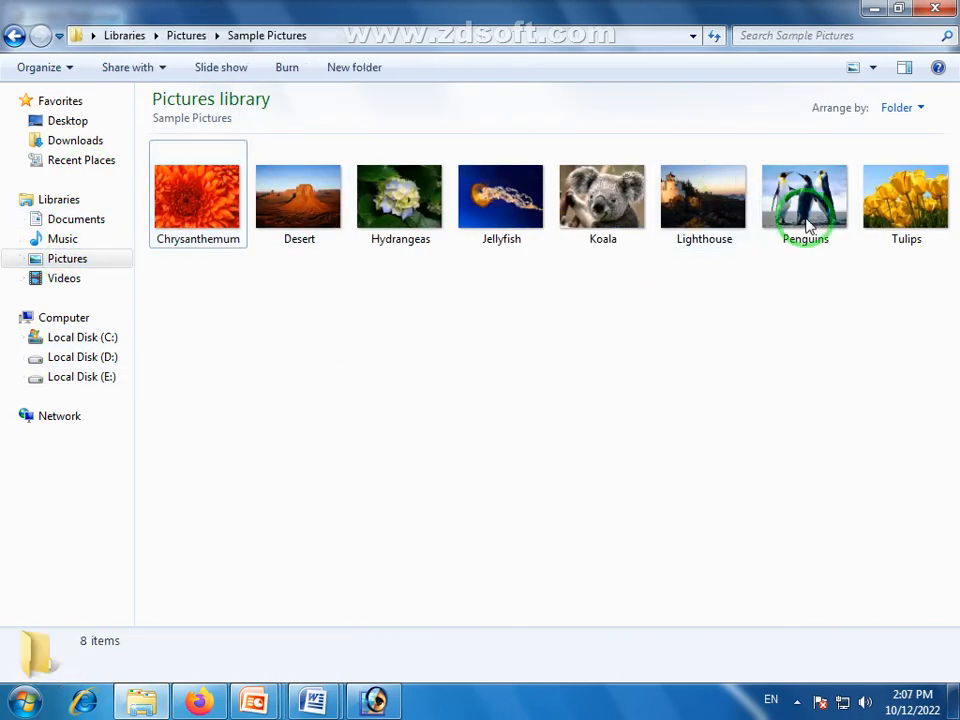
left_click_drag(812, 208, 529, 401)
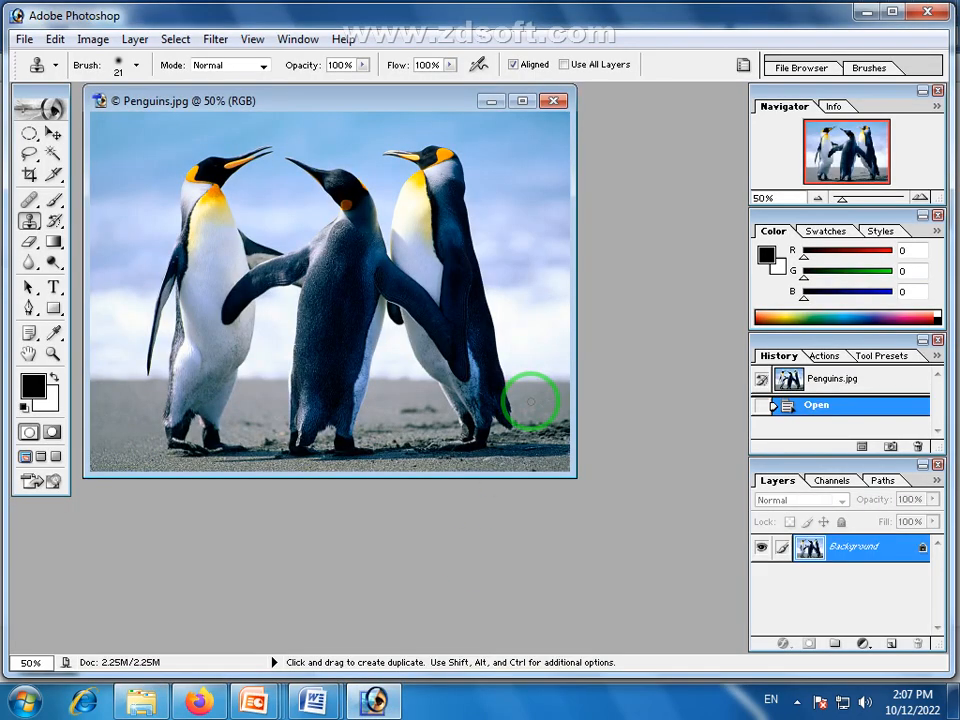
left_click_drag(330, 101, 472, 193)
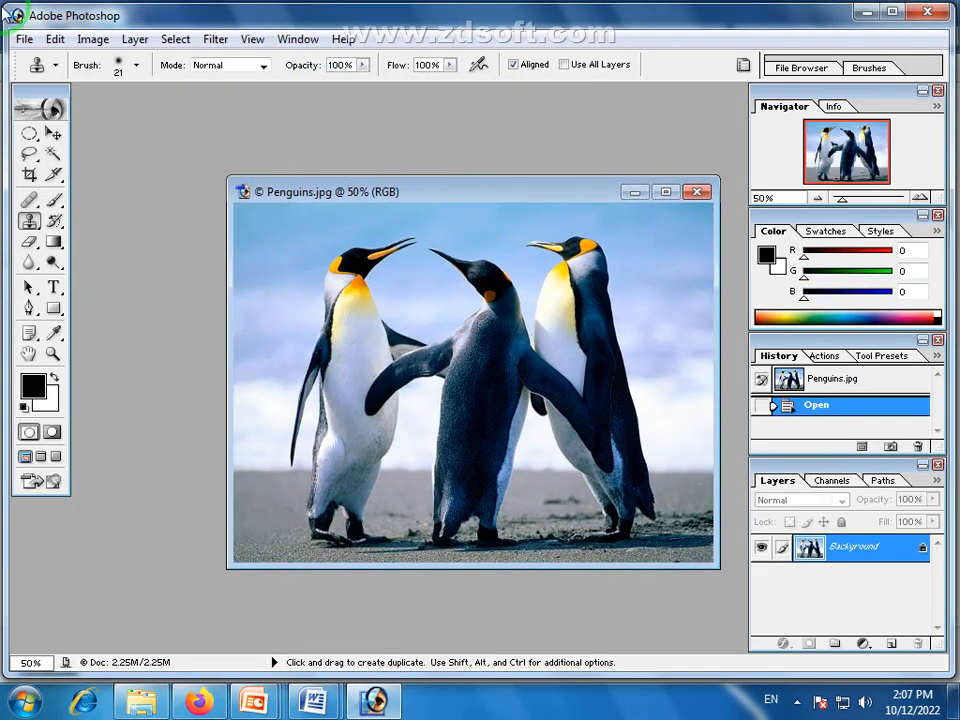
Create a white RGB document of 15 × 15 inches at 72 pixels/inch and move its window aside to uncover the penguin photo.
left_click(24, 39)
left_click(52, 61)
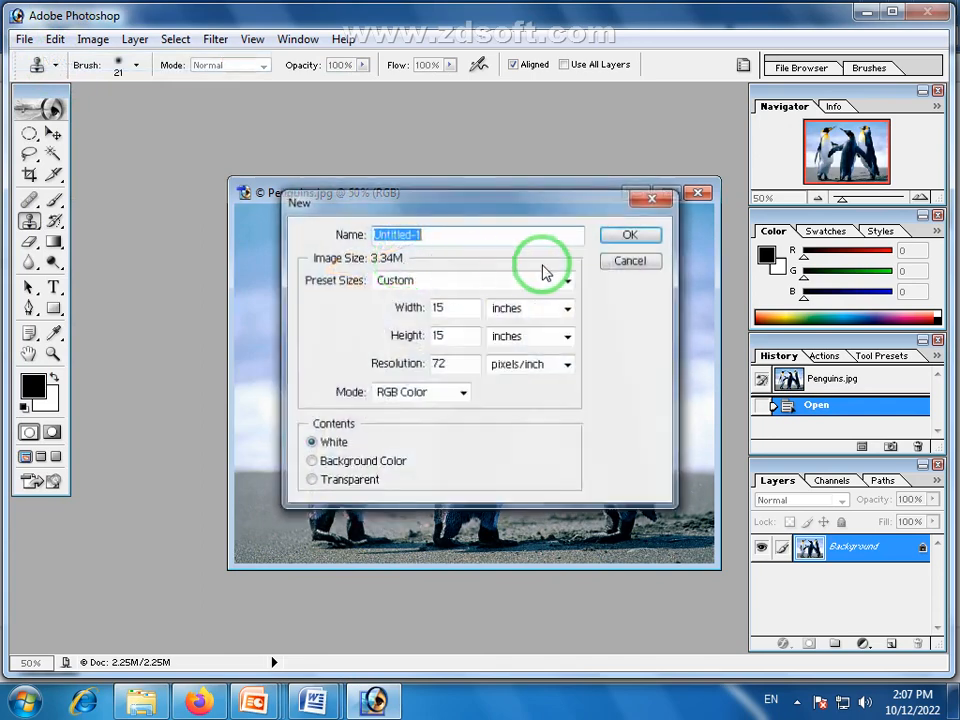
left_click(632, 234)
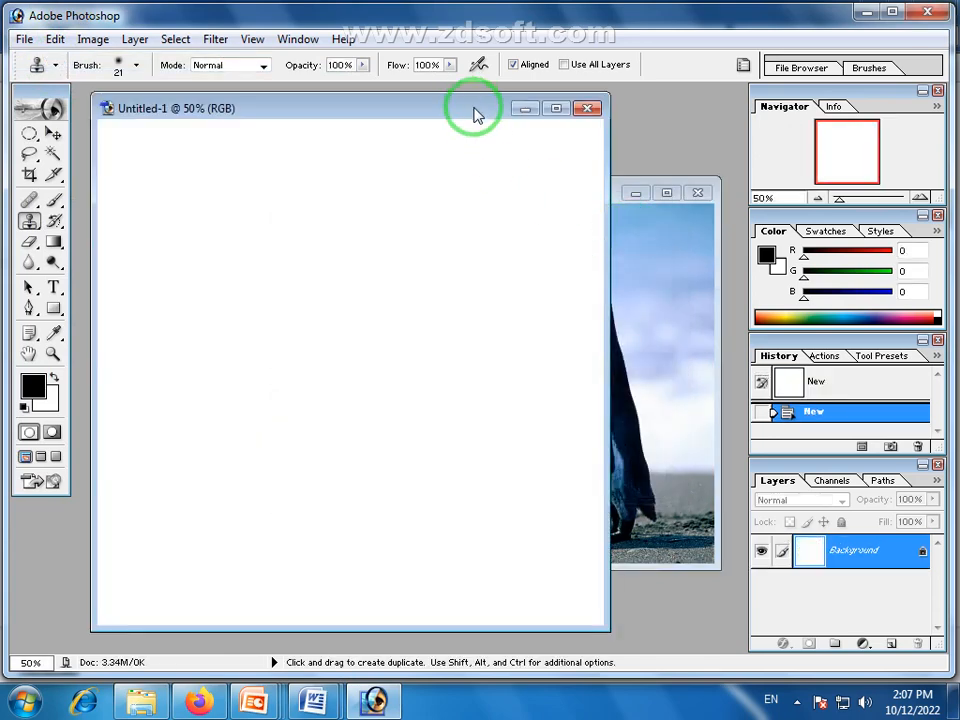
left_click_drag(474, 111, 396, 98)
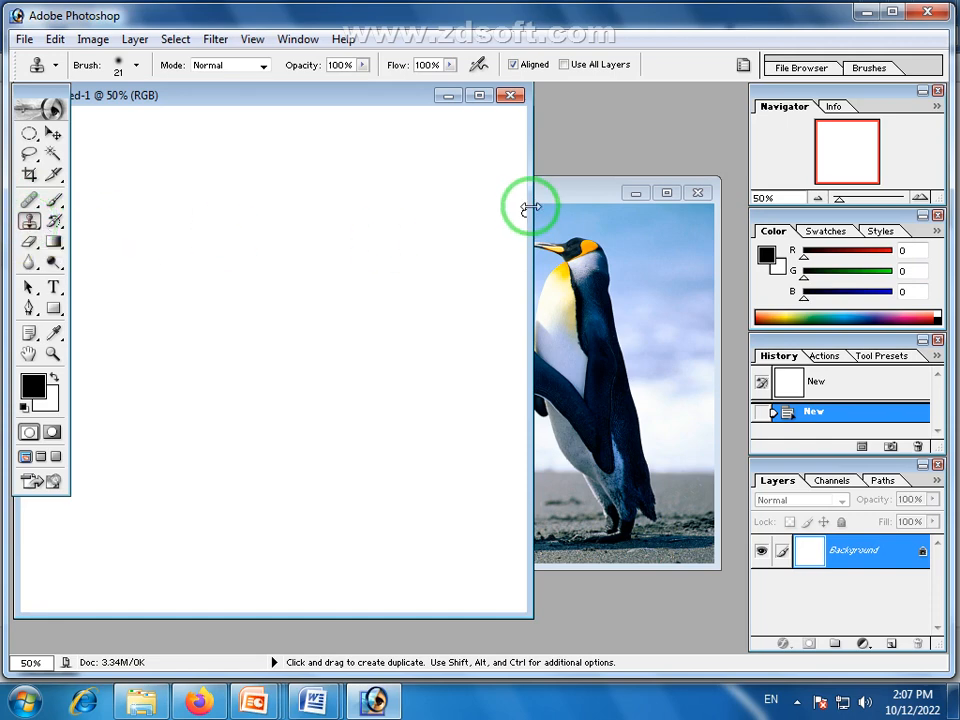
Bring Penguins.jpg to the front and set the Clone Stamp brush's master diameter to 83 px.
left_click(574, 196)
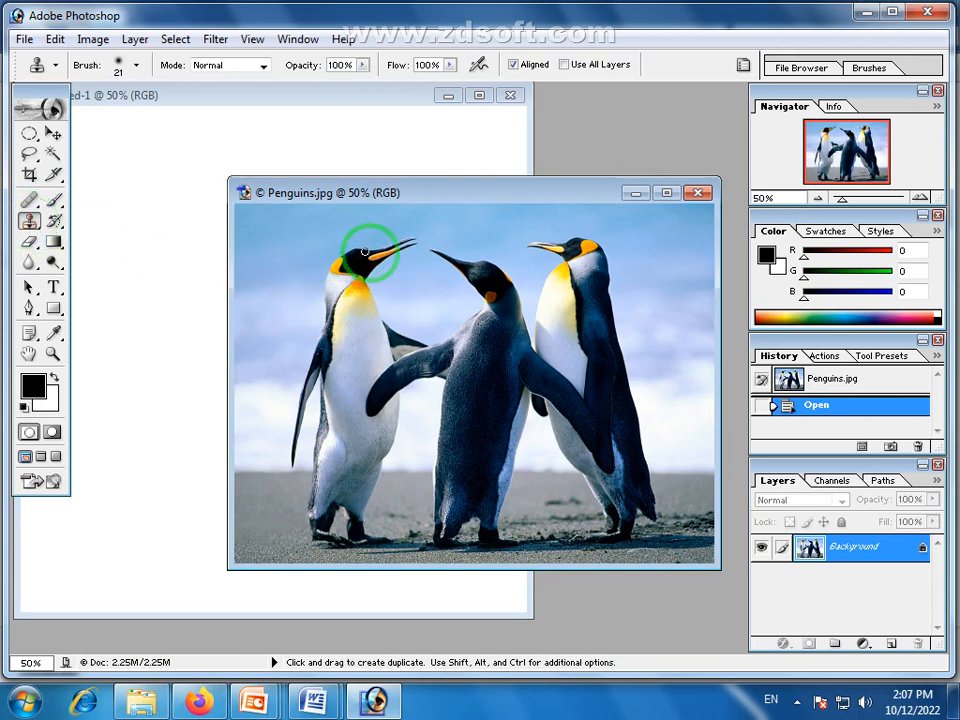
left_click(137, 67)
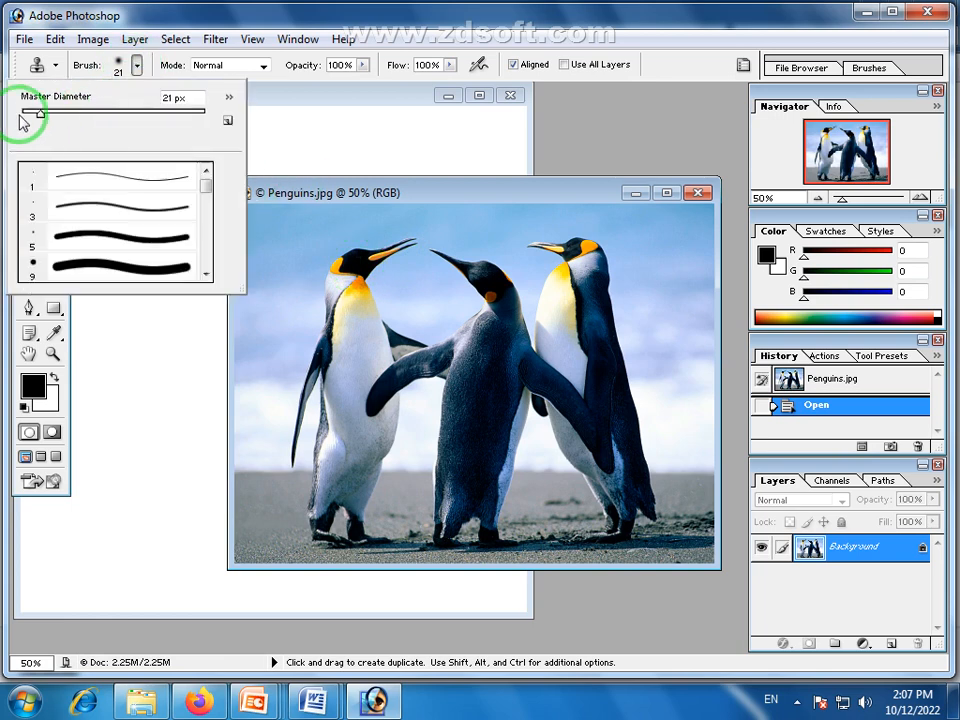
left_click_drag(36, 118, 97, 113)
left_click(422, 200)
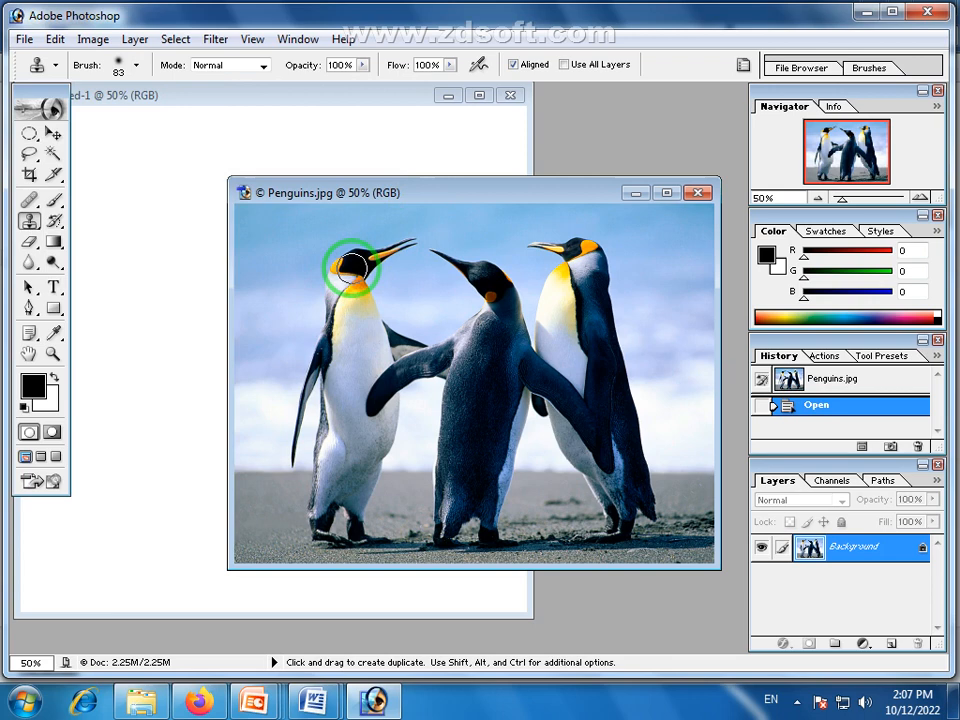
Sample the leftmost penguin's head as the clone source and move the photo window away from the blank canvas.
key("alt")
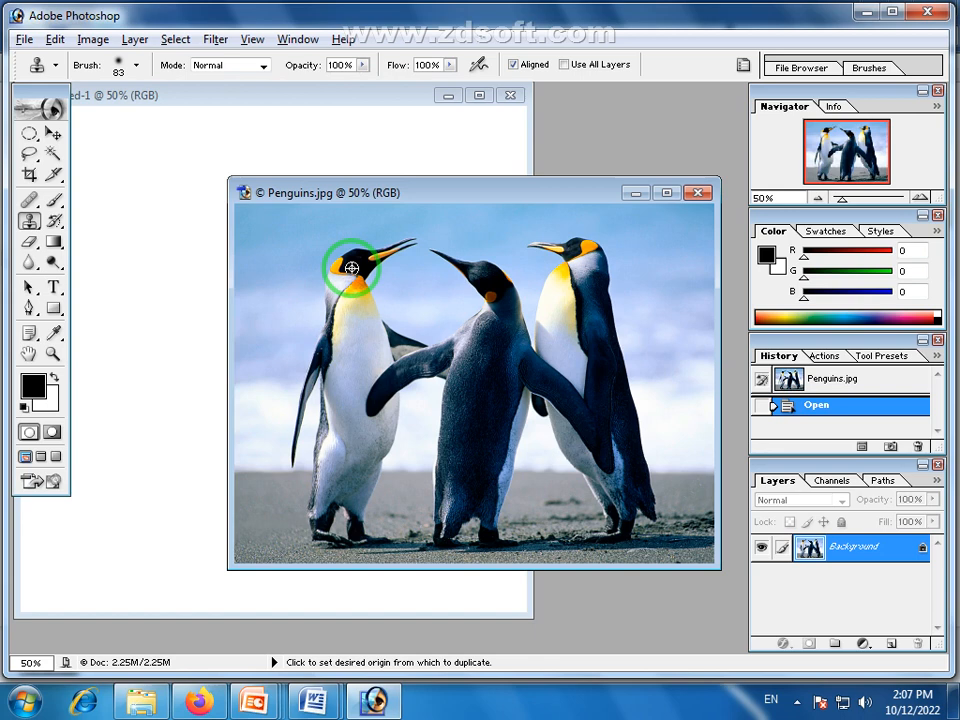
left_click(351, 268, "alt")
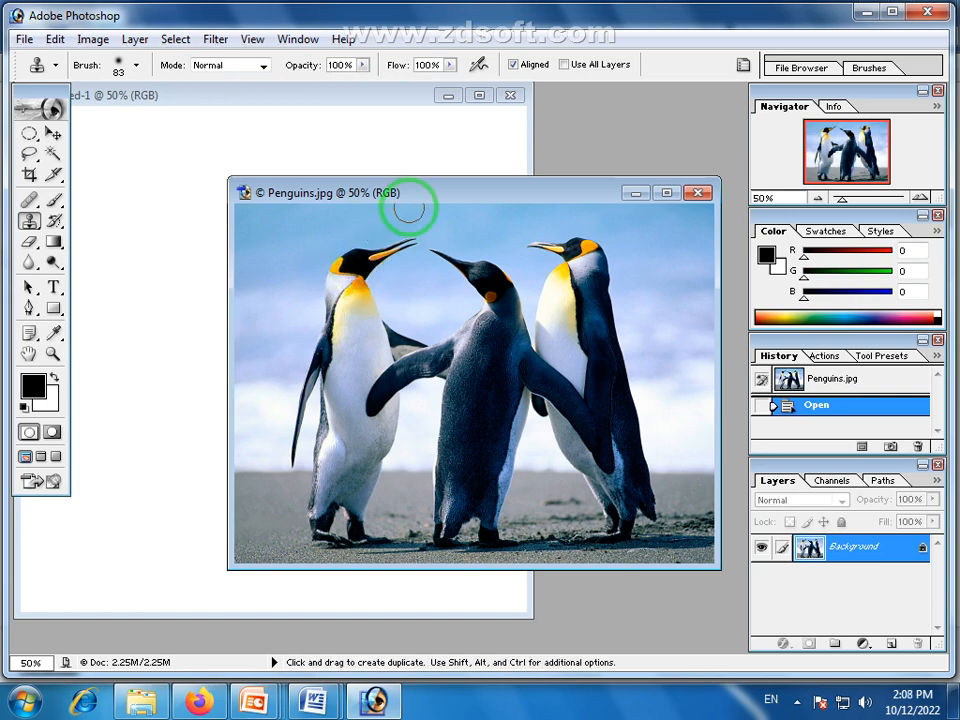
left_click_drag(431, 193, 576, 254)
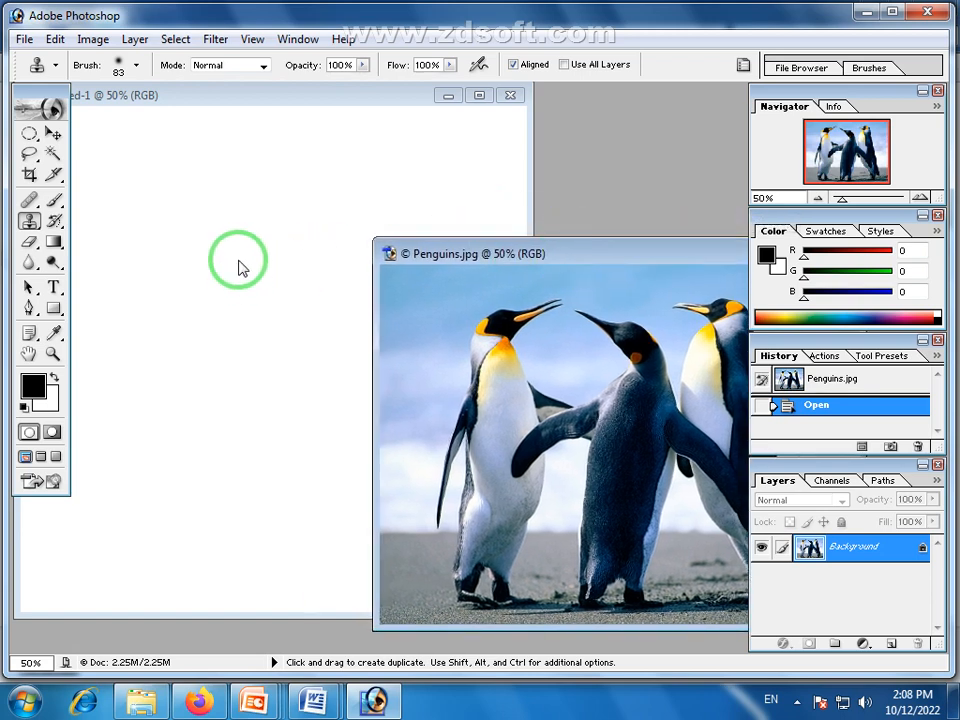
Clone the sampled penguin's head, upper body and surrounding sky onto the upper part of the Untitled-1 canvas, undoing an initial test dab.
left_click(296, 99)
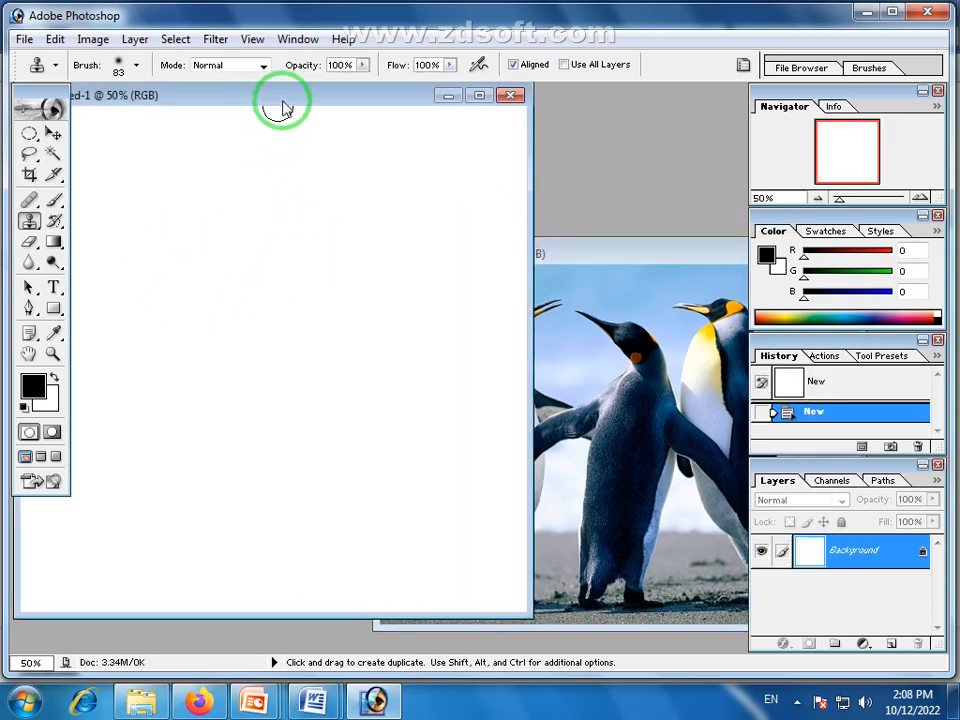
left_click_drag(283, 108, 315, 109)
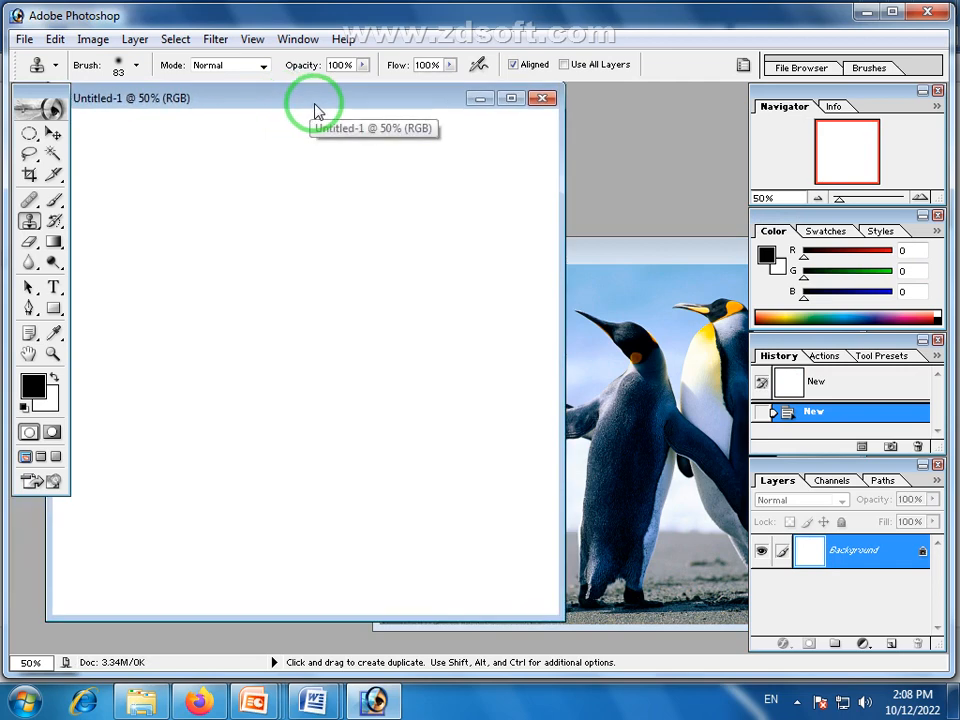
left_click(226, 242)
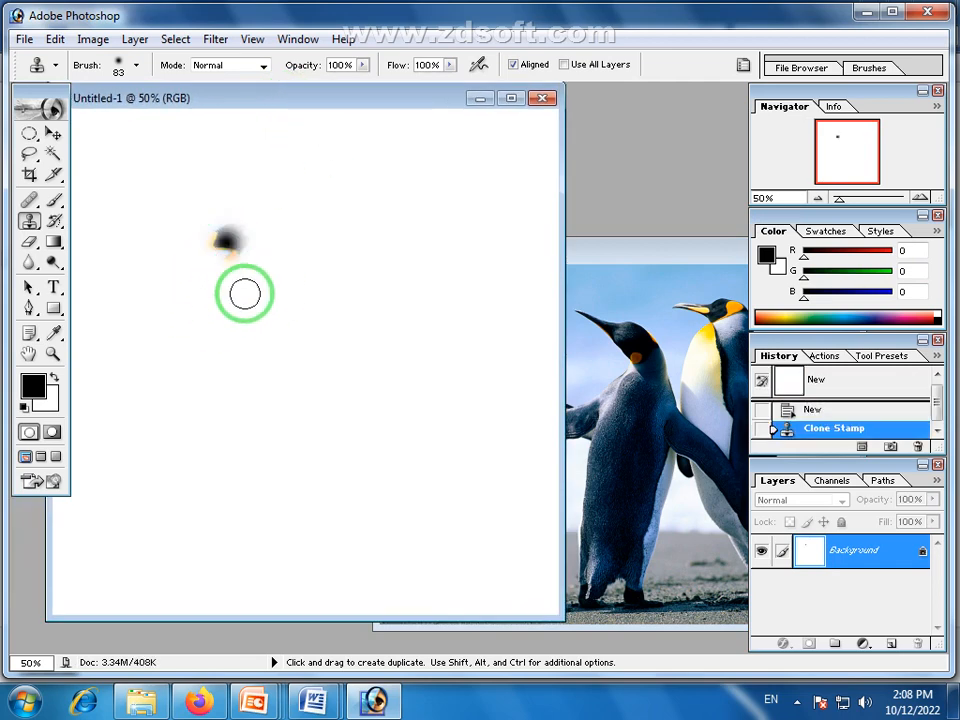
key("ctrl+z")
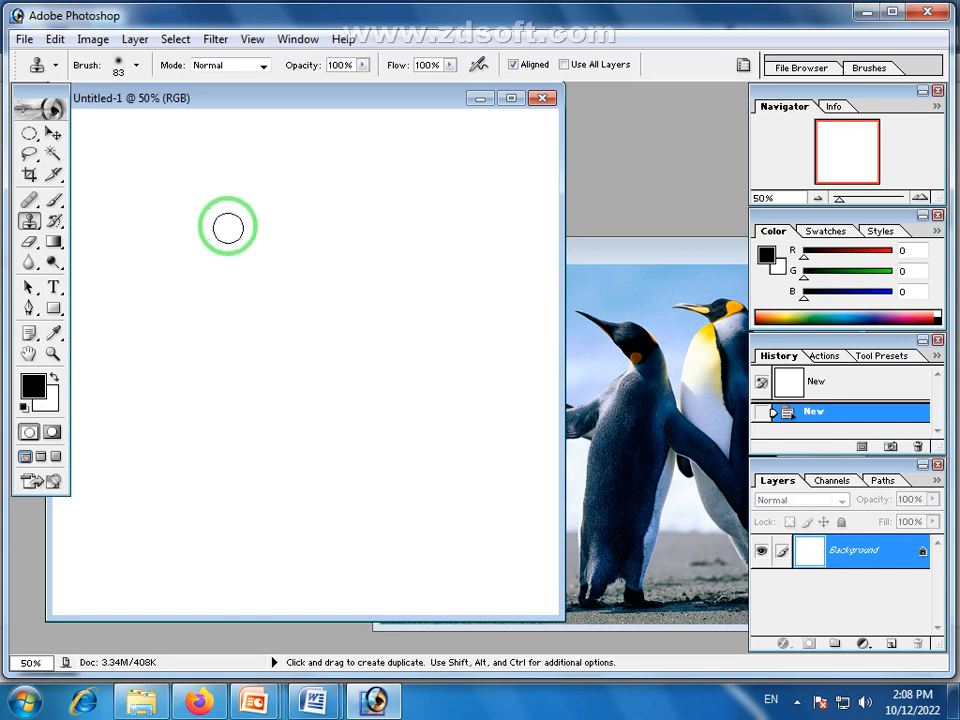
mouse_move(228, 225)
left_mouse_down()
mouse_move(258, 220)
mouse_move(249, 260)
mouse_move(212, 268)
mouse_move(201, 232)
mouse_move(268, 212)
mouse_move(318, 213)
mouse_move(258, 242)
mouse_move(227, 276)
mouse_move(189, 284)
mouse_move(190, 234)
mouse_move(212, 226)
mouse_move(187, 300)
mouse_move(262, 296)
mouse_move(288, 247)
mouse_move(257, 285)
mouse_move(254, 264)
mouse_move(269, 314)
mouse_move(180, 313)
mouse_move(289, 330)
mouse_move(297, 246)
mouse_move(312, 221)
mouse_move(318, 321)
mouse_move(298, 335)
mouse_move(181, 325)
mouse_move(185, 237)
mouse_move(256, 216)
mouse_move(321, 224)
mouse_move(328, 274)
mouse_move(309, 325)
mouse_move(224, 332)
mouse_move(190, 257)
mouse_move(209, 217)
mouse_move(284, 219)
mouse_move(258, 306)
left_mouse_up()
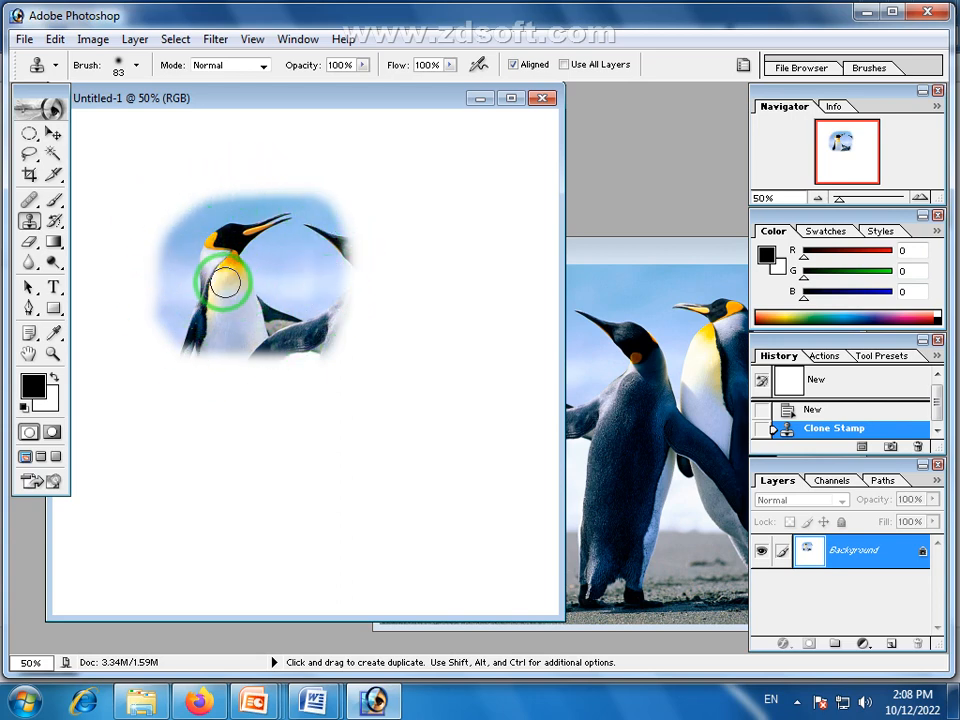
Switch to the Healing Brush and sample the leftmost penguin's head in Penguins.jpg as its source.
left_click(645, 258)
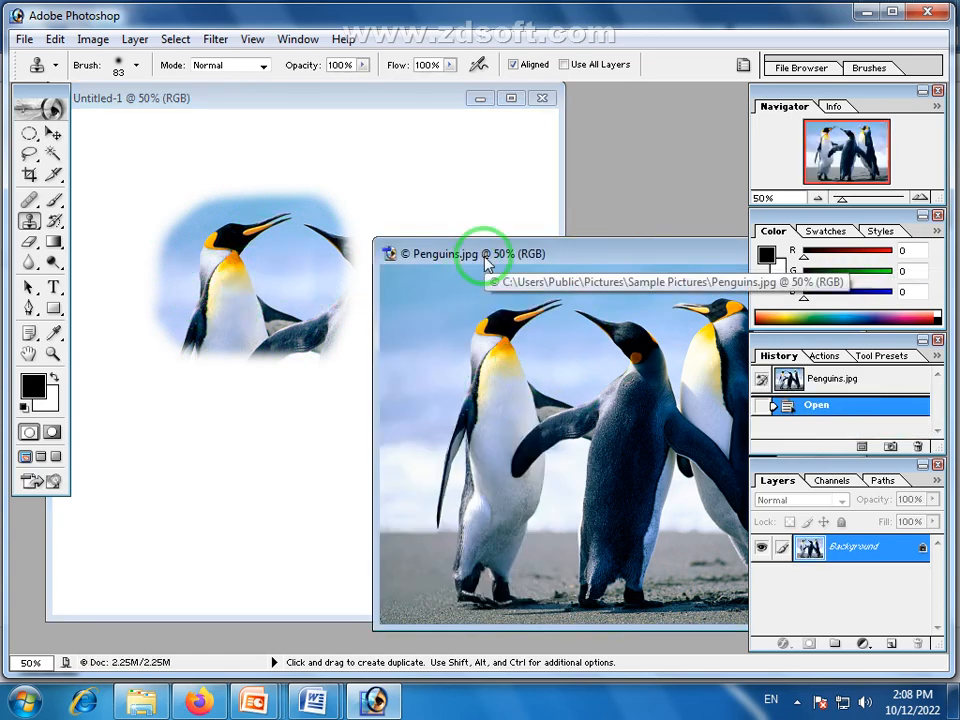
left_click(30, 202)
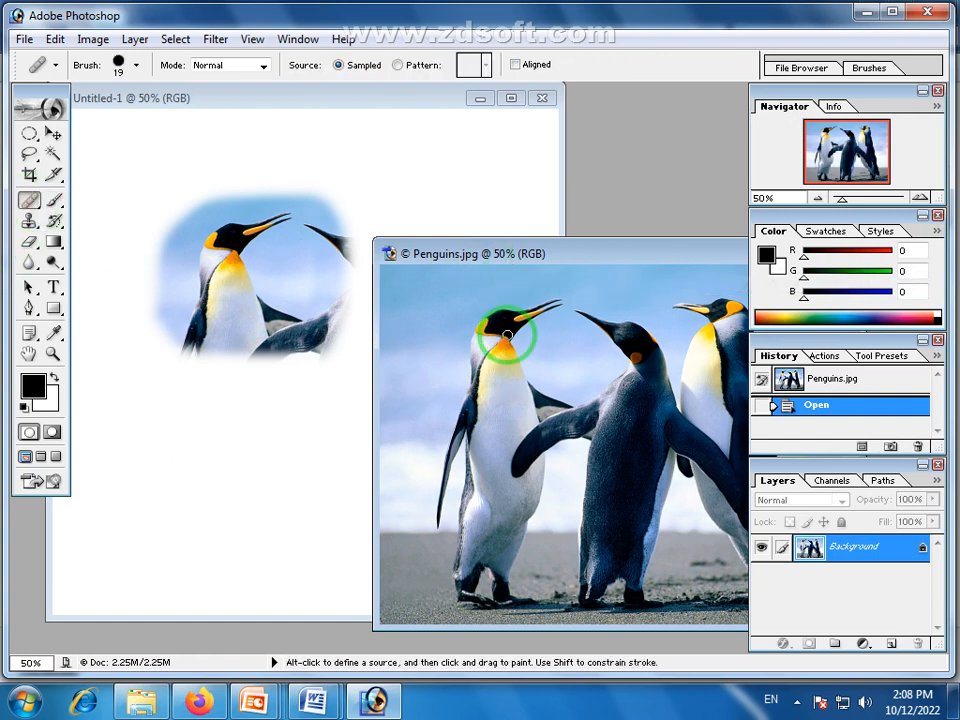
key("alt")
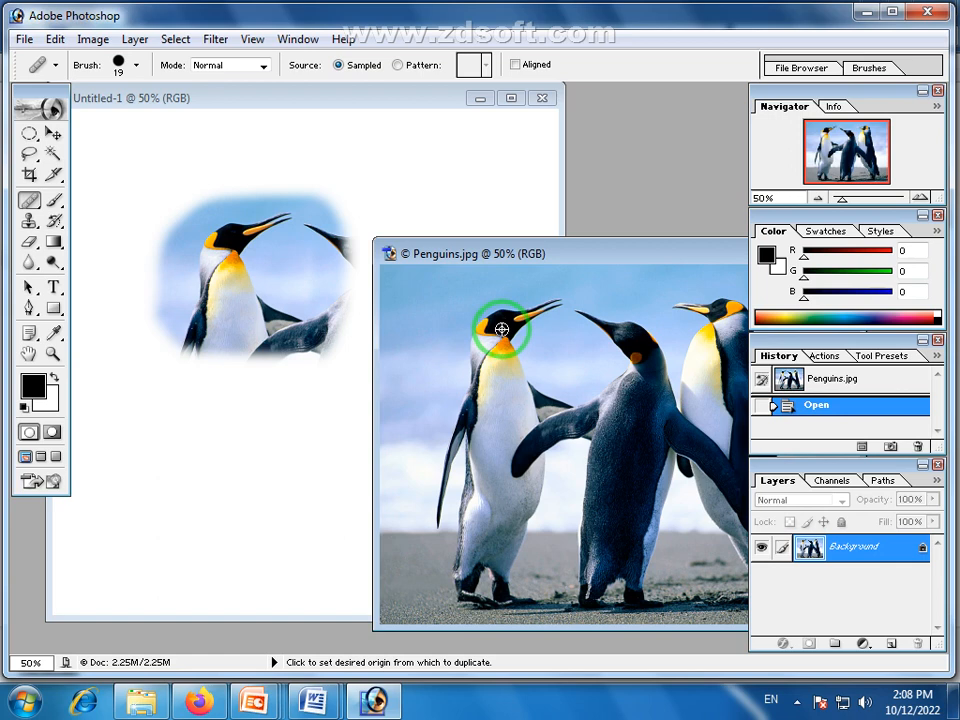
left_click(502, 329, "alt")
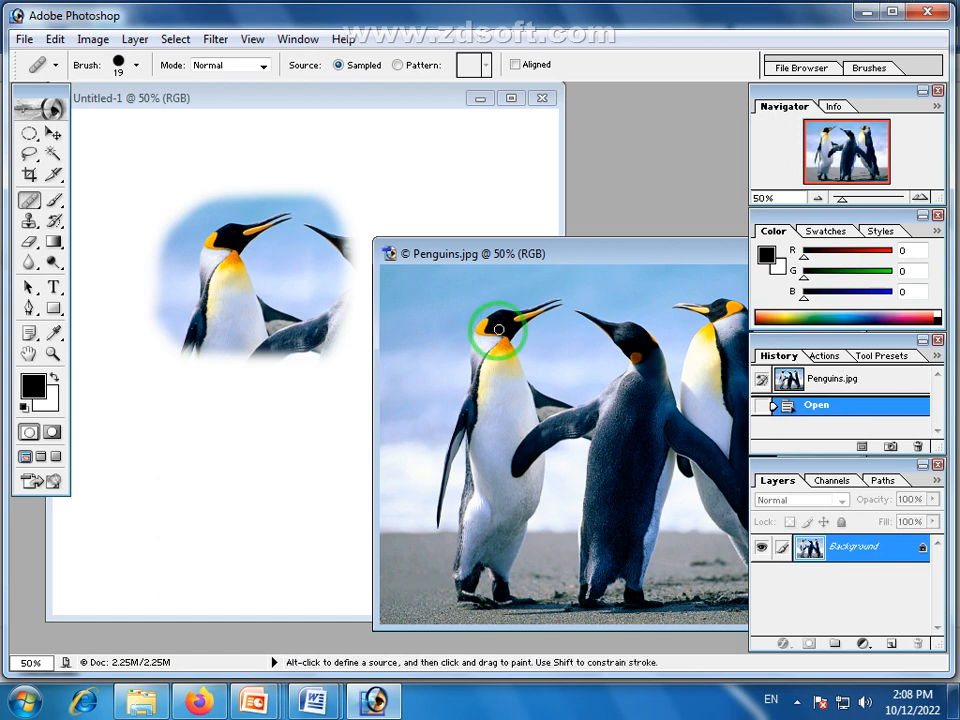
Set the Healing Brush diameter to 69 px and paint the sampled penguin onto the lower blank area of Untitled-1.
left_click(436, 106)
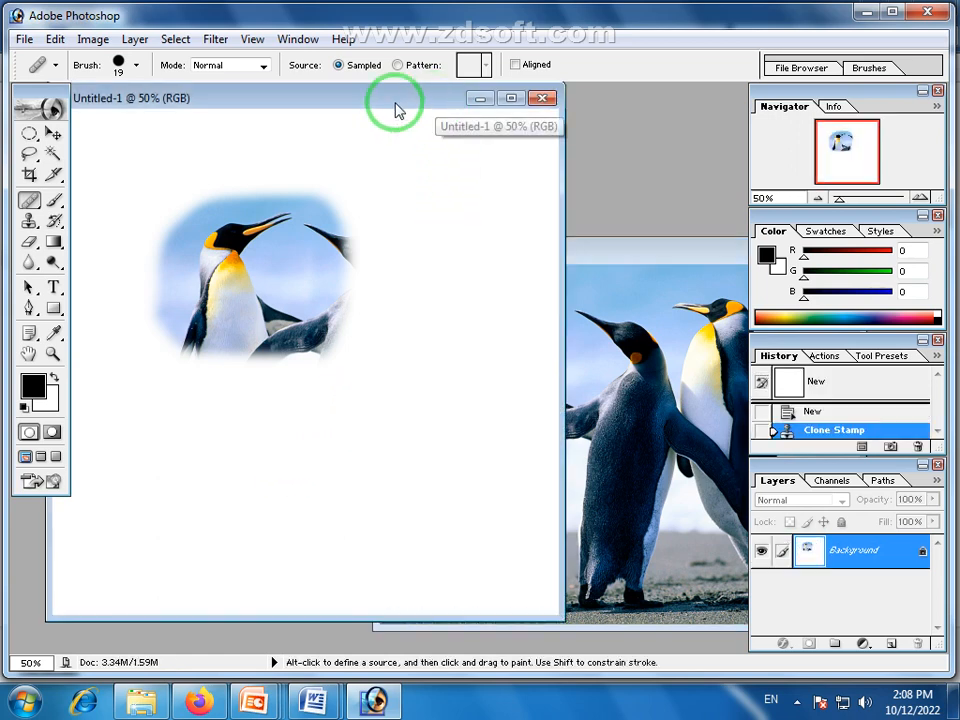
left_click(136, 66)
left_click_drag(45, 111, 100, 112)
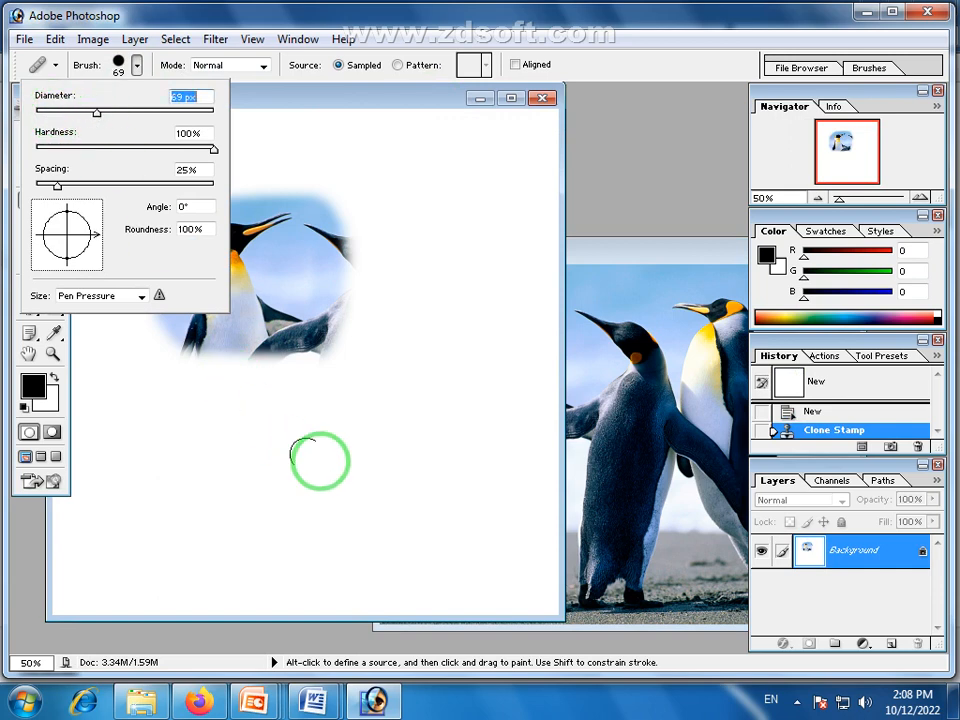
left_click(366, 454)
mouse_move(366, 454)
left_mouse_down()
mouse_move(415, 478)
mouse_move(356, 467)
mouse_move(395, 443)
mouse_move(325, 473)
mouse_move(429, 427)
mouse_move(399, 428)
mouse_move(324, 464)
mouse_move(326, 498)
mouse_move(395, 489)
mouse_move(440, 470)
mouse_move(437, 443)
mouse_move(367, 457)
mouse_move(343, 427)
mouse_move(391, 420)
mouse_move(325, 427)
mouse_move(300, 469)
mouse_move(351, 418)
mouse_move(403, 420)
mouse_move(412, 465)
mouse_move(360, 503)
mouse_move(319, 503)
mouse_move(404, 511)
mouse_move(407, 500)
mouse_move(360, 526)
mouse_move(319, 513)
mouse_move(292, 480)
mouse_move(414, 503)
mouse_move(379, 545)
mouse_move(334, 540)
mouse_move(294, 479)
mouse_move(351, 482)
mouse_move(386, 508)
mouse_move(372, 480)
left_mouse_up()
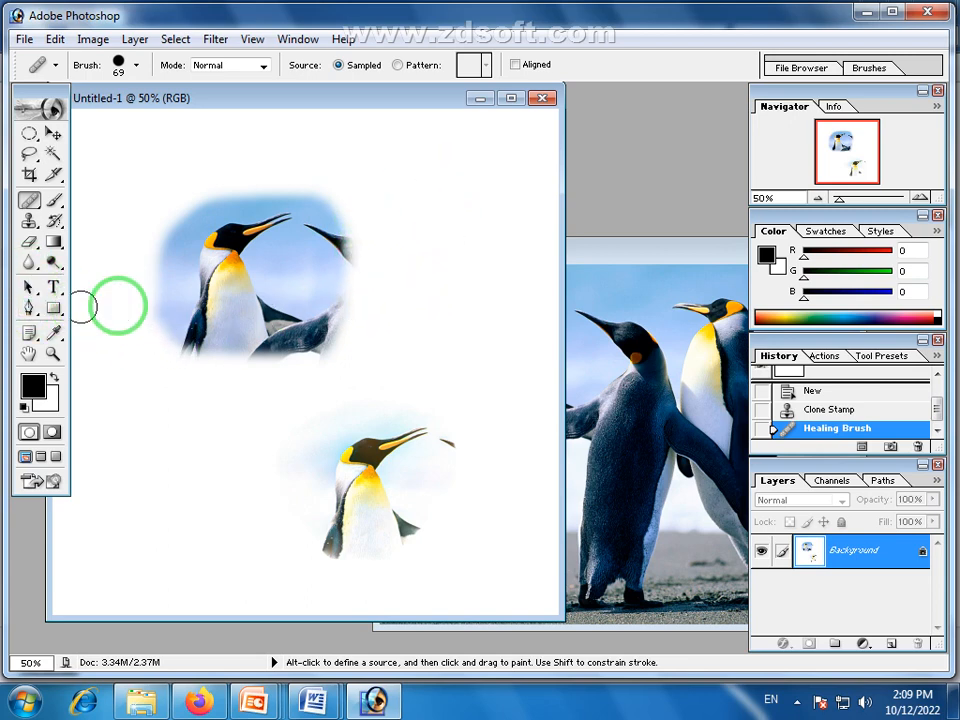
In Penguins.jpg, sample the sky above the middle penguin's beak and heal over the beak with it.
left_click(640, 258)
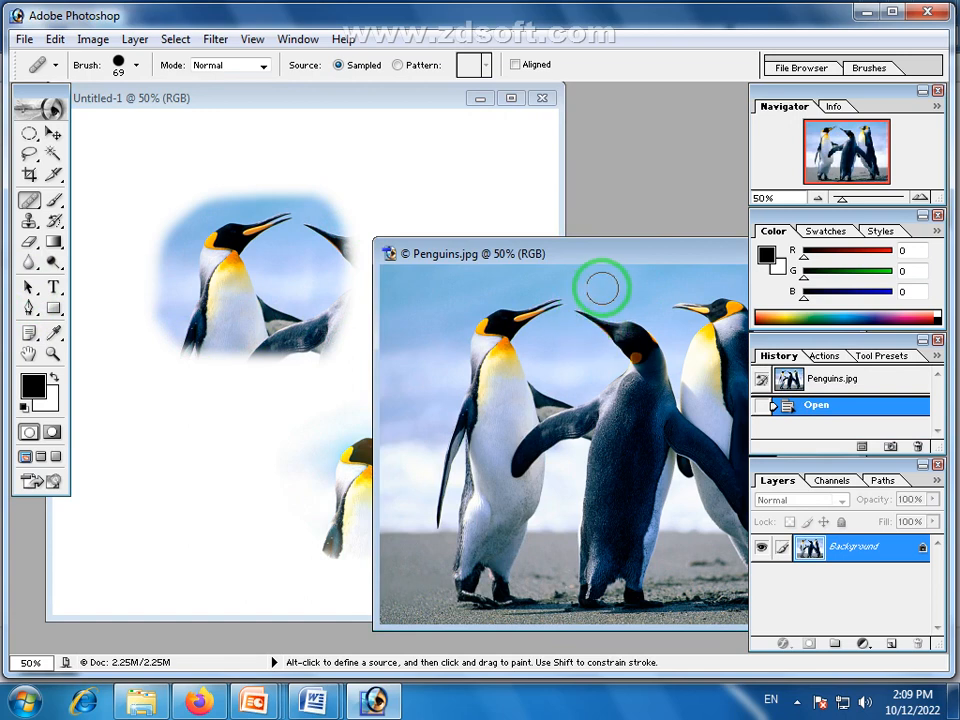
key("alt")
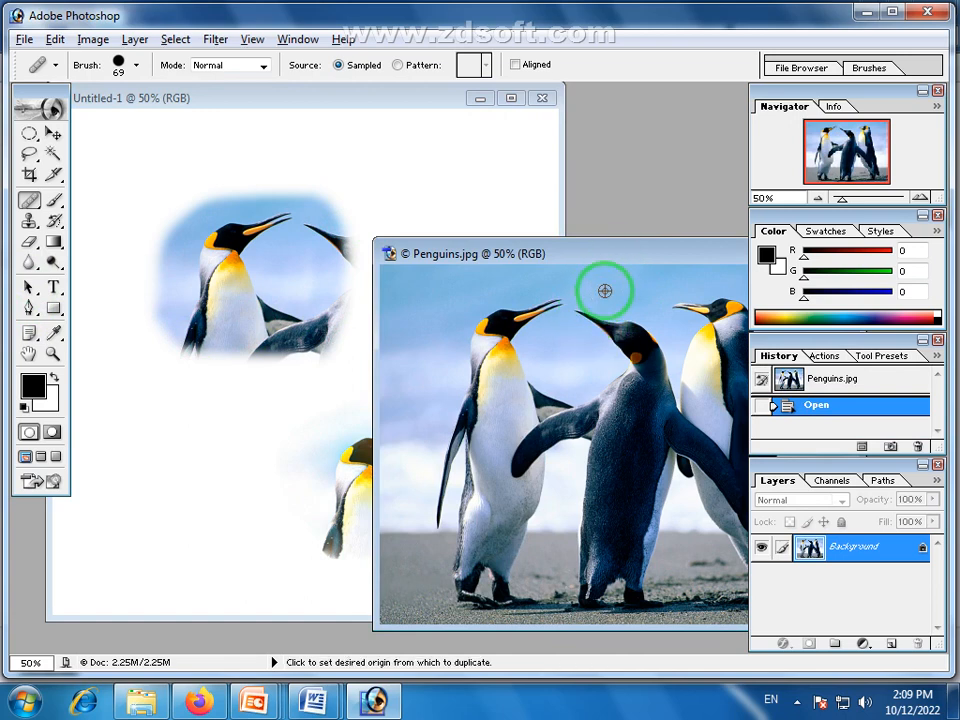
left_click(605, 293, "alt")
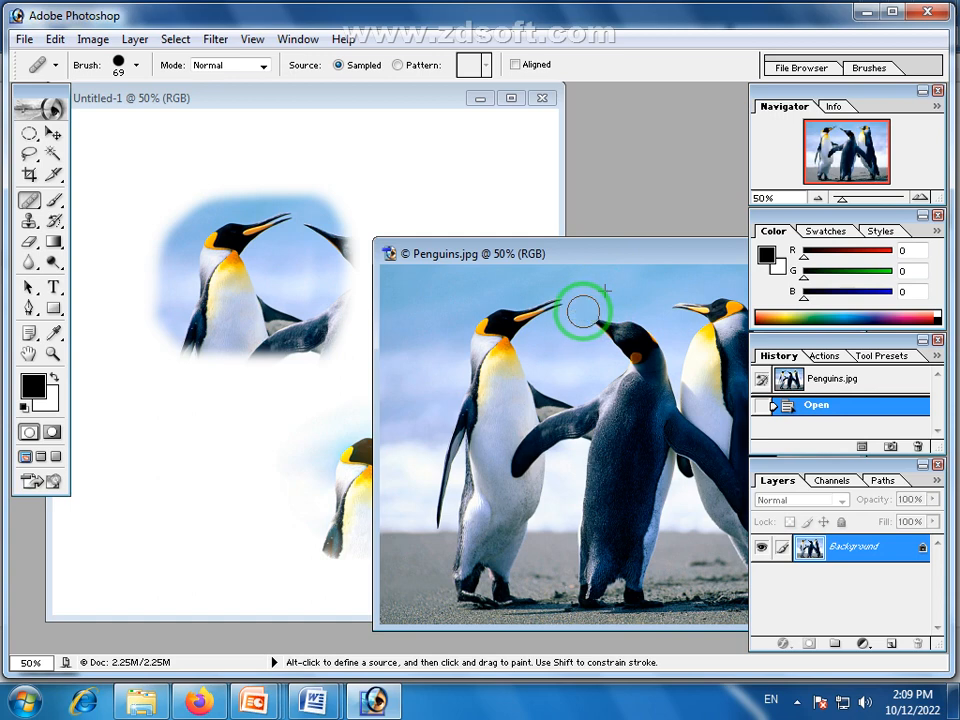
left_click_drag(588, 314, 592, 318)
left_click(592, 318)
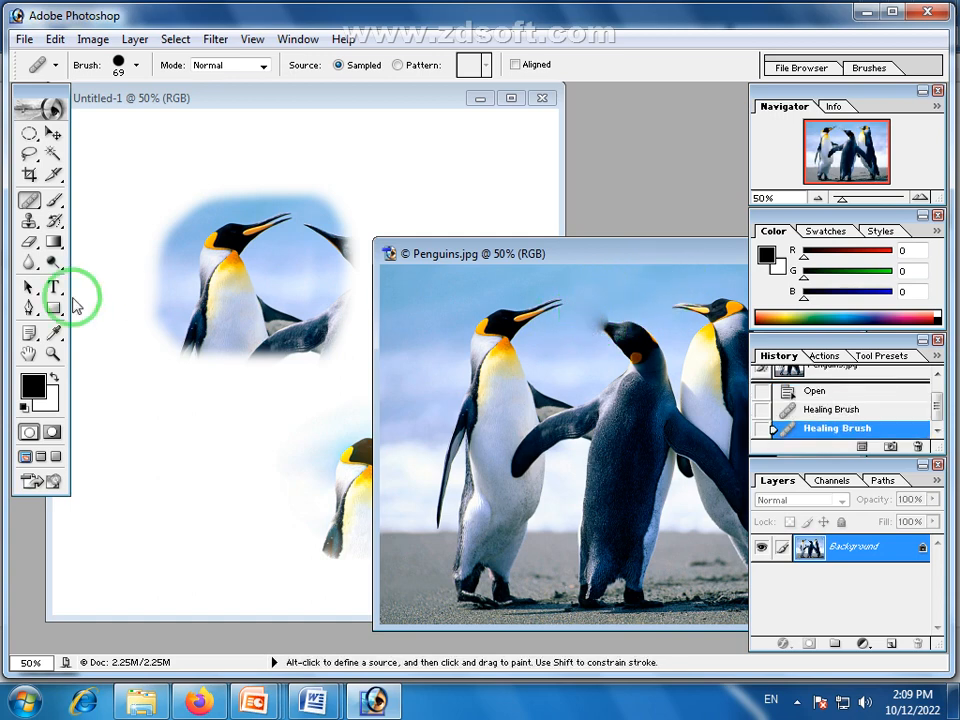
With the Clone Stamp, sample the sky above the middle penguin's head in Penguins.jpg and stamp it around the smudged beak area.
left_click(29, 221)
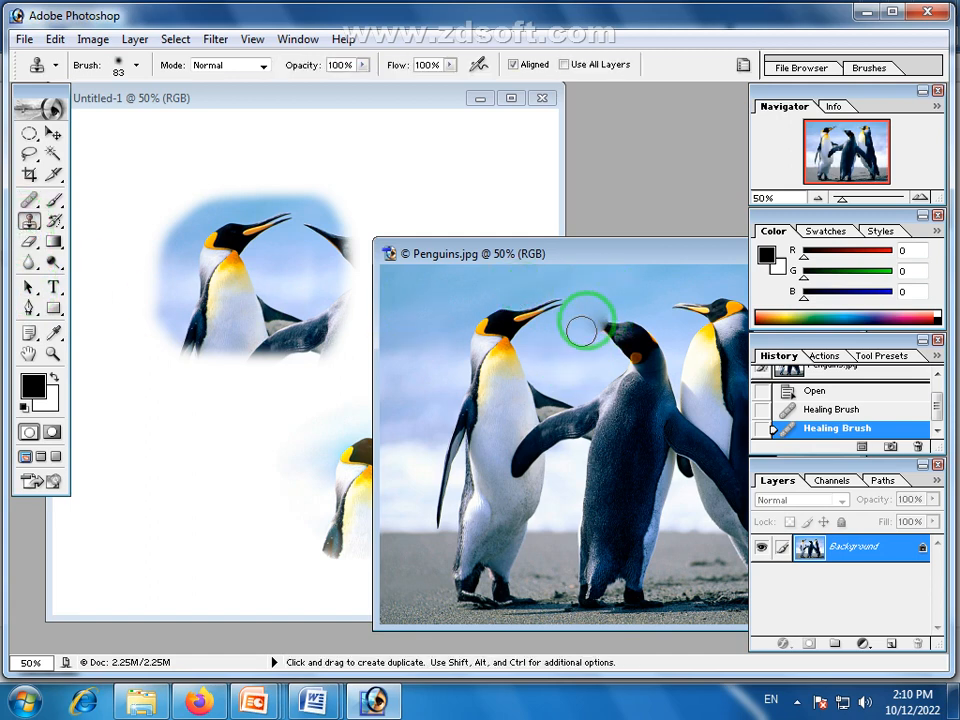
key("alt")
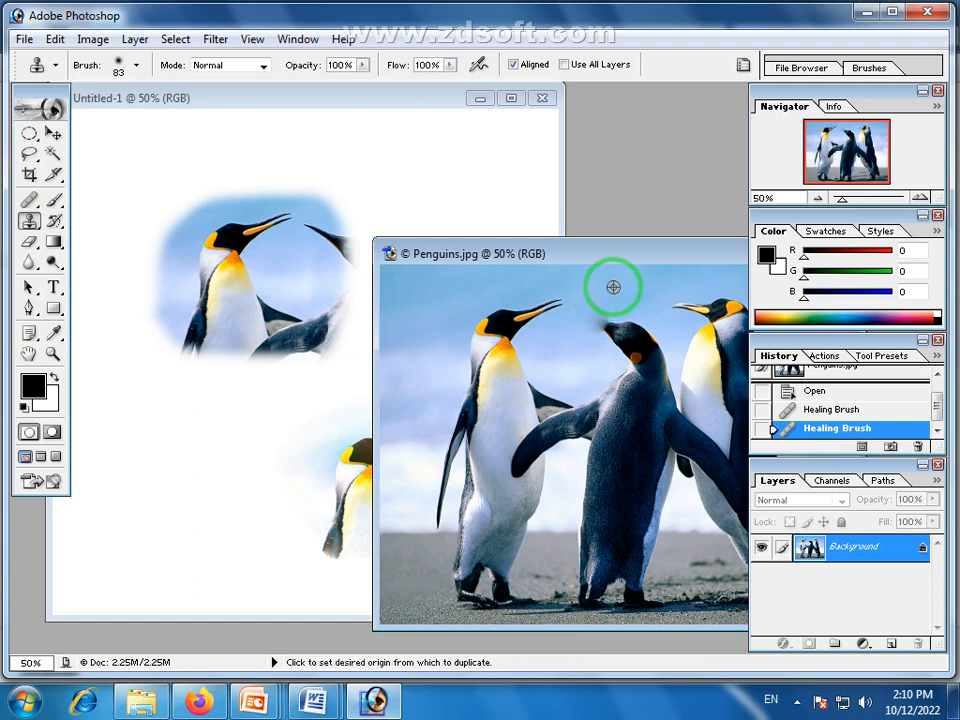
left_click(614, 284, "alt")
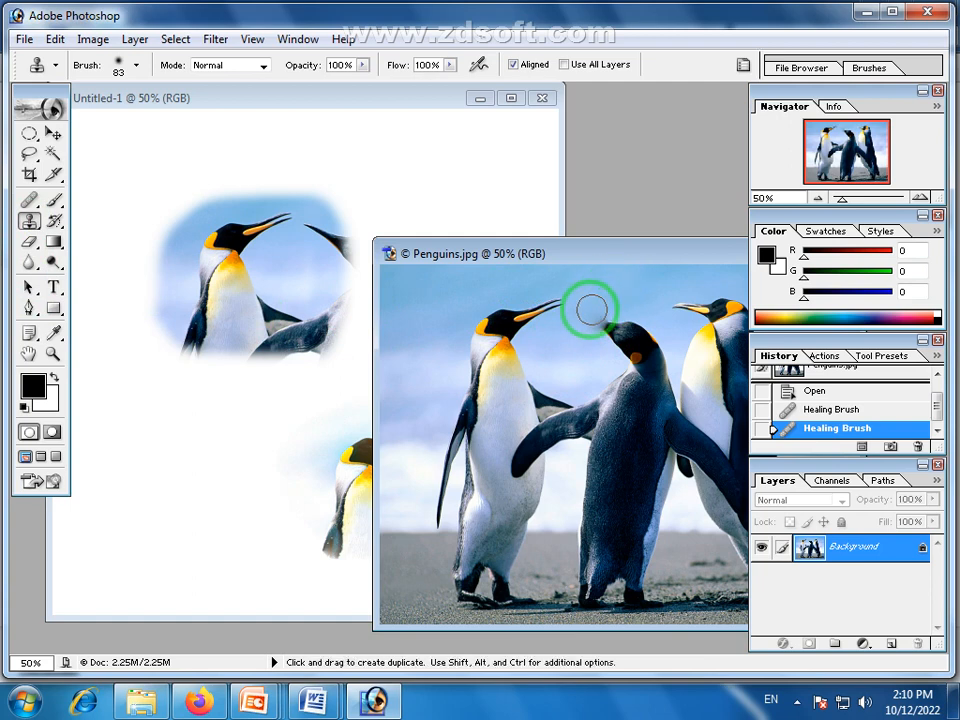
left_click(590, 315)
left_click(587, 325)
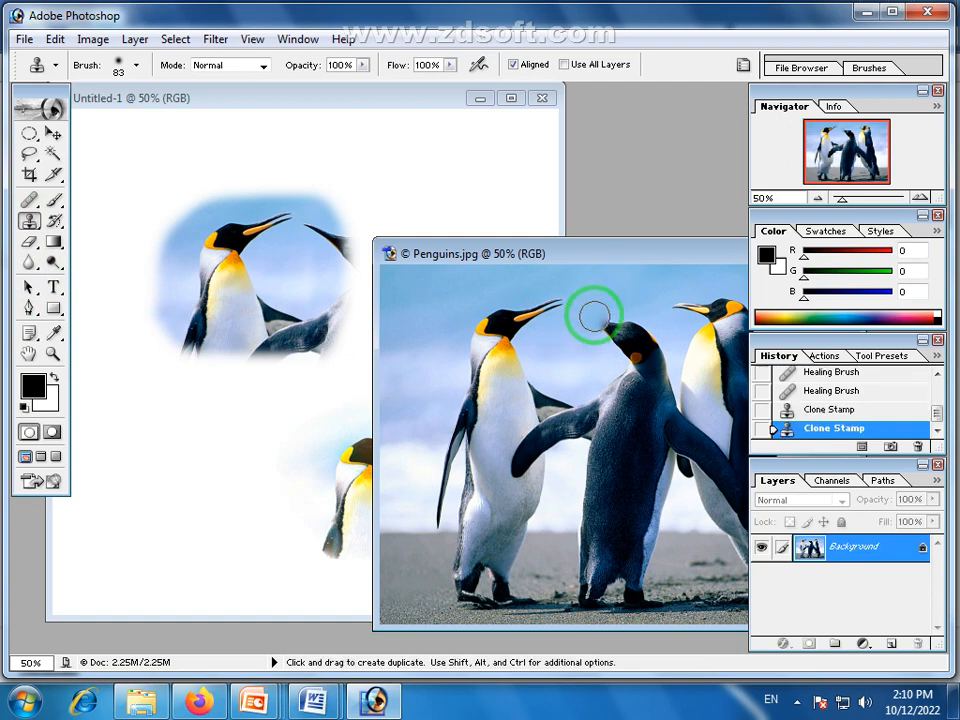
left_click(584, 313)
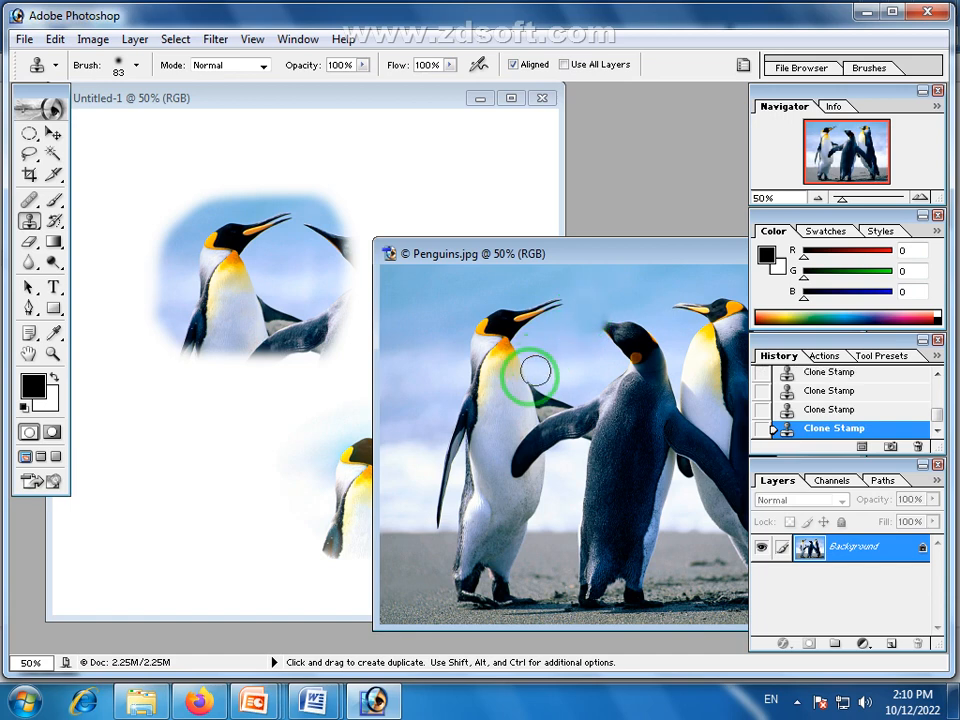
Clone sampled sky over the leftmost penguin's beak in Penguins.jpg and reposition the photo's window.
left_click(542, 314, "alt")
left_click(573, 288, "alt")
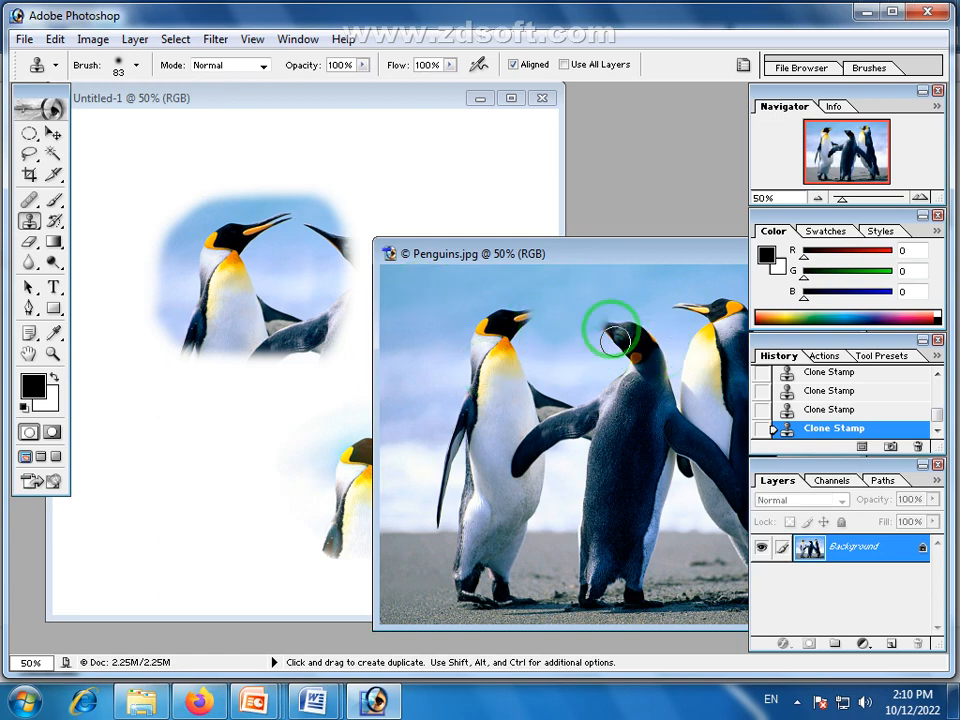
left_click_drag(658, 268, 589, 231)
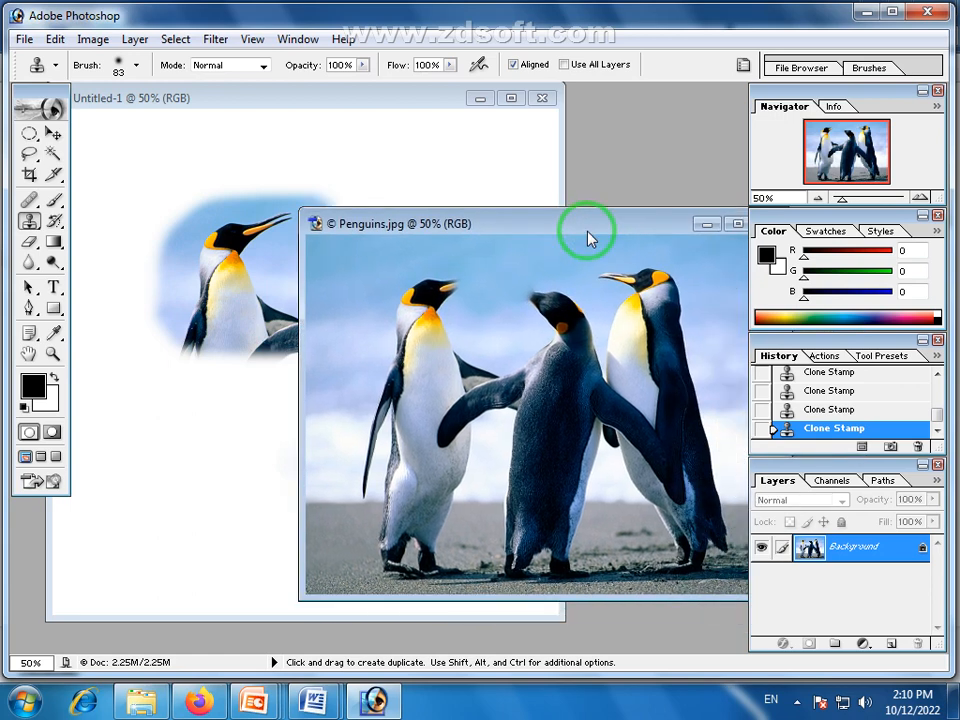
Bring Untitled-1 to the front and switch to the Pattern Stamp tool.
left_click(417, 110)
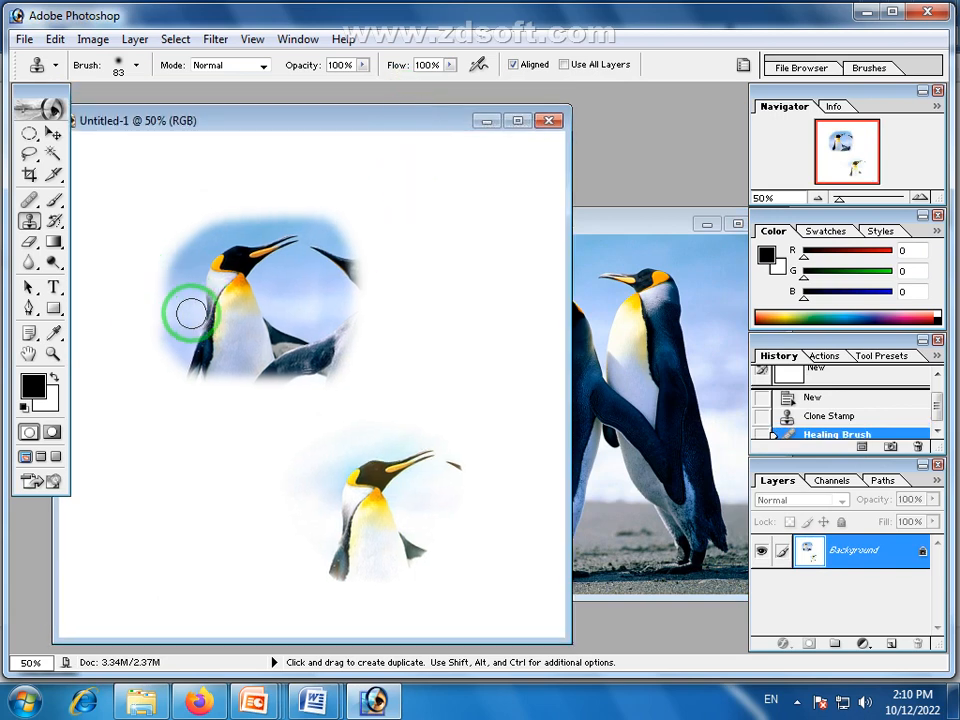
left_click(38, 235)
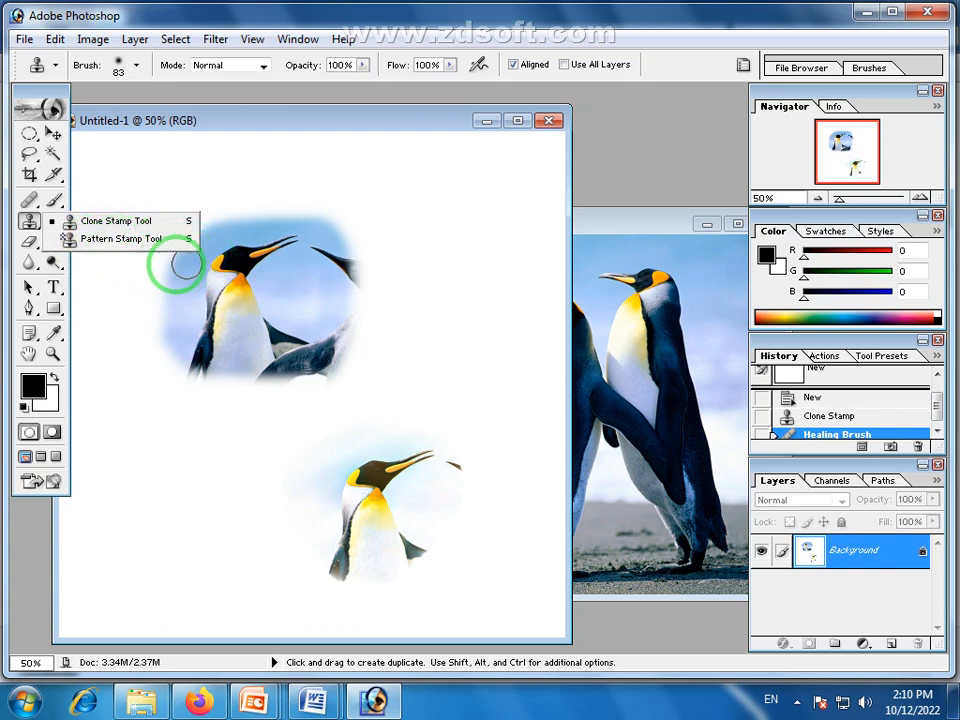
left_click(352, 127)
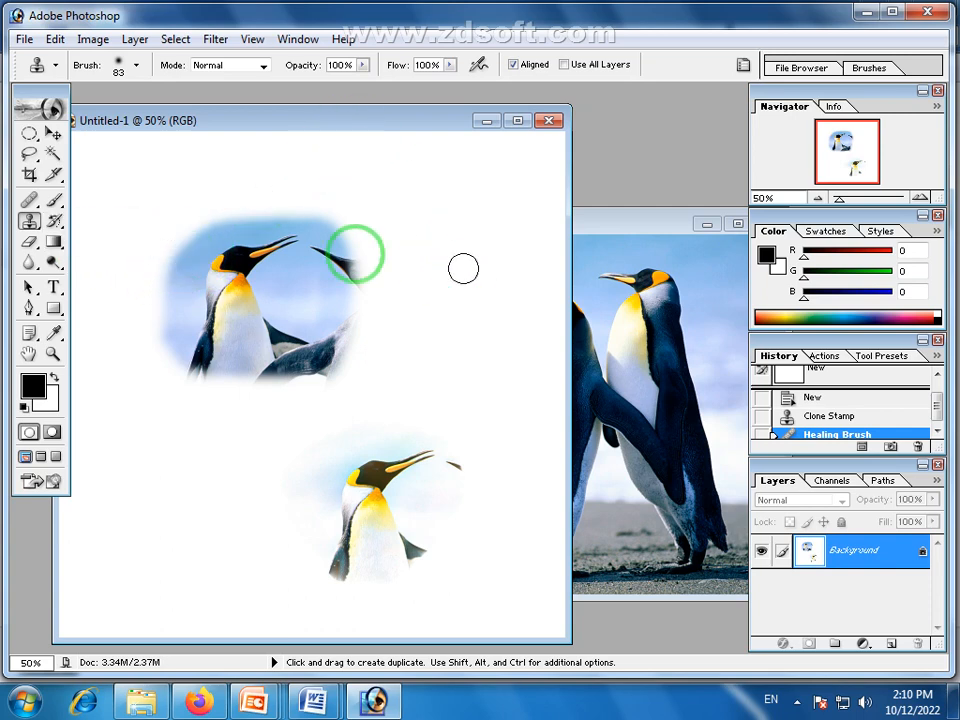
mouse_move(35, 233)
left_mouse_down()
mouse_move(47, 221)
mouse_move(86, 242)
left_mouse_up()
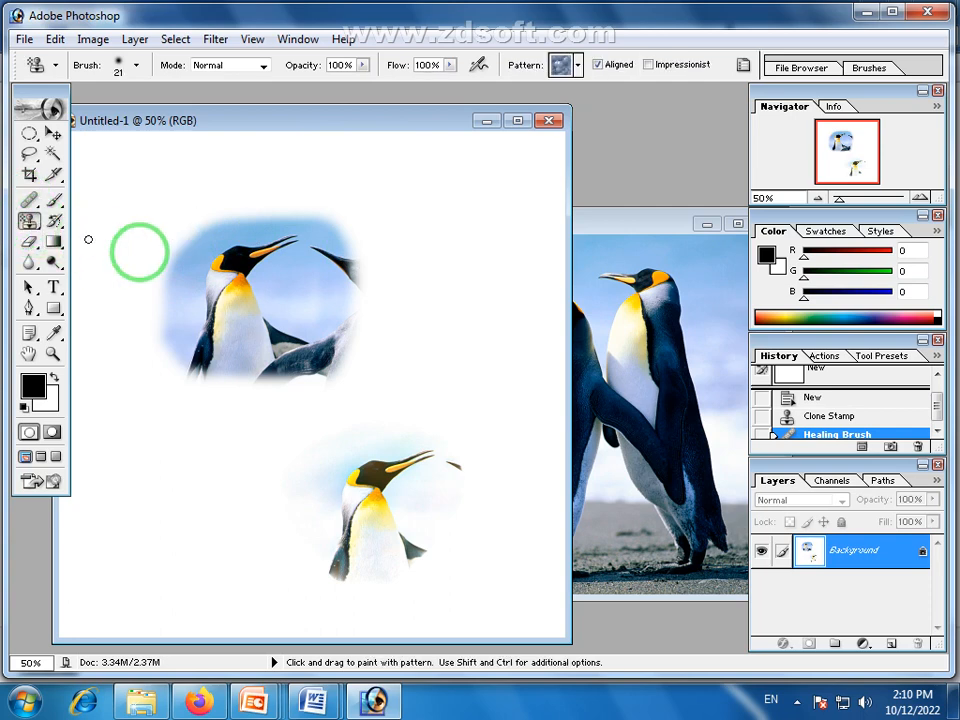
Set the Pattern Stamp diameter to 91 px and paint the blue bubble pattern beside the cloned penguin in Untitled-1.
left_click(137, 67)
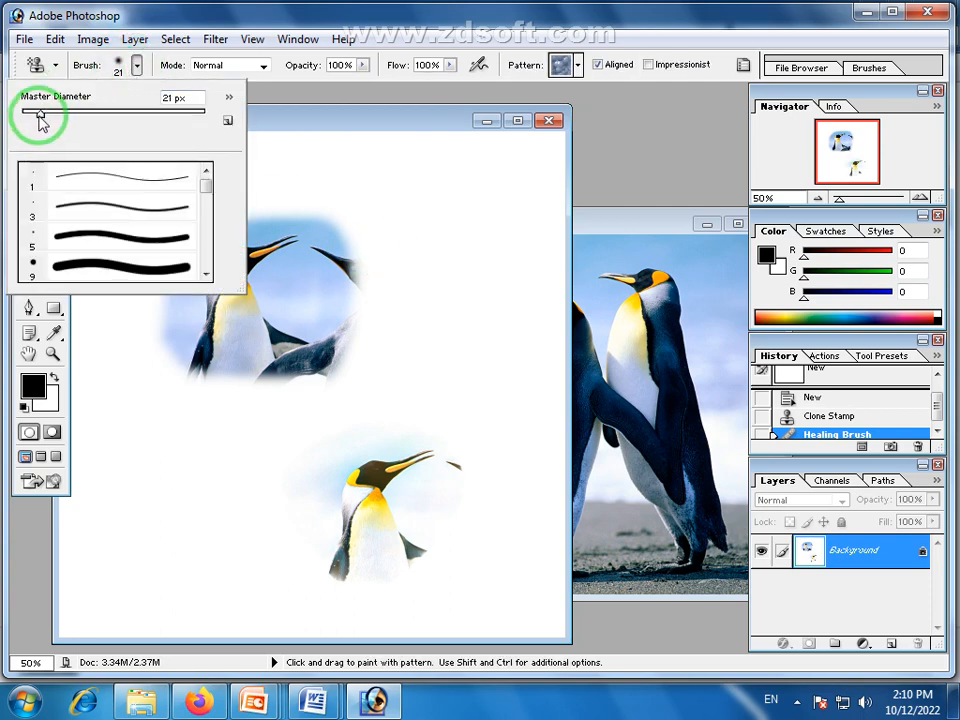
left_click_drag(39, 111, 105, 113)
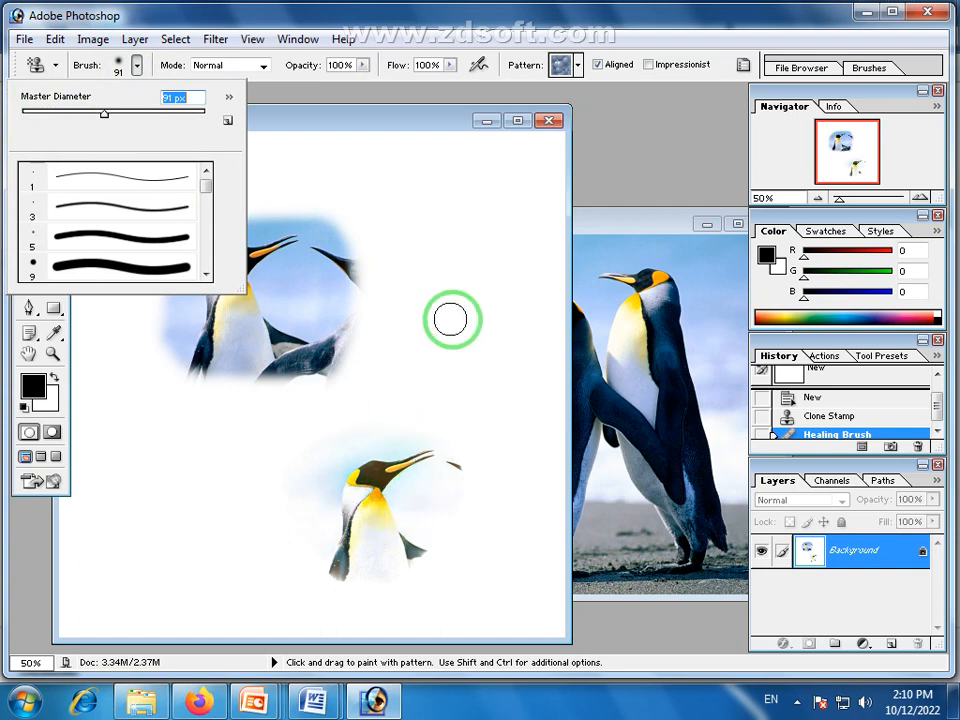
left_click(456, 150)
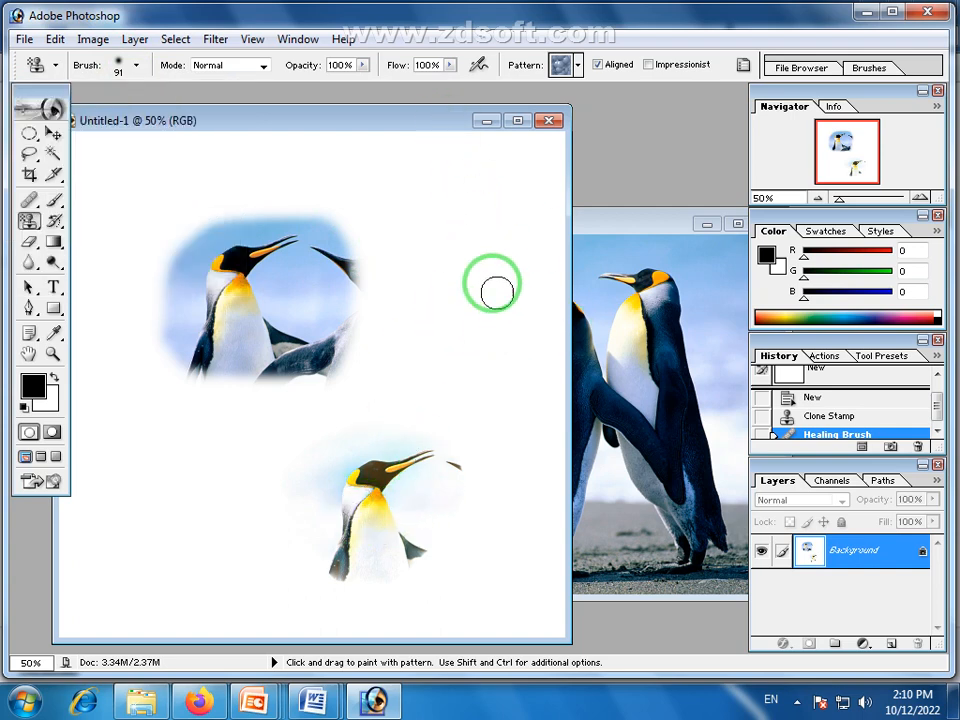
mouse_move(458, 245)
left_mouse_down()
mouse_move(426, 254)
mouse_move(452, 222)
mouse_move(500, 256)
mouse_move(456, 297)
mouse_move(407, 258)
mouse_move(474, 233)
mouse_move(515, 285)
mouse_move(462, 316)
mouse_move(418, 255)
mouse_move(479, 227)
mouse_move(494, 300)
mouse_move(384, 327)
mouse_move(402, 253)
mouse_move(392, 324)
left_mouse_up()
mouse_move(433, 293)
left_mouse_down()
mouse_move(439, 340)
mouse_move(501, 285)
mouse_move(428, 322)
left_mouse_up()
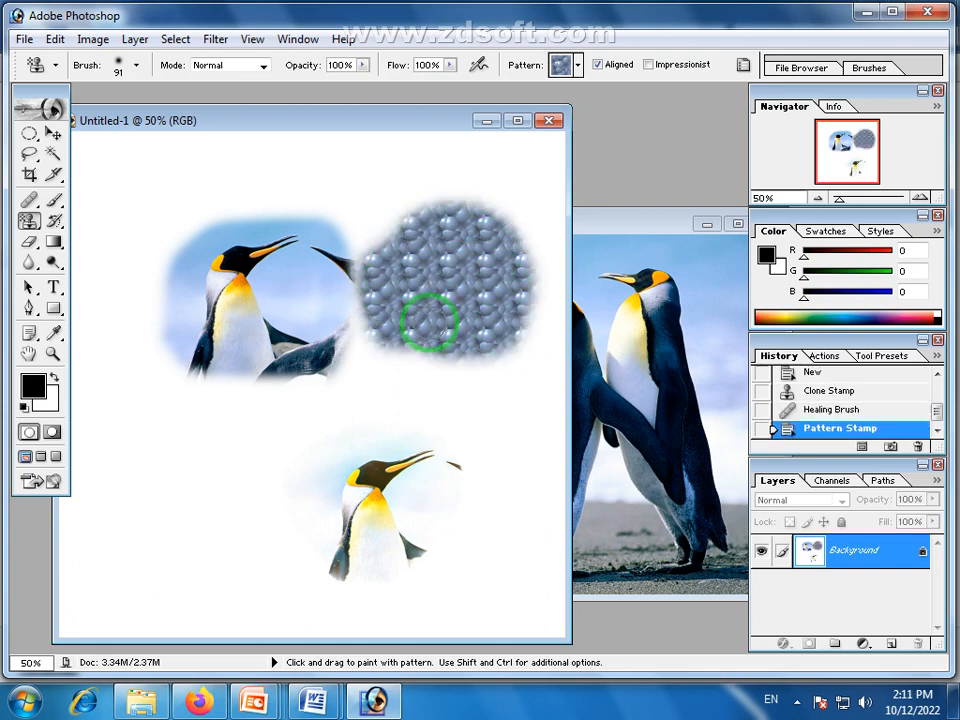
Choose the black-and-white checkerboard pattern and paint it over the lower healed penguin in Untitled-1.
left_click(579, 68)
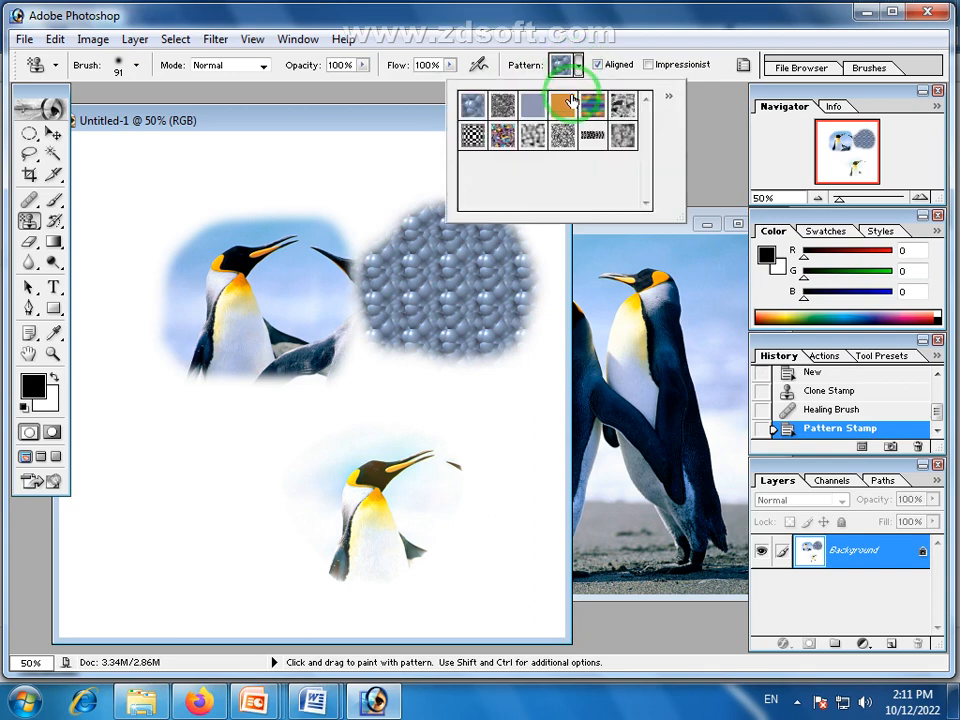
left_click(473, 135)
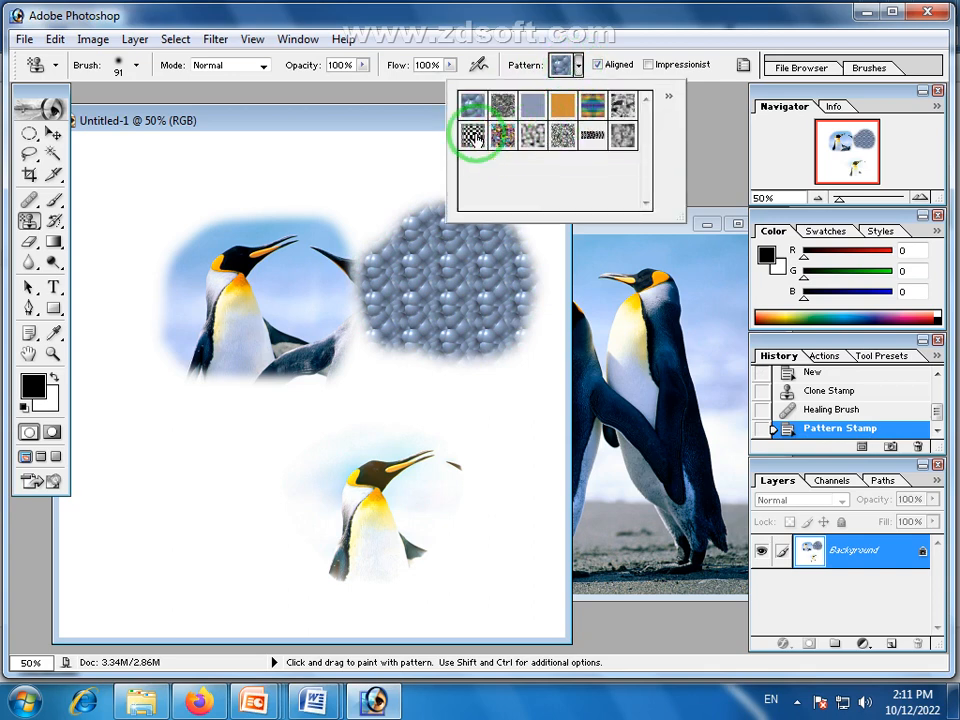
left_click(523, 38)
mouse_move(335, 502)
left_mouse_down()
mouse_move(397, 463)
mouse_move(375, 514)
mouse_move(405, 640)
mouse_move(418, 439)
mouse_move(381, 508)
mouse_move(410, 515)
left_mouse_up()
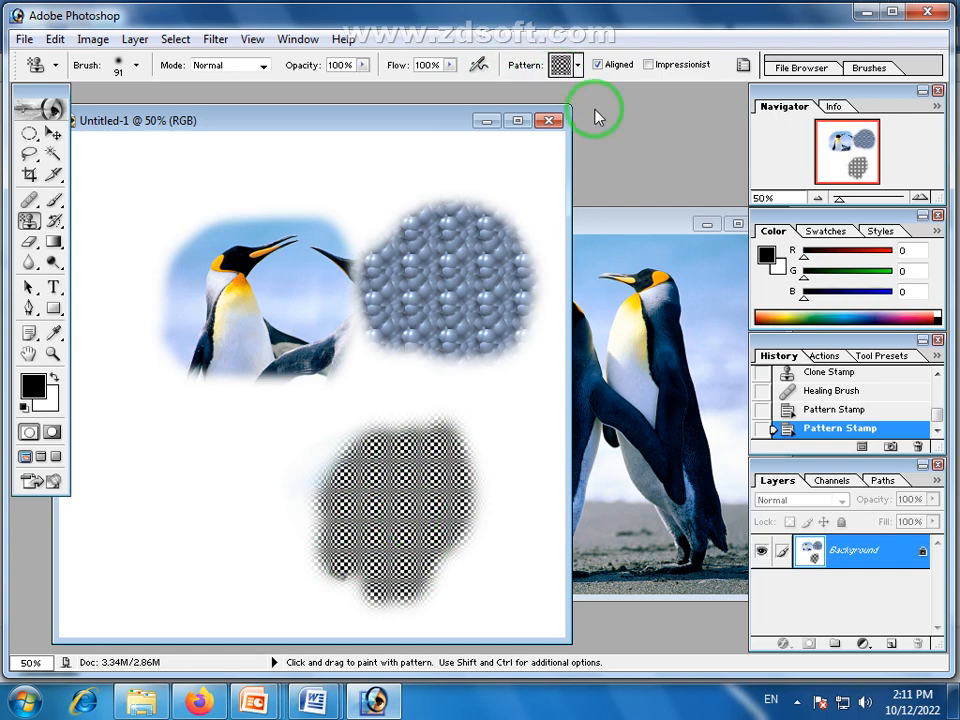
Load the Artist Surfaces pattern file into the pattern picker and browse the added swatches.
left_click(577, 66)
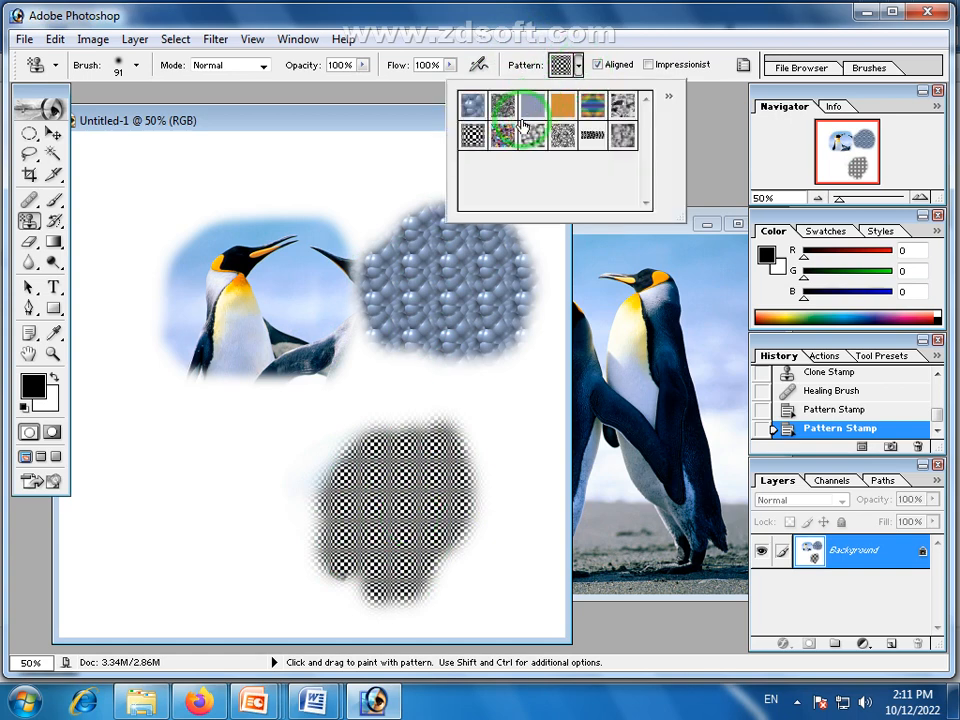
left_click(670, 99)
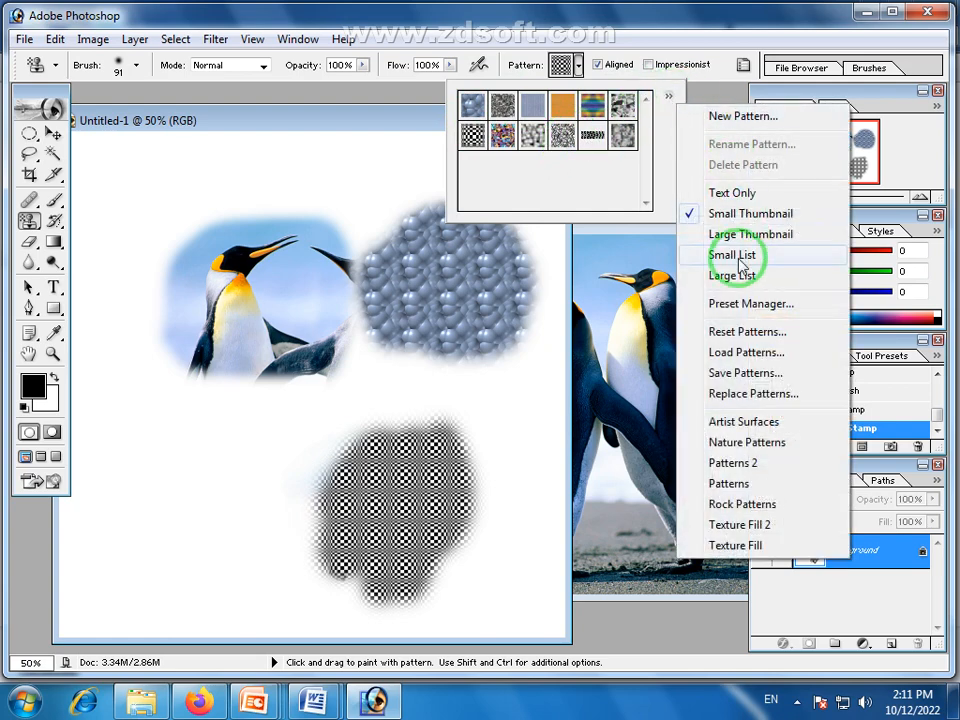
left_click(747, 356)
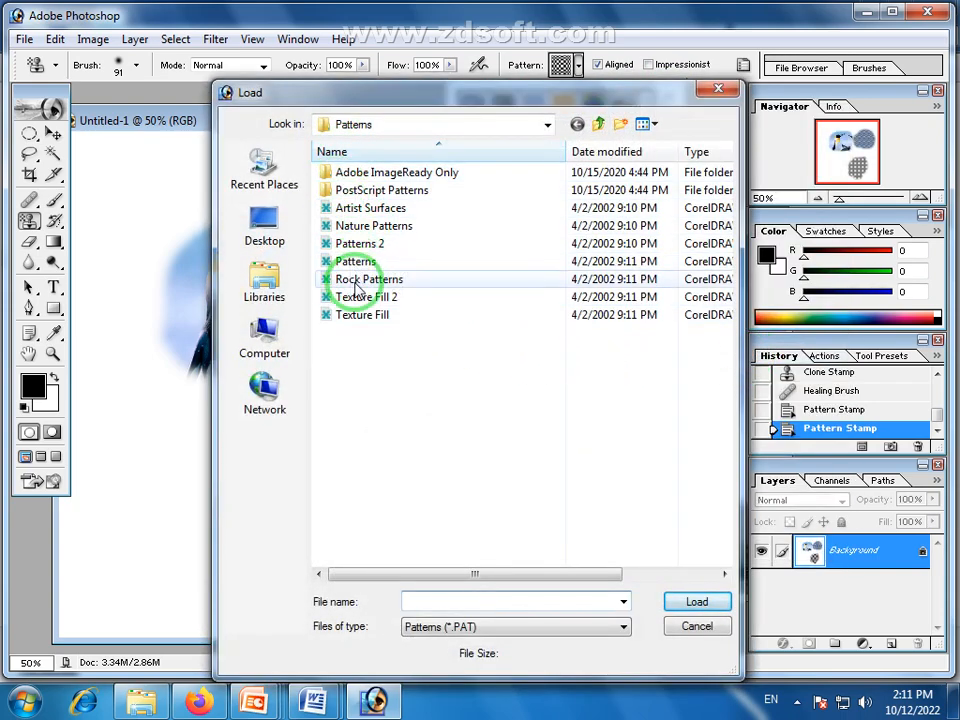
left_click(356, 209)
left_click(700, 605)
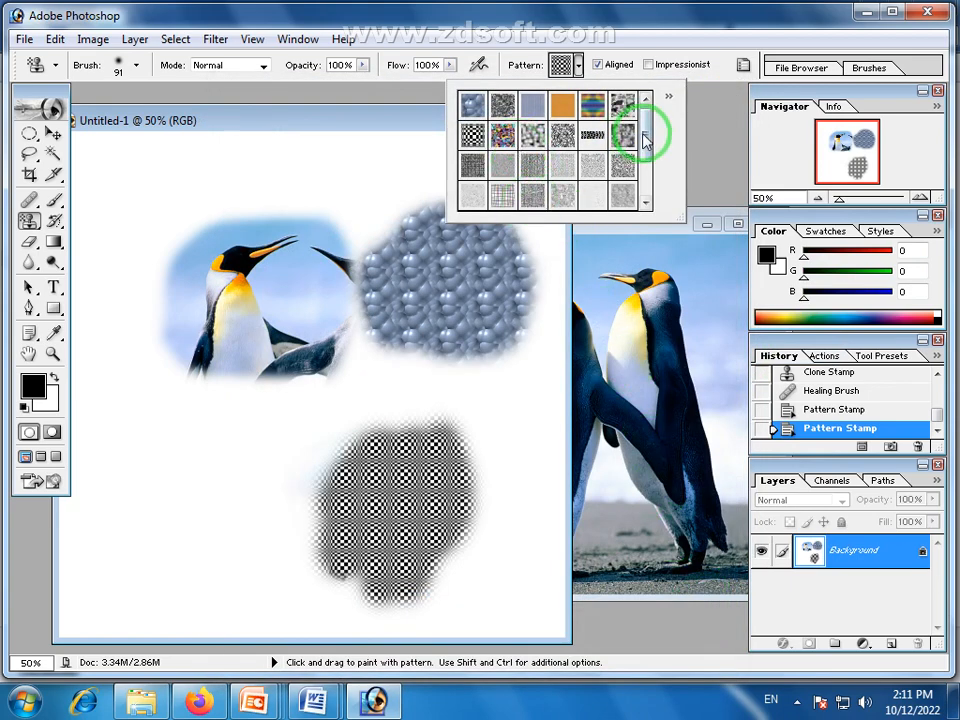
left_click_drag(643, 129, 641, 176)
Load the Rock Patterns file and paint its grey-brown pebble pattern across the lower half of Untitled-1.
left_click(668, 96)
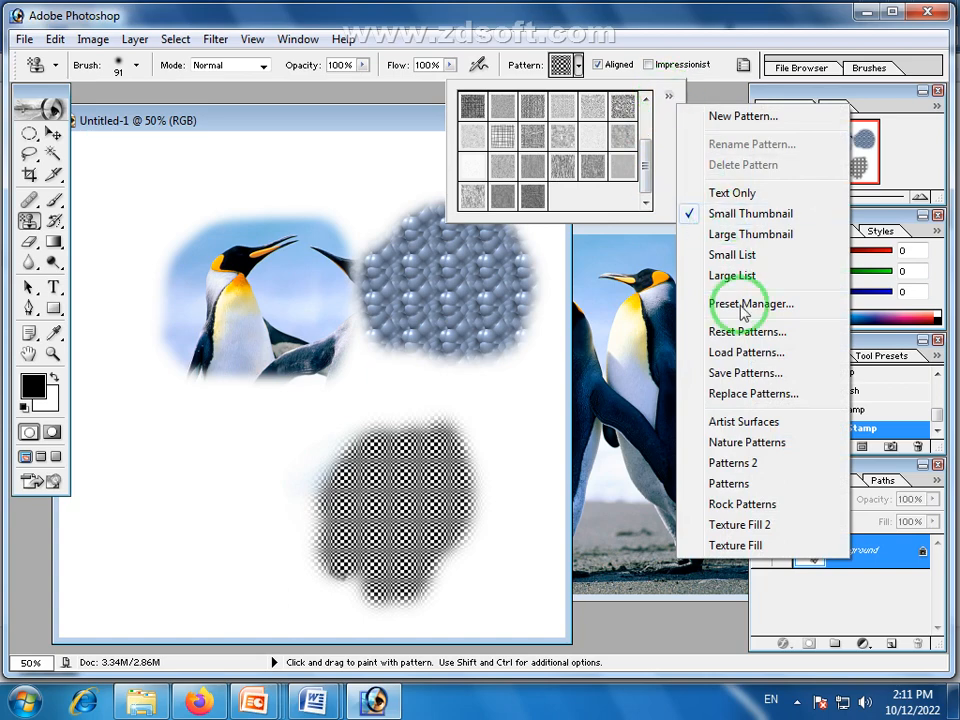
left_click(740, 352)
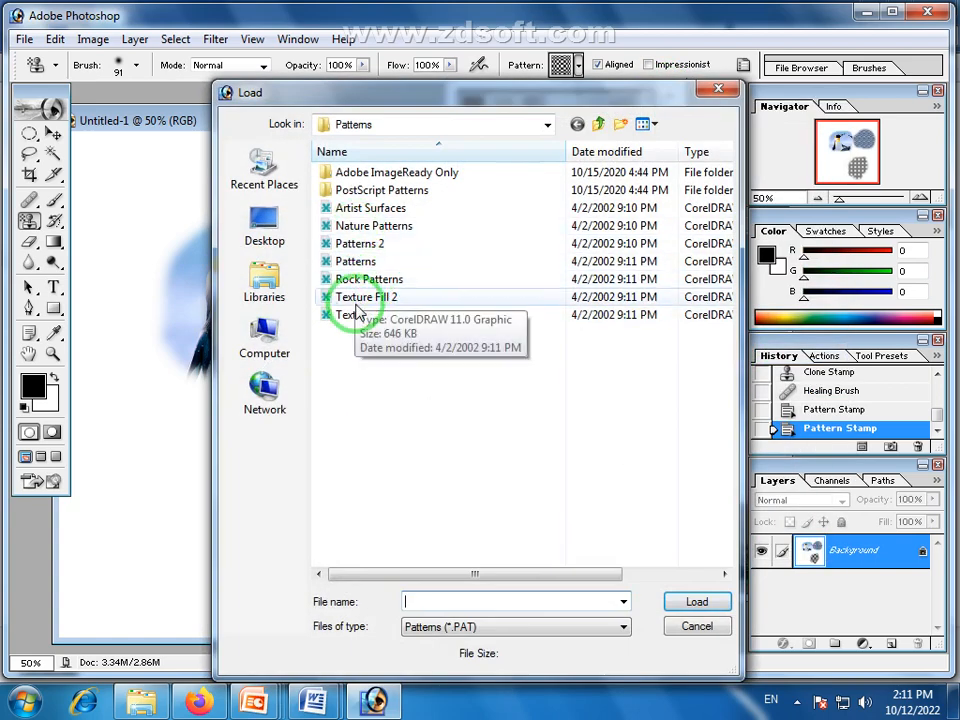
left_click(358, 282)
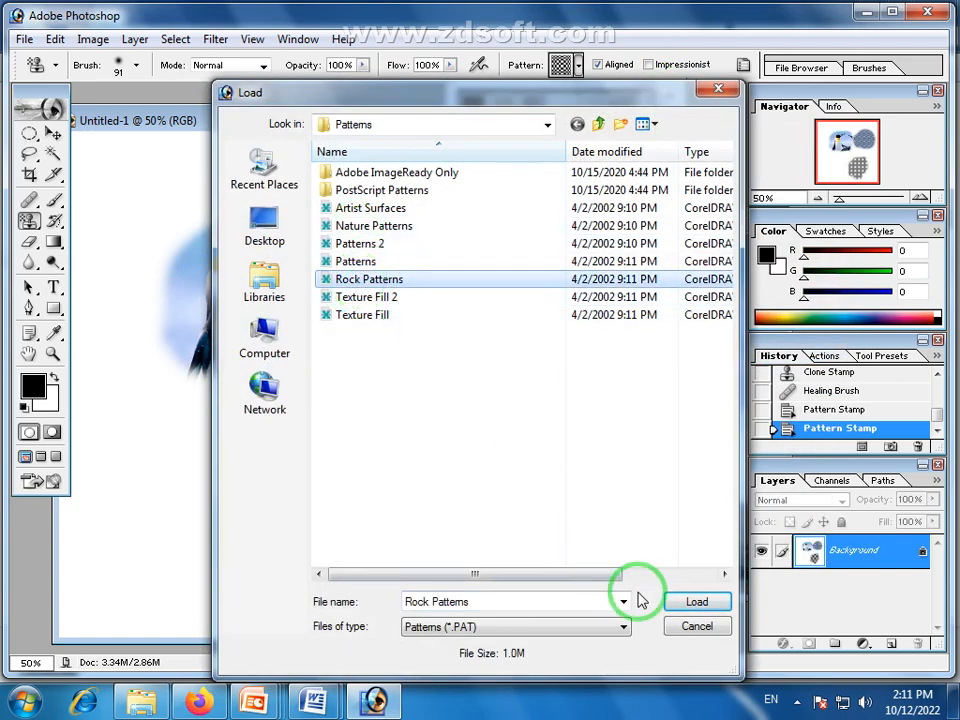
left_click(697, 601)
mouse_move(657, 157)
left_mouse_down()
mouse_move(643, 156)
mouse_move(647, 167)
mouse_move(648, 125)
mouse_move(652, 175)
left_mouse_up()
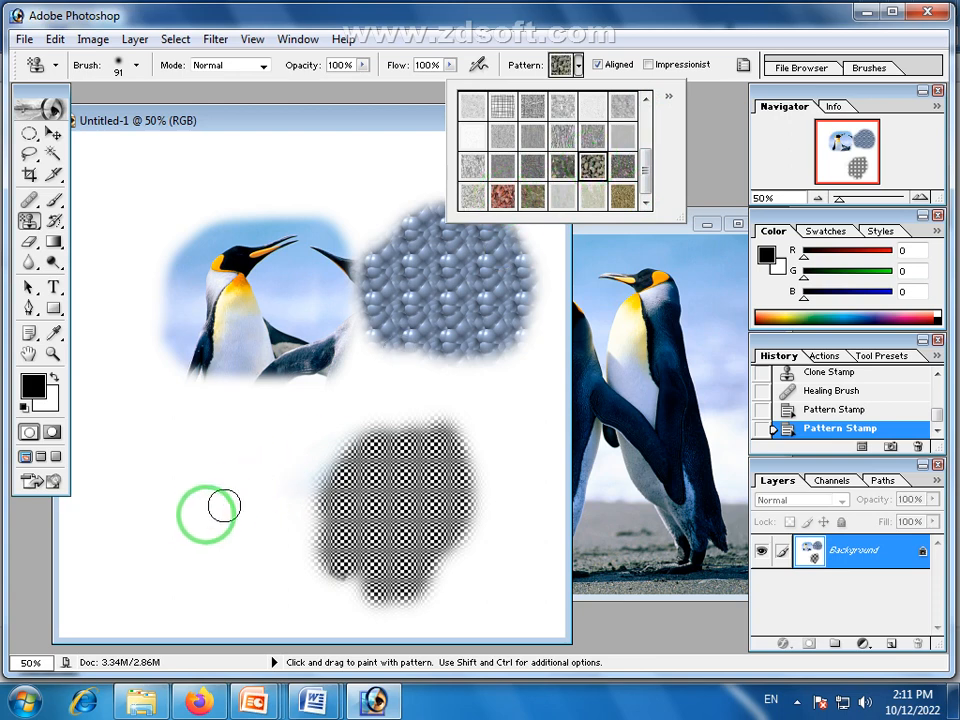
mouse_move(224, 507)
left_mouse_down()
mouse_move(188, 542)
mouse_move(218, 463)
mouse_move(183, 539)
mouse_move(180, 453)
mouse_move(230, 554)
mouse_move(175, 455)
mouse_move(204, 530)
mouse_move(250, 447)
mouse_move(234, 544)
mouse_move(314, 428)
mouse_move(346, 419)
mouse_move(253, 591)
mouse_move(276, 554)
mouse_move(467, 424)
mouse_move(328, 577)
mouse_move(476, 439)
mouse_move(371, 588)
mouse_move(466, 546)
mouse_move(513, 372)
left_mouse_up()
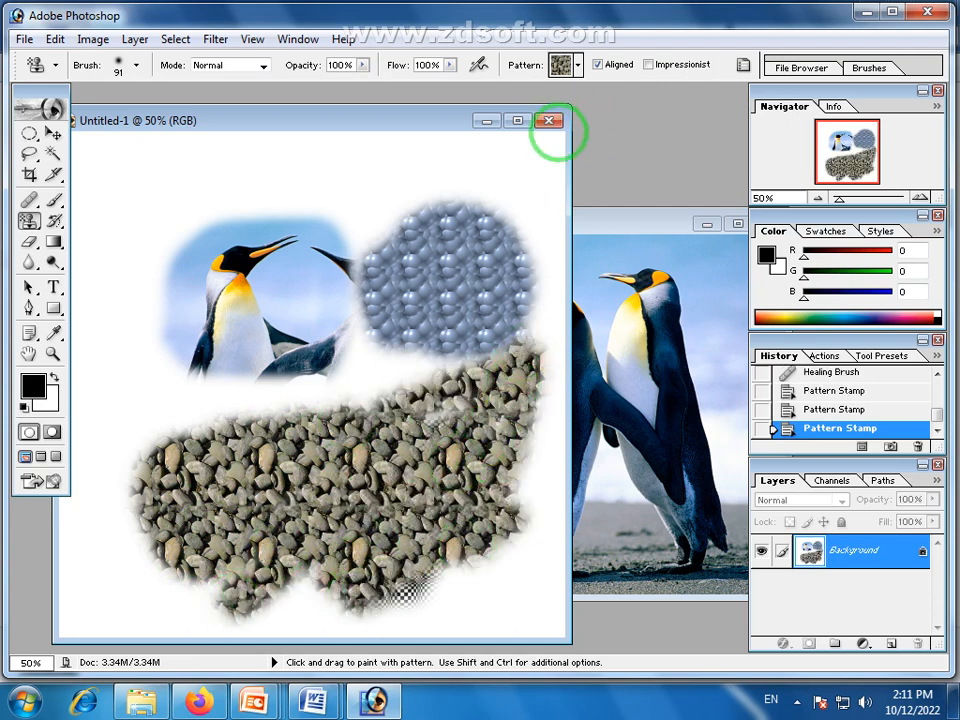
Choose the red rock pattern and paint it diagonally across the middle of Untitled-1, over parts of the penguin and bubbles.
left_click(577, 65)
left_click(497, 197)
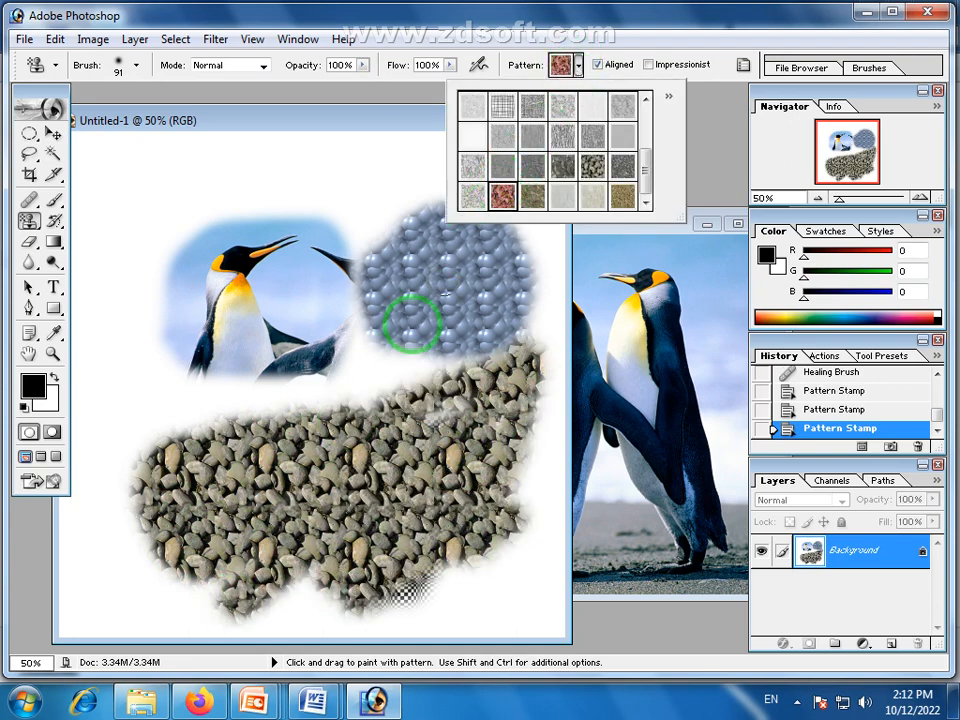
left_click(313, 398)
mouse_move(310, 398)
left_mouse_down()
mouse_move(180, 444)
mouse_move(171, 467)
mouse_move(454, 394)
mouse_move(162, 457)
mouse_move(467, 349)
mouse_move(439, 328)
mouse_move(386, 343)
mouse_move(302, 396)
mouse_move(245, 300)
left_mouse_up()
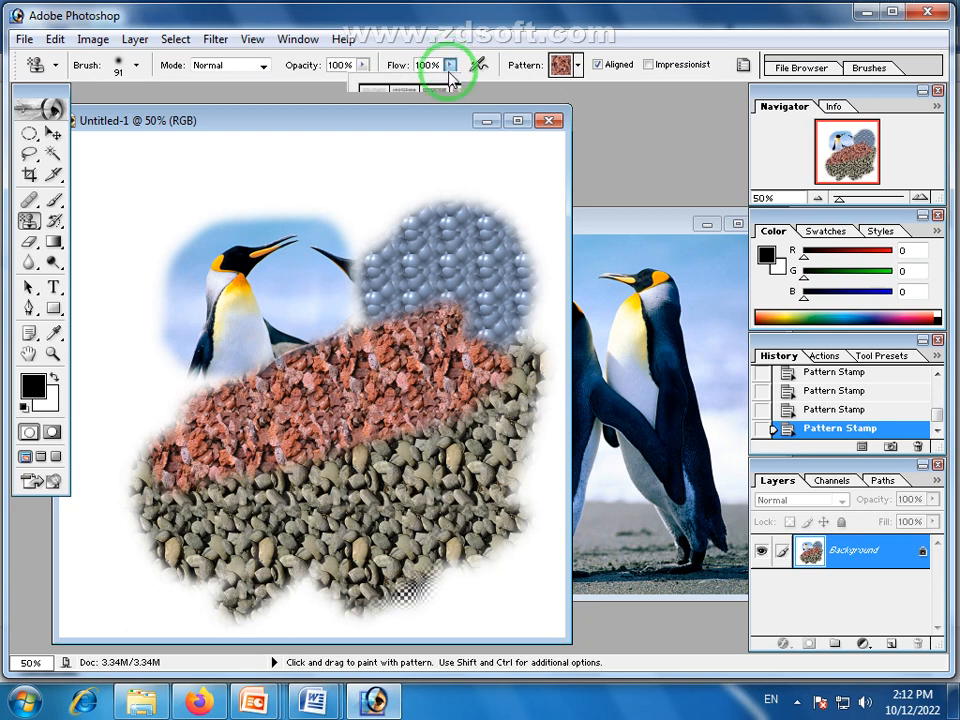
mouse_move(92, 358)
left_mouse_down()
mouse_move(364, 315)
mouse_move(515, 245)
mouse_move(484, 268)
left_mouse_up()
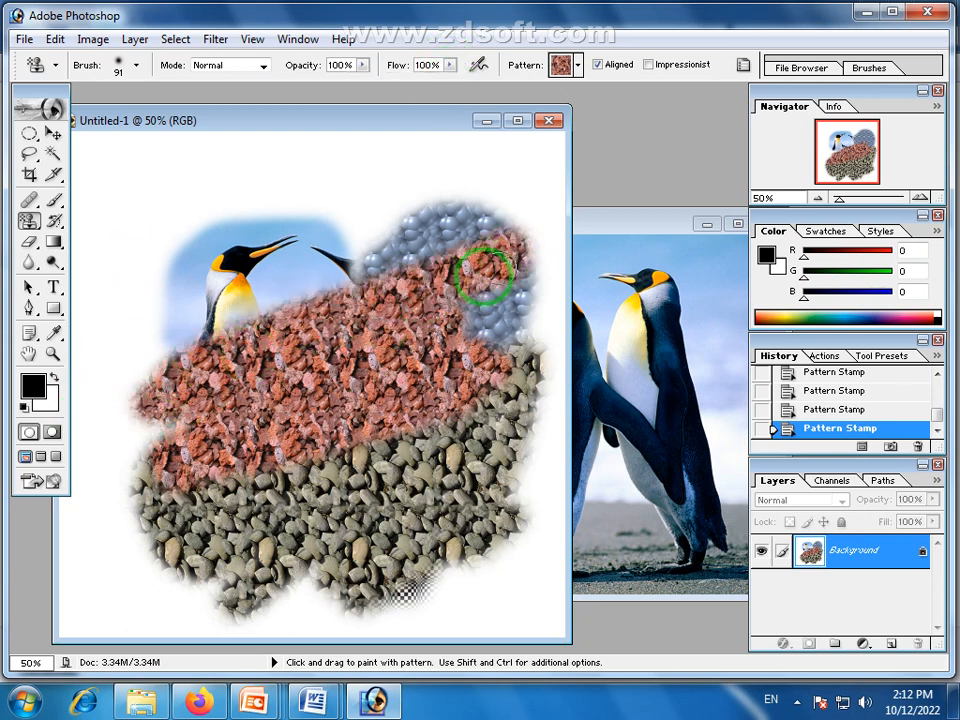
Set the Pattern Stamp flow to 43% and paint red rock over the rest of the cloned penguin and its sky.
left_click(450, 65)
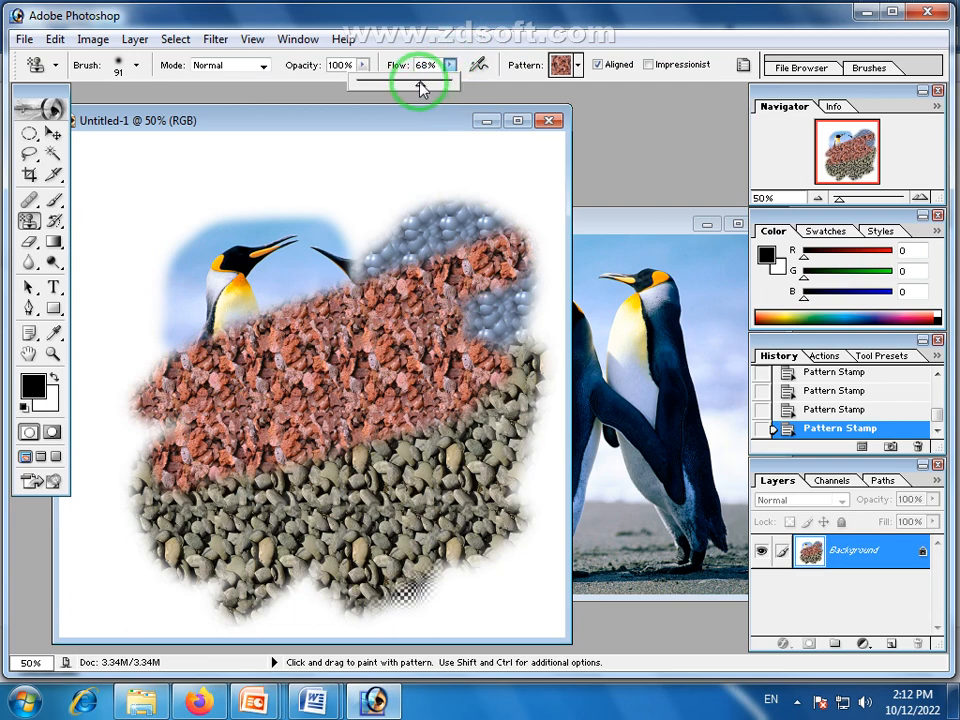
left_click_drag(400, 121, 397, 124)
mouse_move(214, 311)
left_mouse_down()
mouse_move(254, 309)
mouse_move(374, 265)
mouse_move(325, 271)
mouse_move(162, 343)
mouse_move(382, 222)
mouse_move(182, 303)
mouse_move(384, 223)
mouse_move(191, 280)
mouse_move(318, 229)
mouse_move(167, 273)
mouse_move(236, 251)
left_mouse_up()
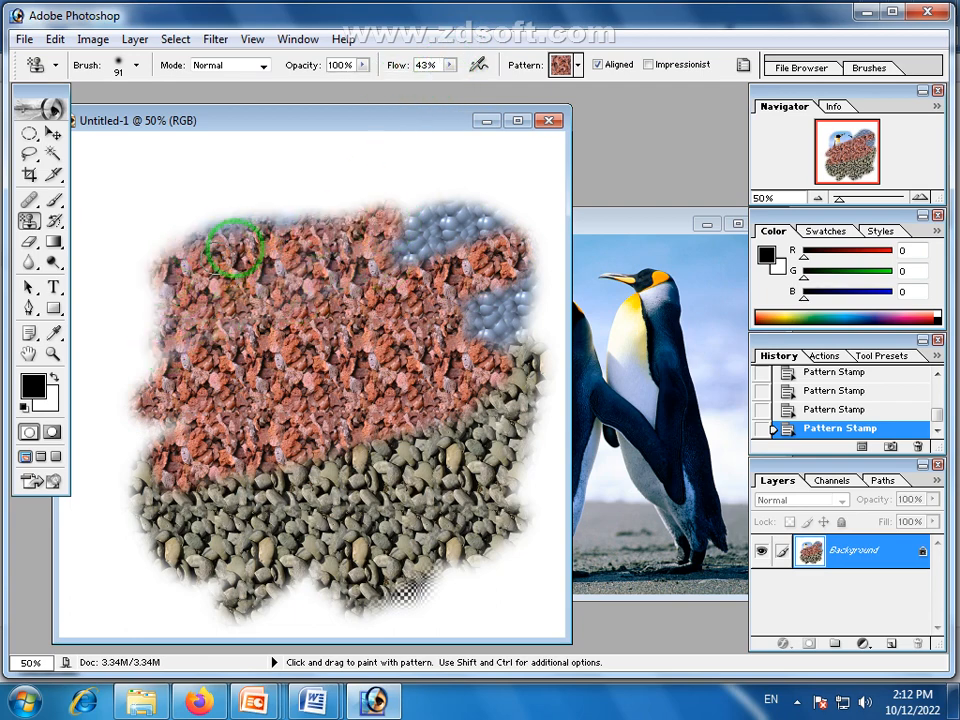
Set the Pattern Stamp opacity to 46% and paint the red rock pattern over the blank area along the canvas's upper part.
left_click(364, 66)
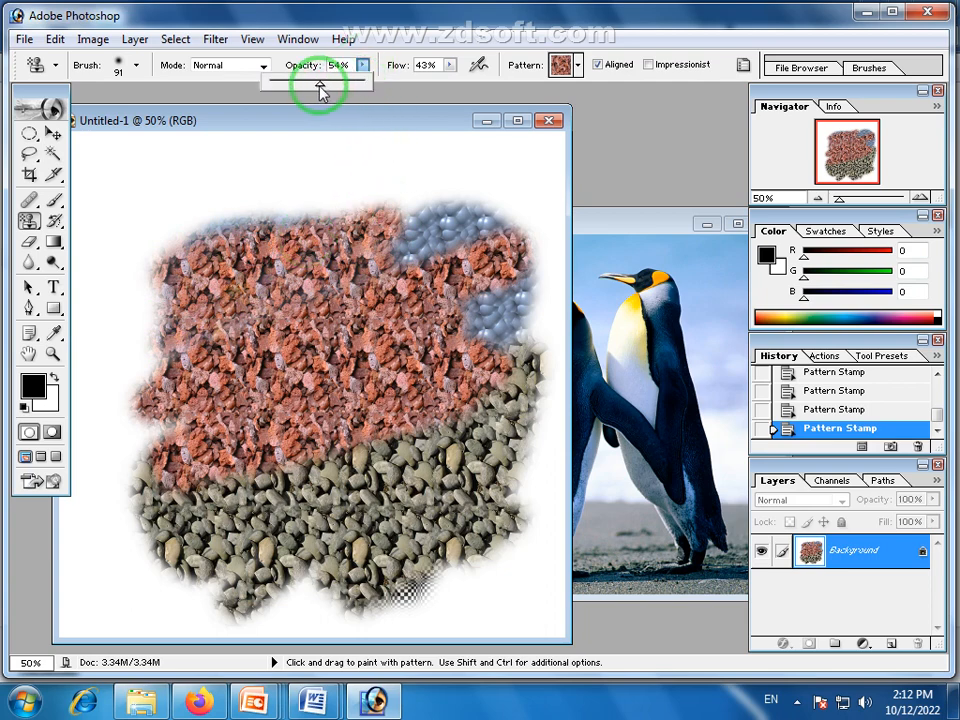
left_click_drag(308, 97, 315, 97)
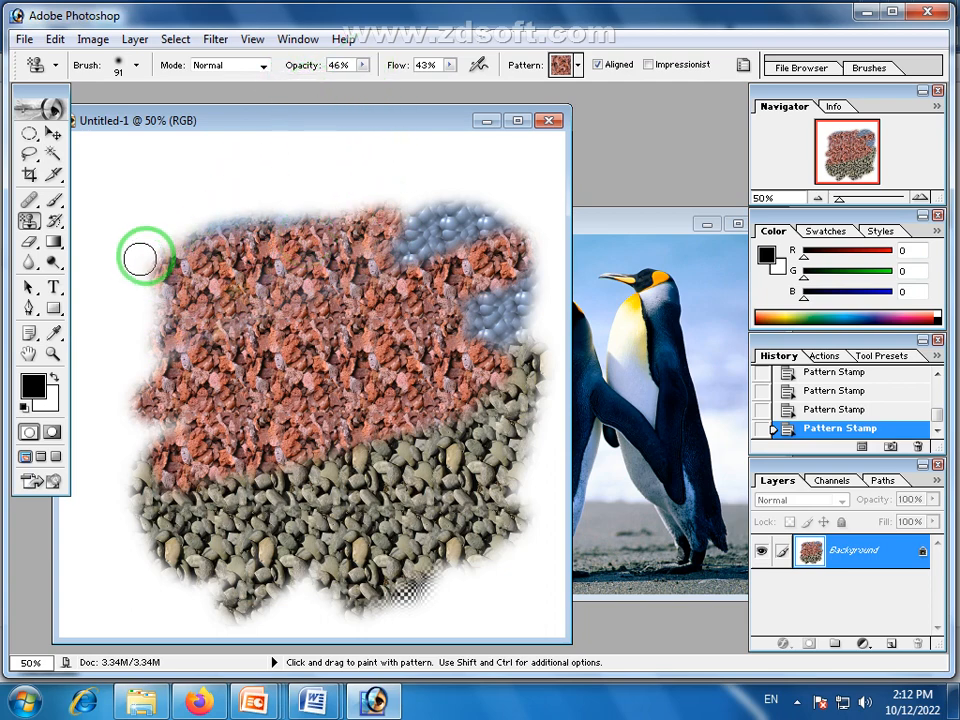
mouse_move(139, 257)
left_mouse_down()
mouse_move(230, 215)
mouse_move(322, 192)
mouse_move(197, 218)
mouse_move(113, 262)
mouse_move(300, 204)
mouse_move(119, 207)
mouse_move(318, 179)
mouse_move(105, 210)
mouse_move(320, 186)
mouse_move(307, 208)
mouse_move(441, 192)
mouse_move(235, 208)
mouse_move(145, 240)
mouse_move(380, 194)
mouse_move(148, 267)
mouse_move(330, 225)
mouse_move(403, 180)
mouse_move(310, 171)
left_mouse_up()
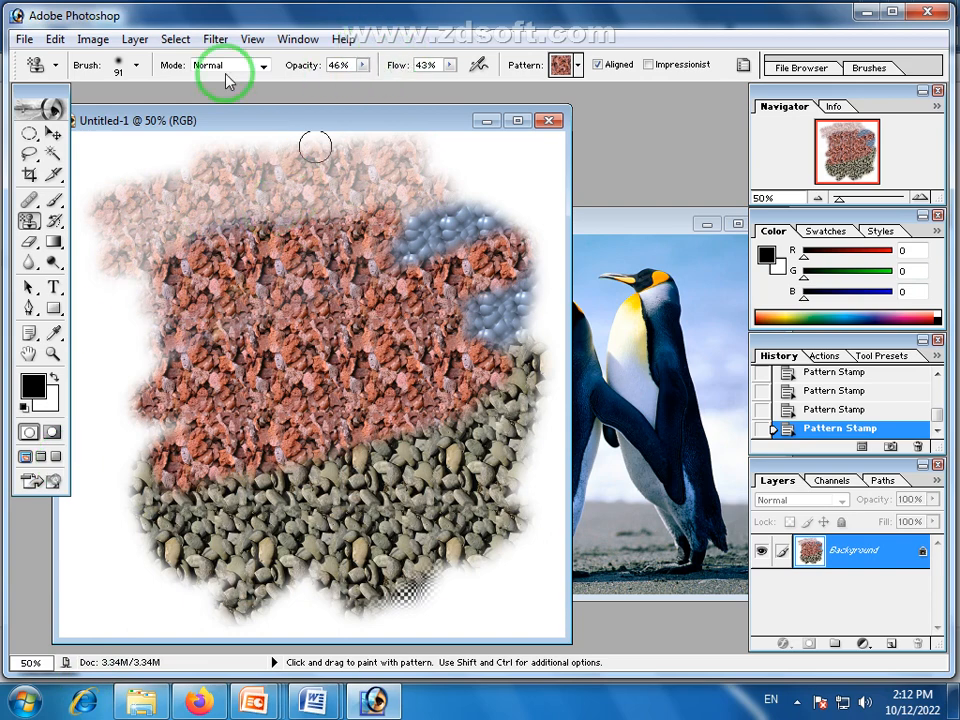
Revert Untitled-1 to its New snapshot to clear all the painted patterns.
left_click(267, 72)
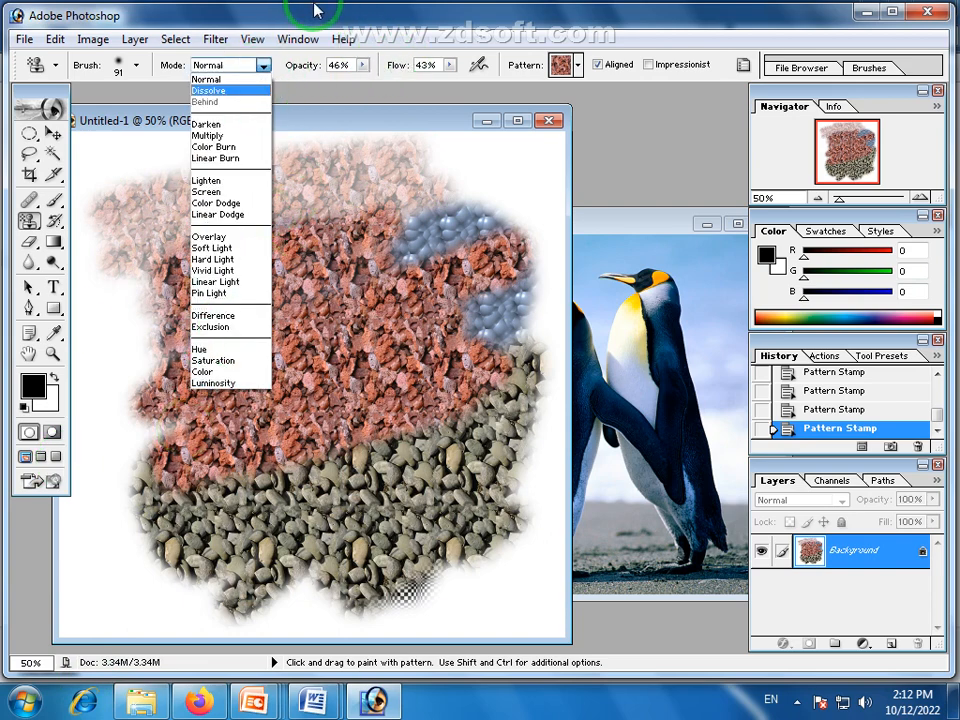
left_click(251, 78)
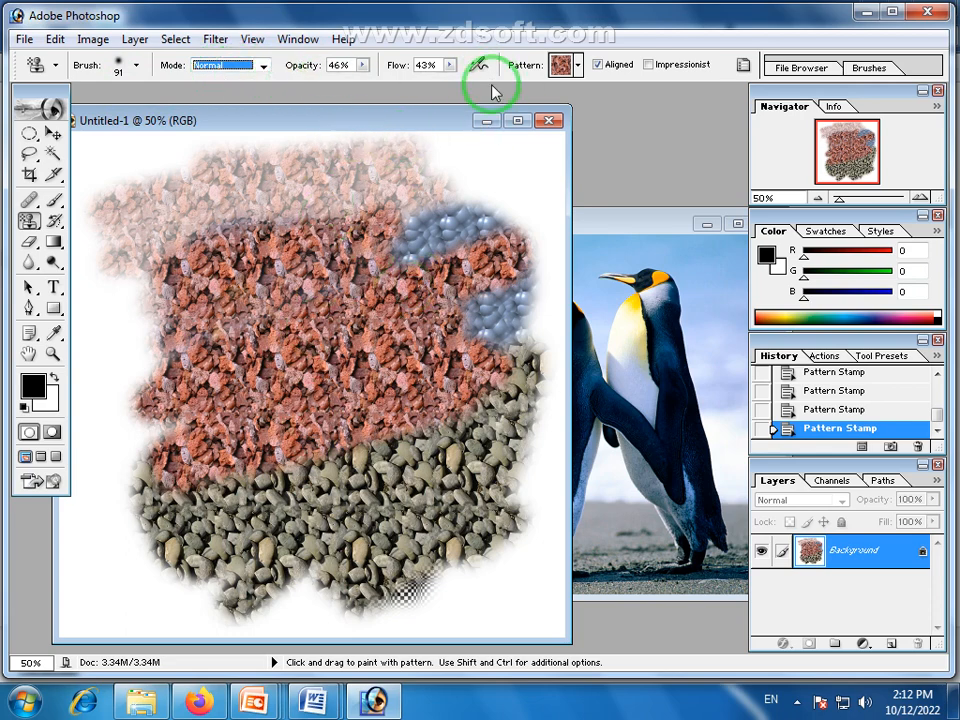
scroll(825, 398, "up", 10)
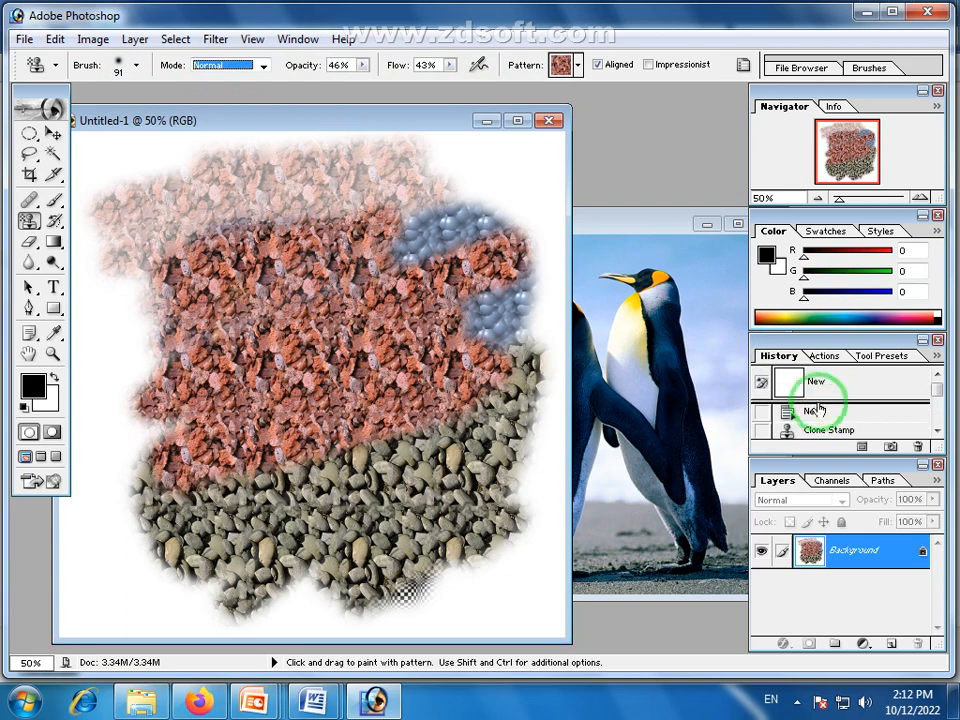
left_click(792, 382)
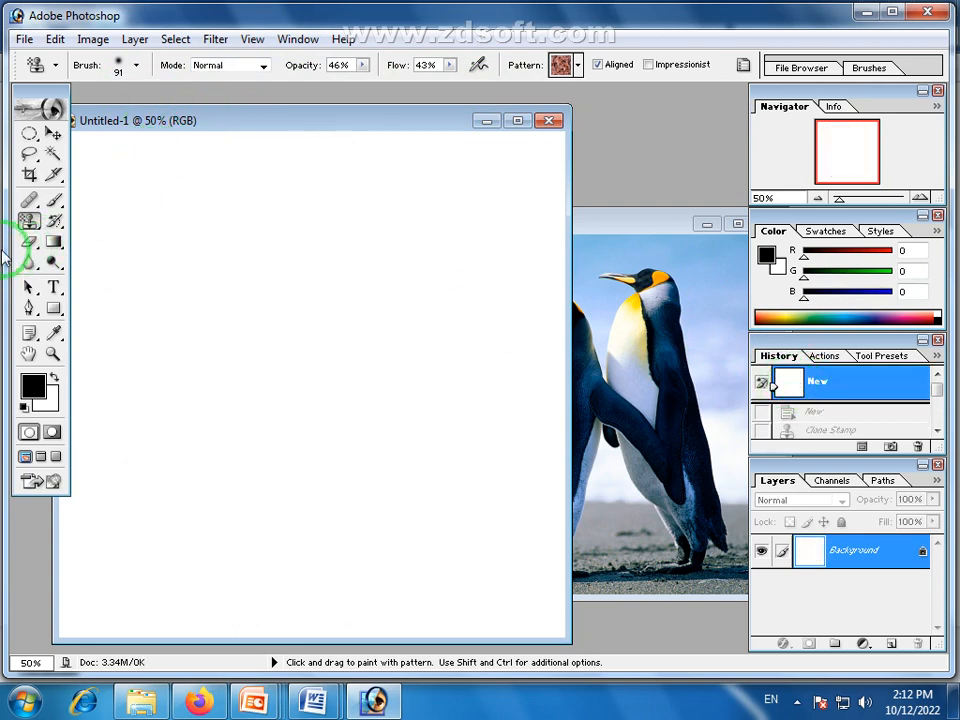
Switch the stamp tool from Pattern Stamp to Clone Stamp and select the History Brush.
right_click(34, 226)
left_click(71, 224)
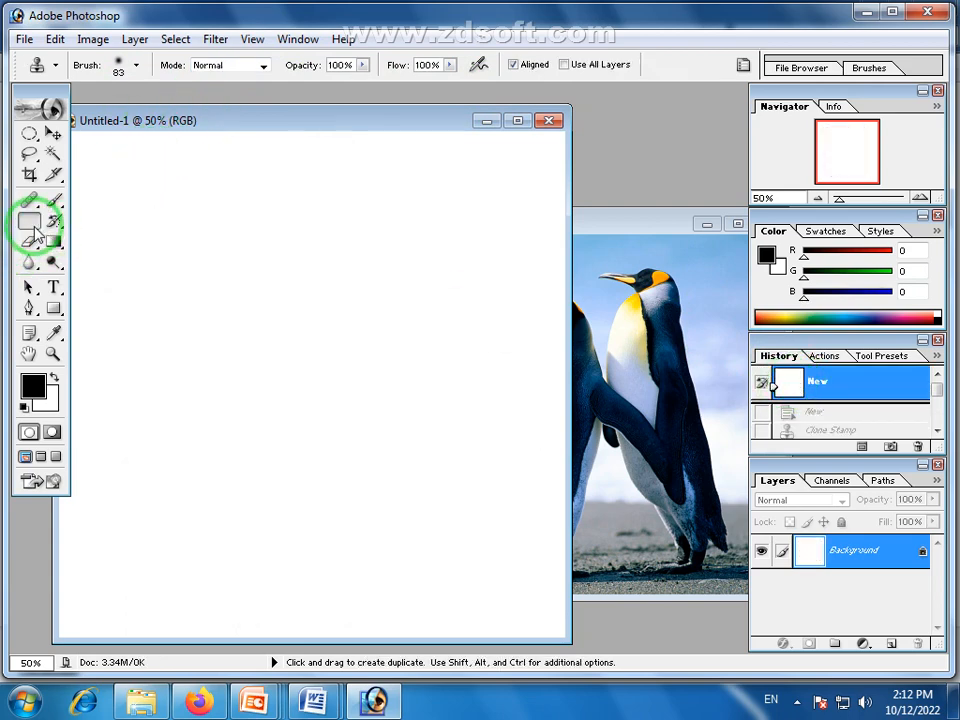
right_click(35, 225)
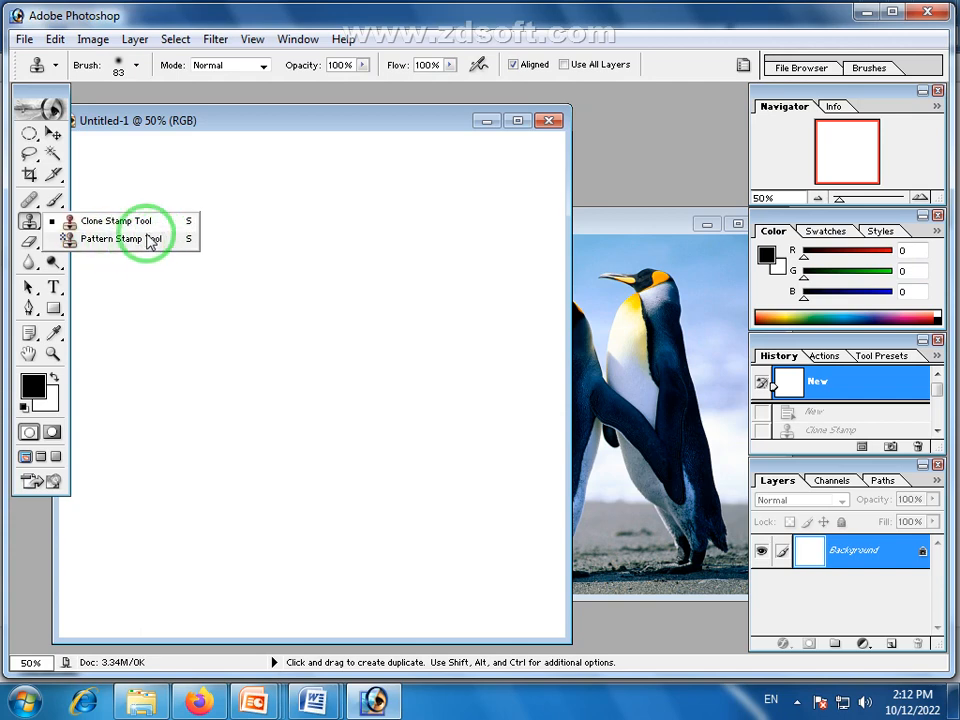
left_click(242, 133)
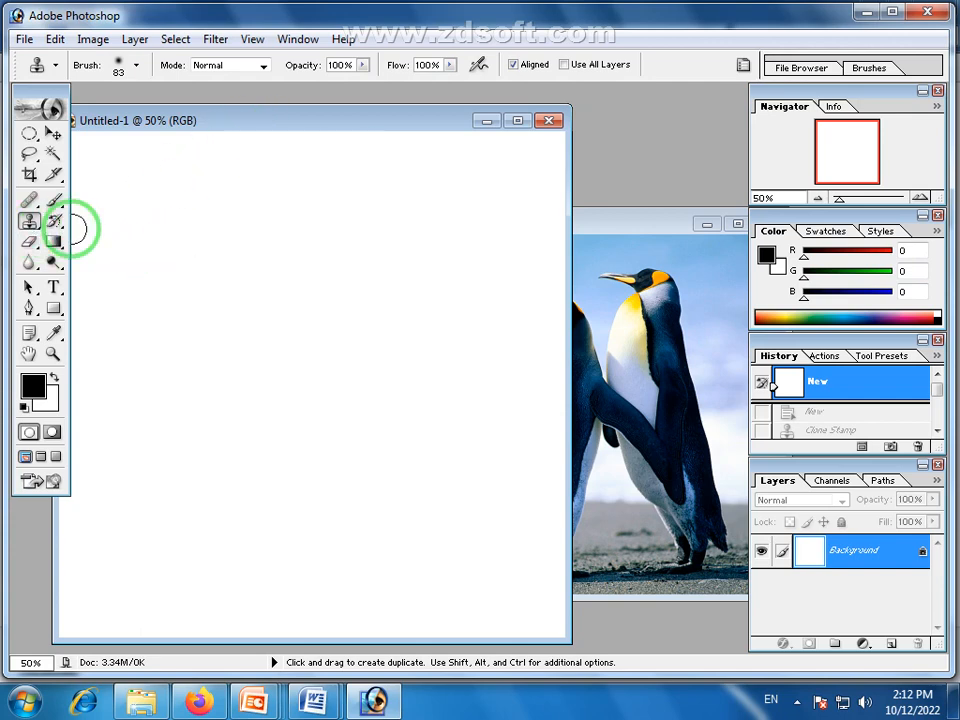
mouse_move(63, 228)
left_mouse_down()
mouse_move(608, 229)
mouse_move(504, 200)
left_mouse_up()
Bring Penguins.jpg to the front, fit it on screen and move its window aside.
left_click(668, 276)
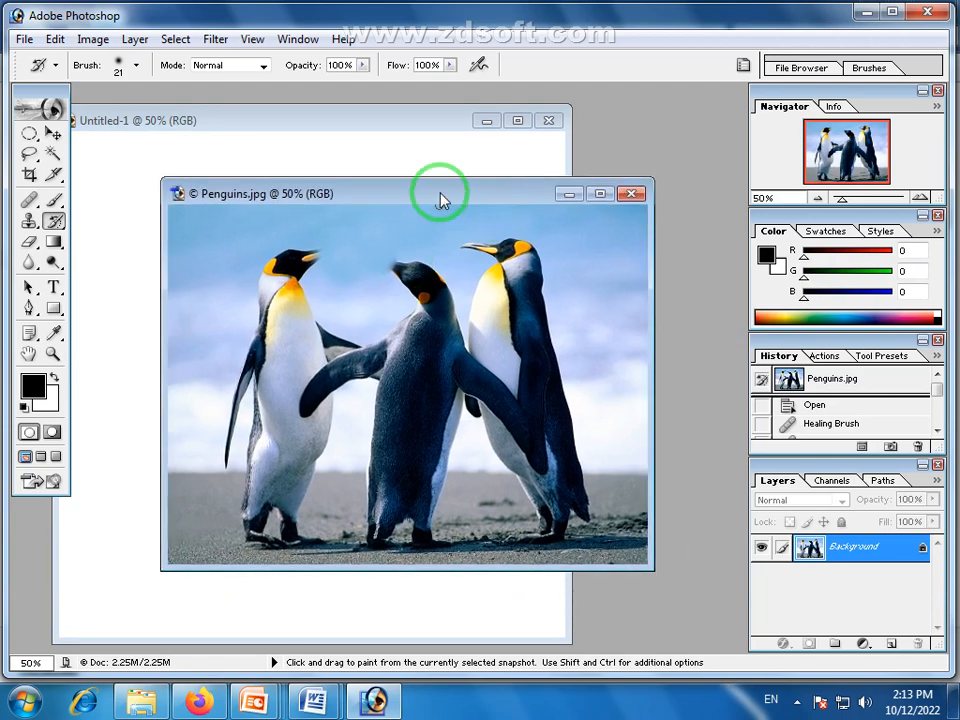
left_click_drag(443, 200, 433, 177)
left_click(53, 353)
right_click(336, 289)
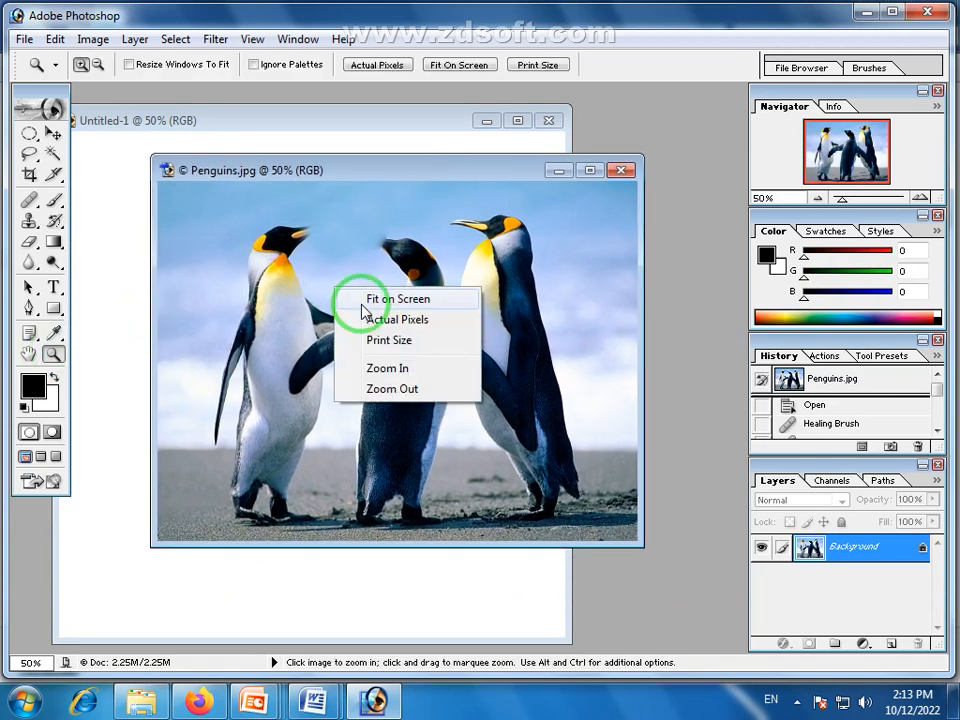
left_click(362, 304)
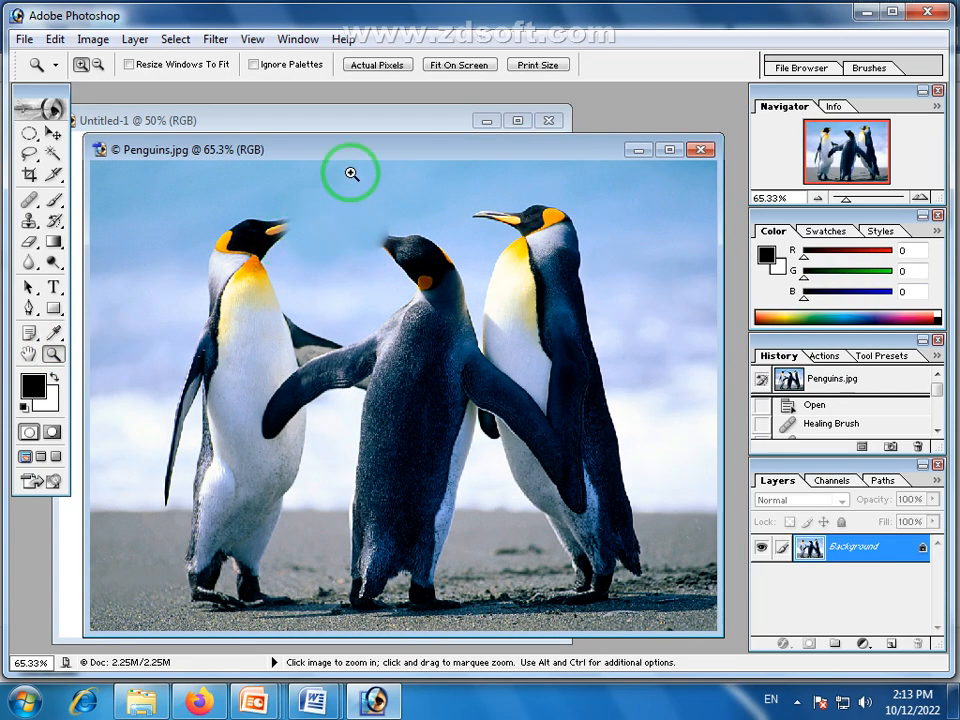
left_click_drag(371, 156, 504, 194)
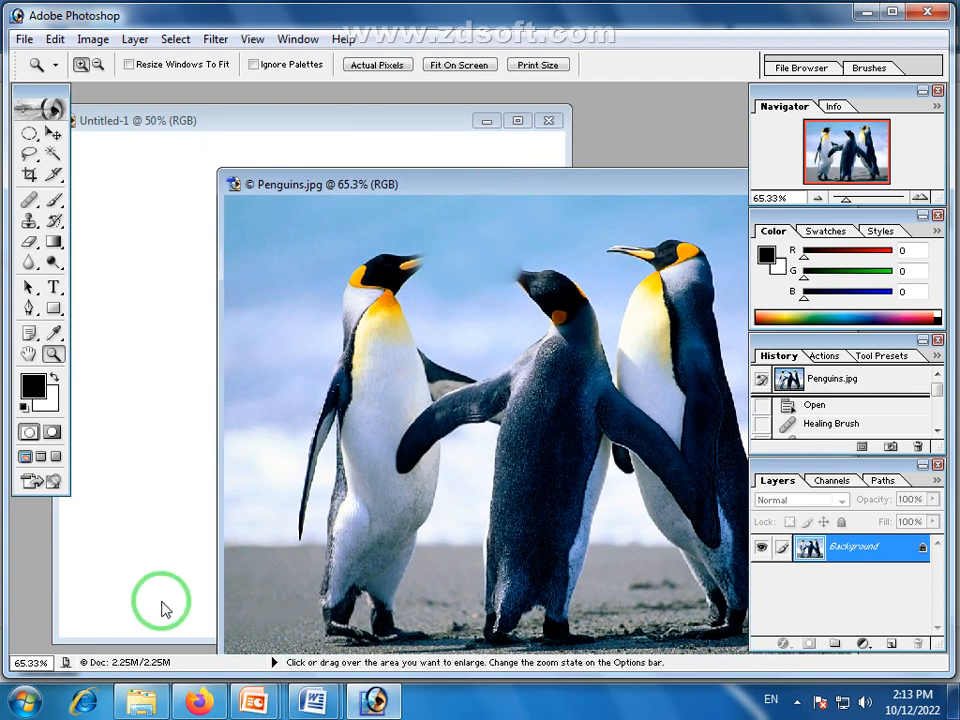
Open the Lighthouse picture from the Sample Pictures folder in Photoshop.
left_click(141, 701)
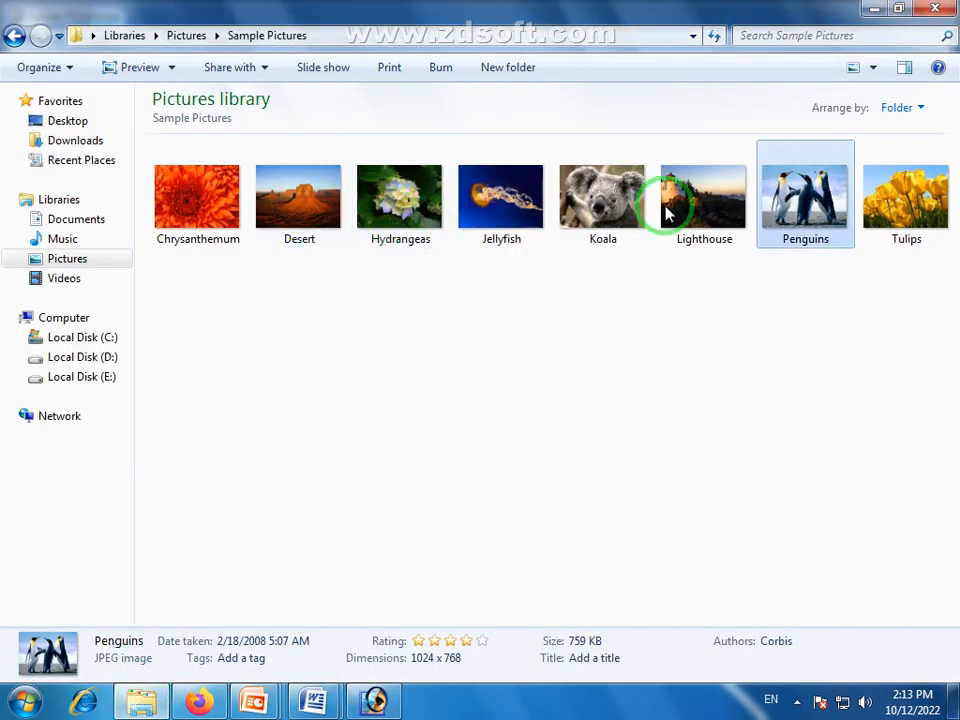
left_click(707, 204)
left_click_drag(707, 204, 356, 380)
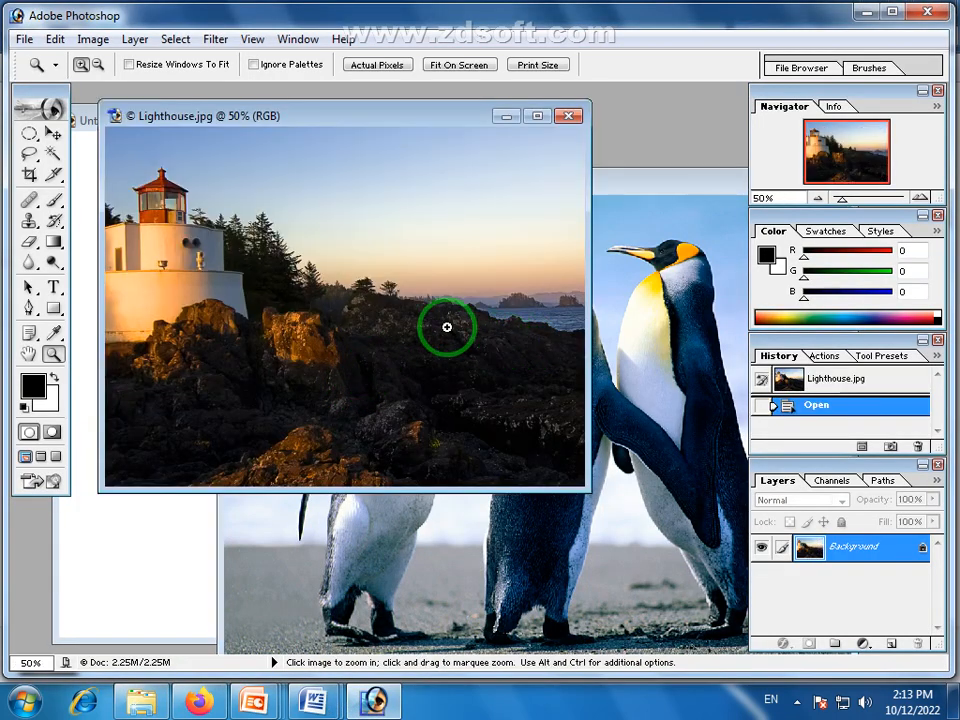
Clone the lighthouse's red roof from Lighthouse.jpg into the sky beside the left penguin in Penguins.jpg.
left_click(30, 222)
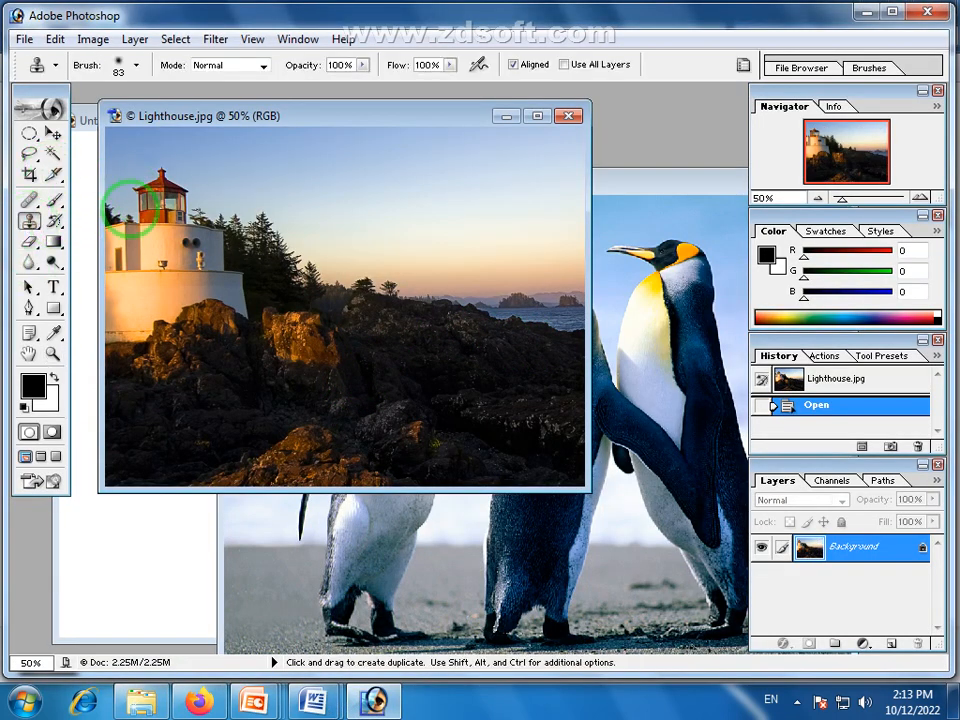
left_click(31, 201)
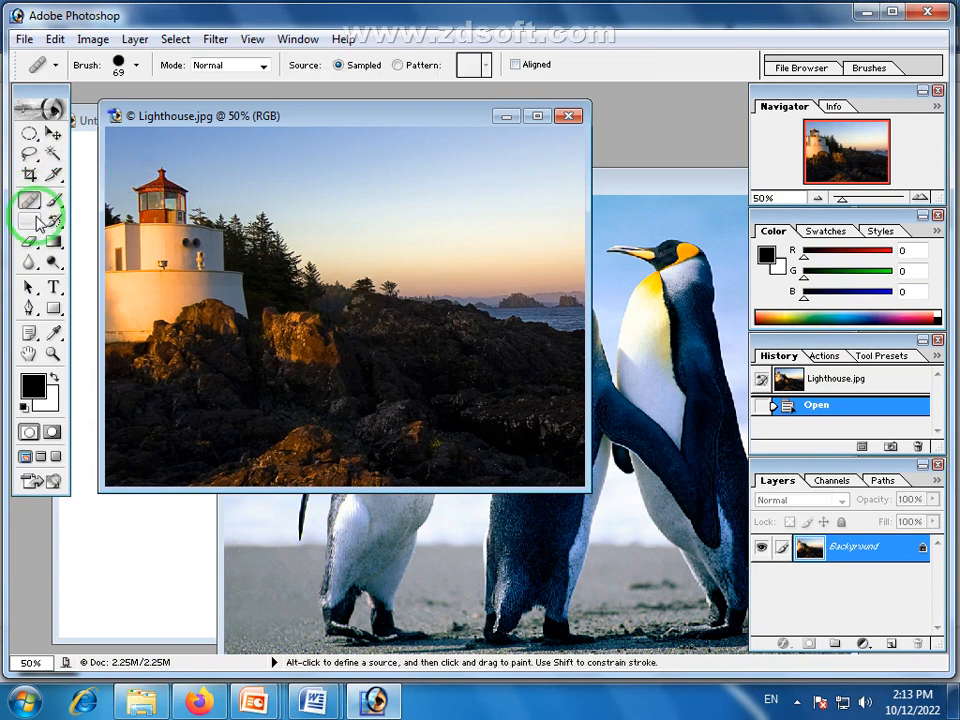
left_click(31, 222)
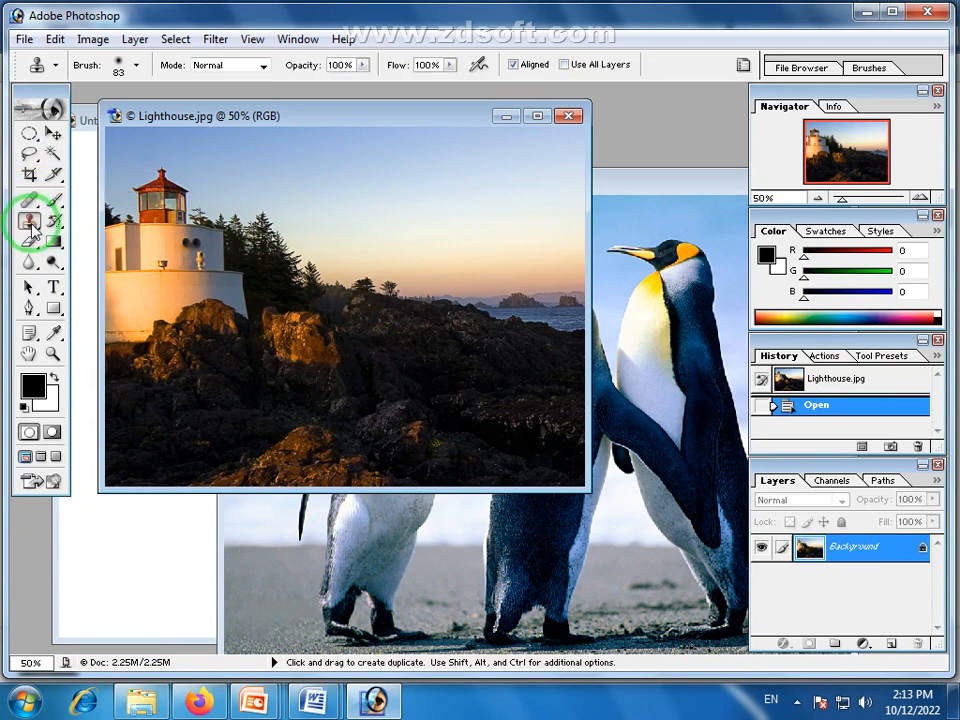
key("alt")
left_click(160, 173, "alt")
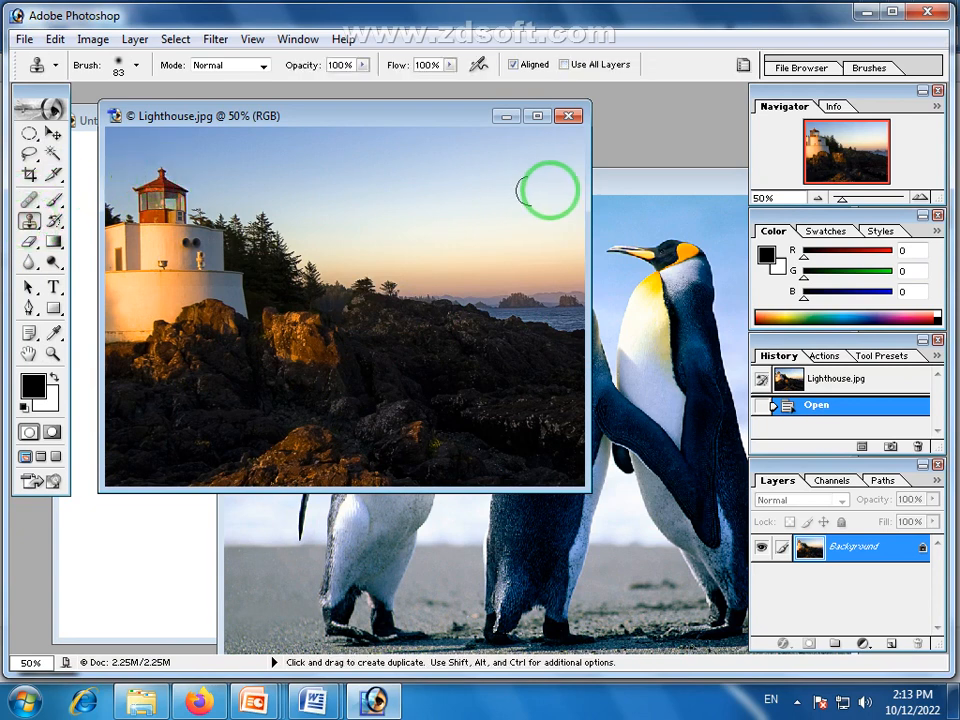
left_click(612, 191)
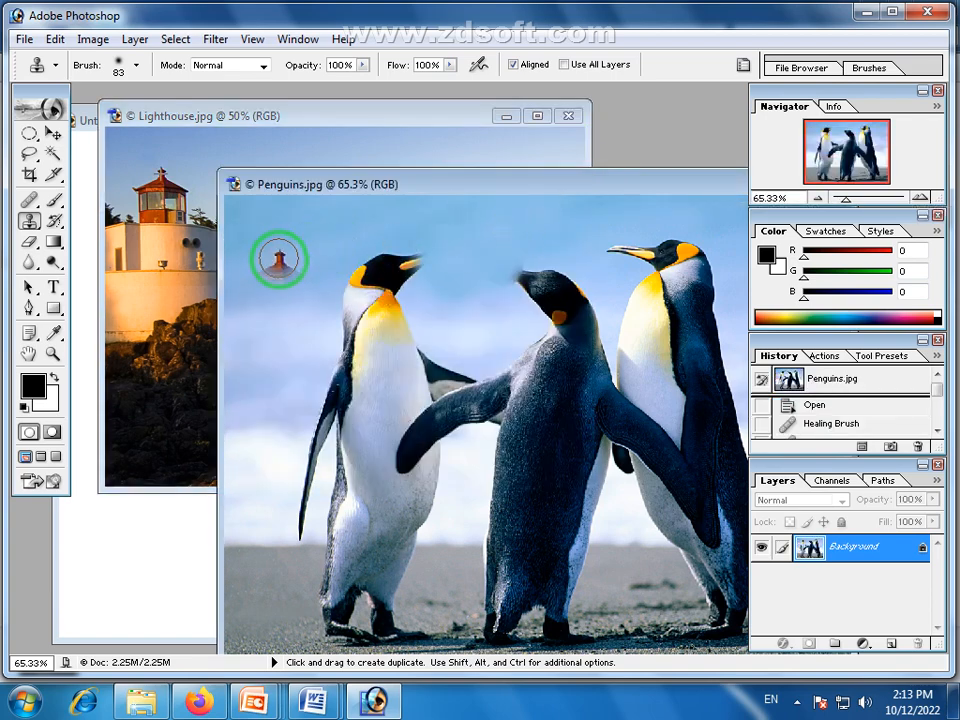
mouse_move(279, 259)
left_mouse_down()
mouse_move(263, 256)
mouse_move(282, 268)
left_mouse_up()
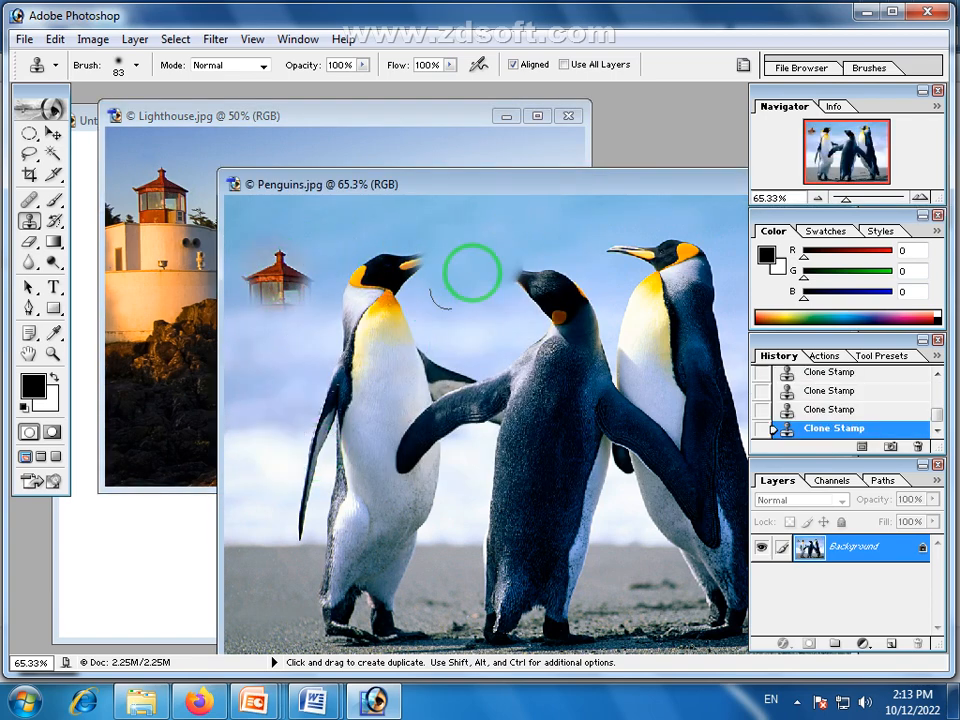
Clone more of the Lighthouse.jpg source into the background beside the right penguin.
left_click_drag(593, 199, 448, 184)
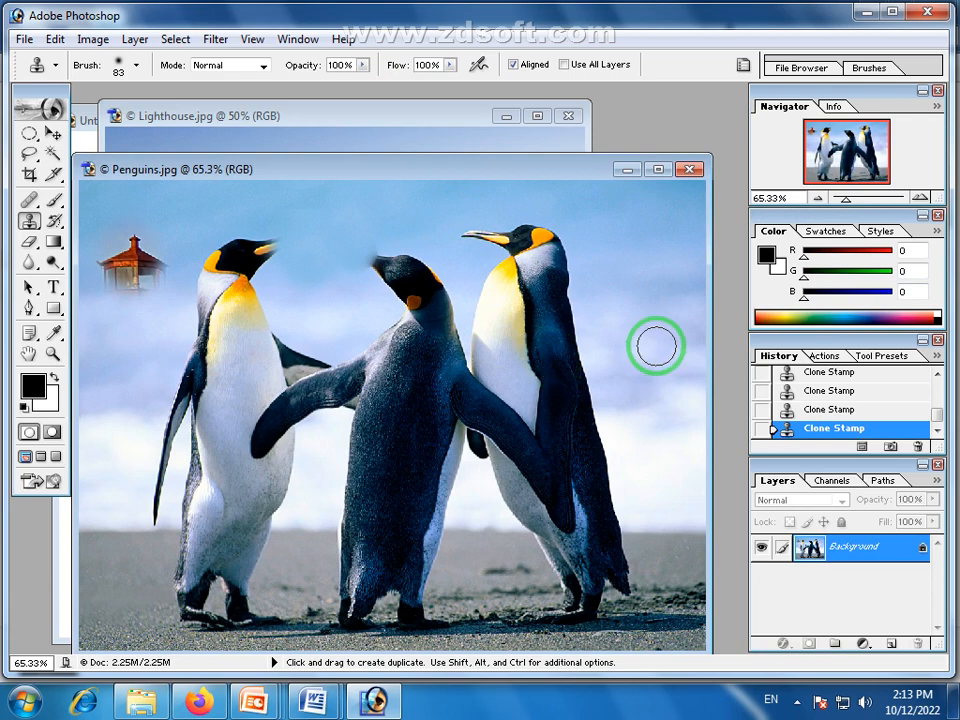
mouse_move(639, 360)
left_mouse_down()
mouse_move(677, 364)
mouse_move(643, 321)
mouse_move(674, 457)
left_mouse_up()
left_click_drag(506, 169, 590, 163)
Uncover Lighthouse.jpg to compare its source area with the cloned patches, and bring Penguins.jpg back over it.
left_click_drag(258, 172, 278, 350)
left_click(166, 218, "alt")
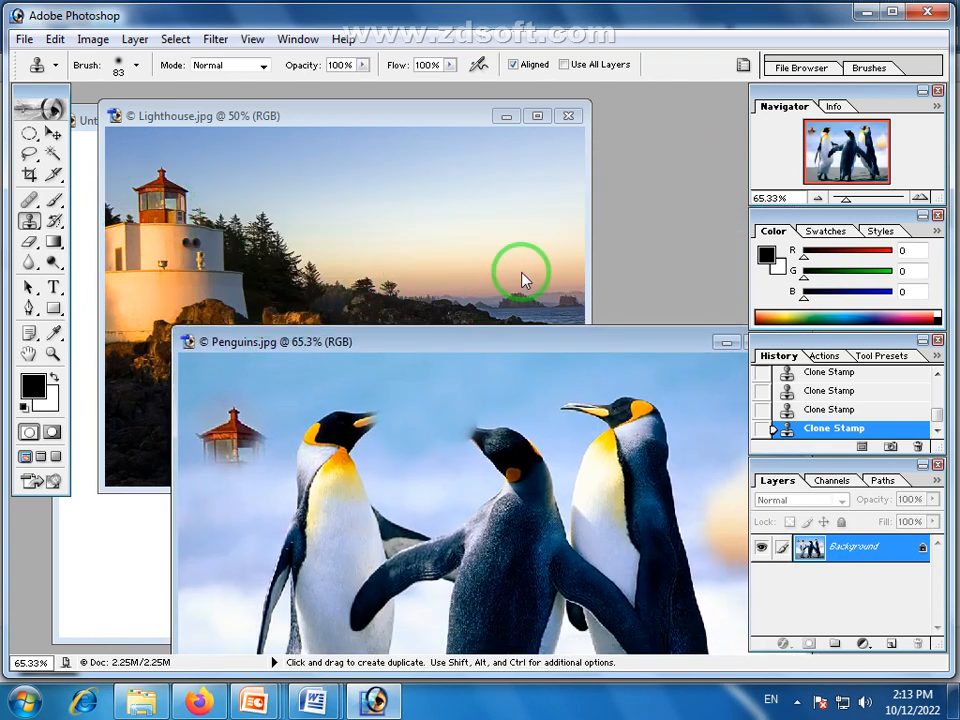
left_click_drag(579, 343, 503, 328)
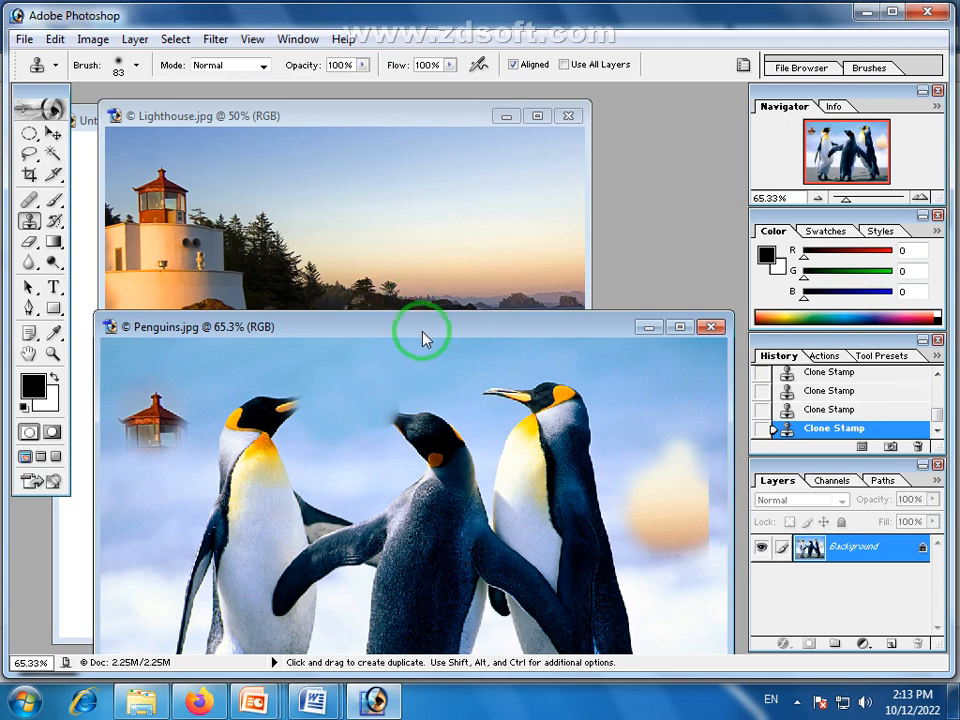
left_click_drag(422, 332, 426, 152)
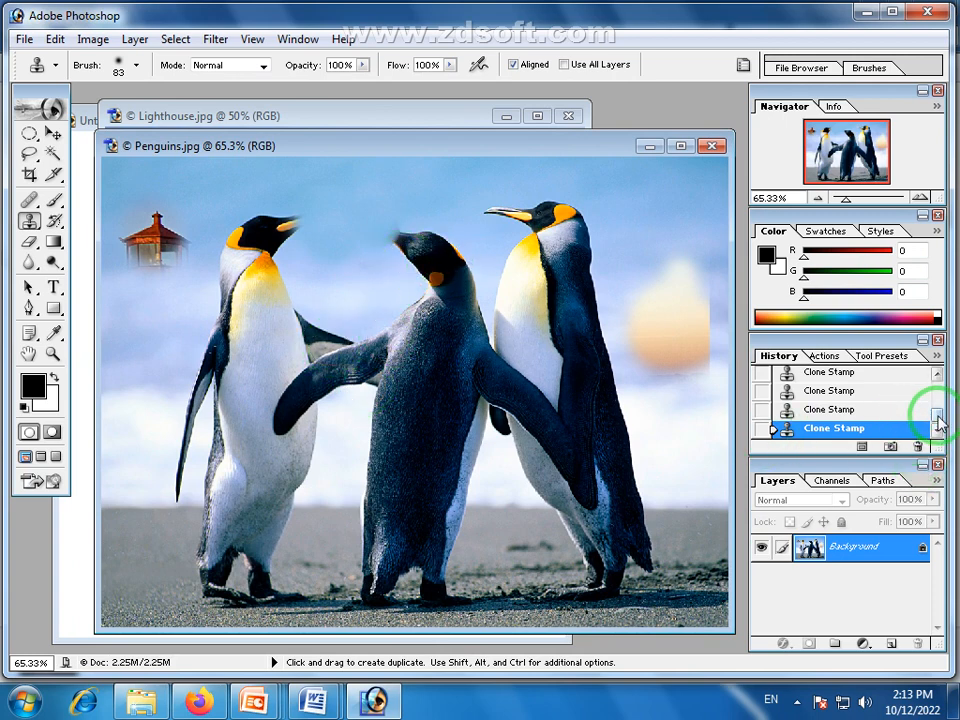
mouse_move(940, 422)
left_mouse_down()
mouse_move(938, 386)
mouse_move(938, 422)
left_mouse_up()
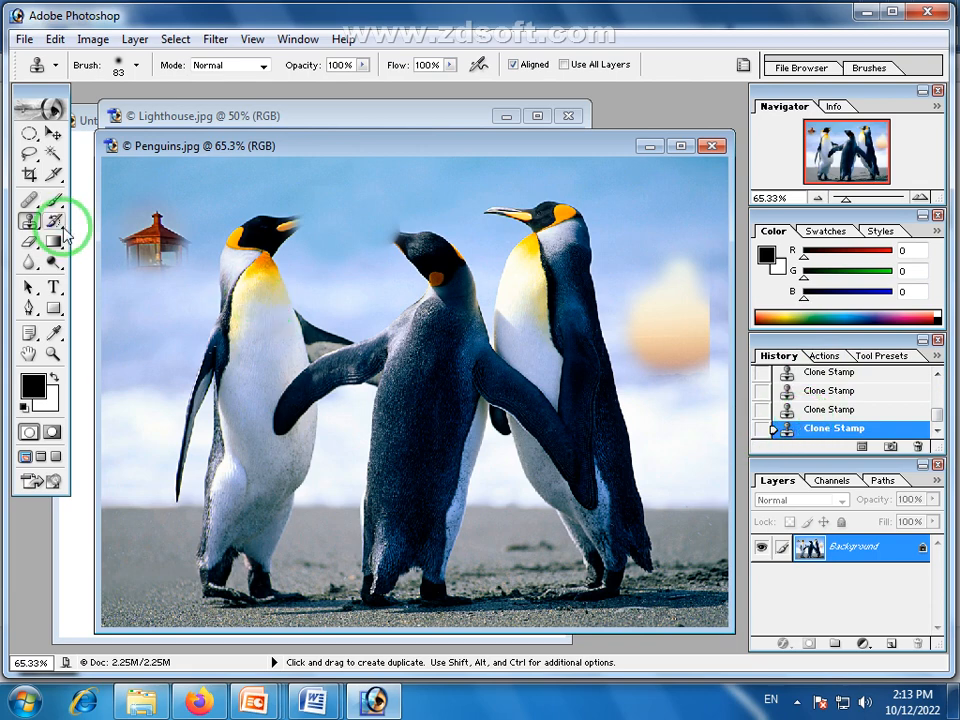
Set the History Brush diameter to 75 px and paint away the cloned patch beside the right penguin.
mouse_move(55, 220)
left_mouse_down()
mouse_move(137, 248)
mouse_move(155, 224)
left_mouse_up()
left_click(137, 79)
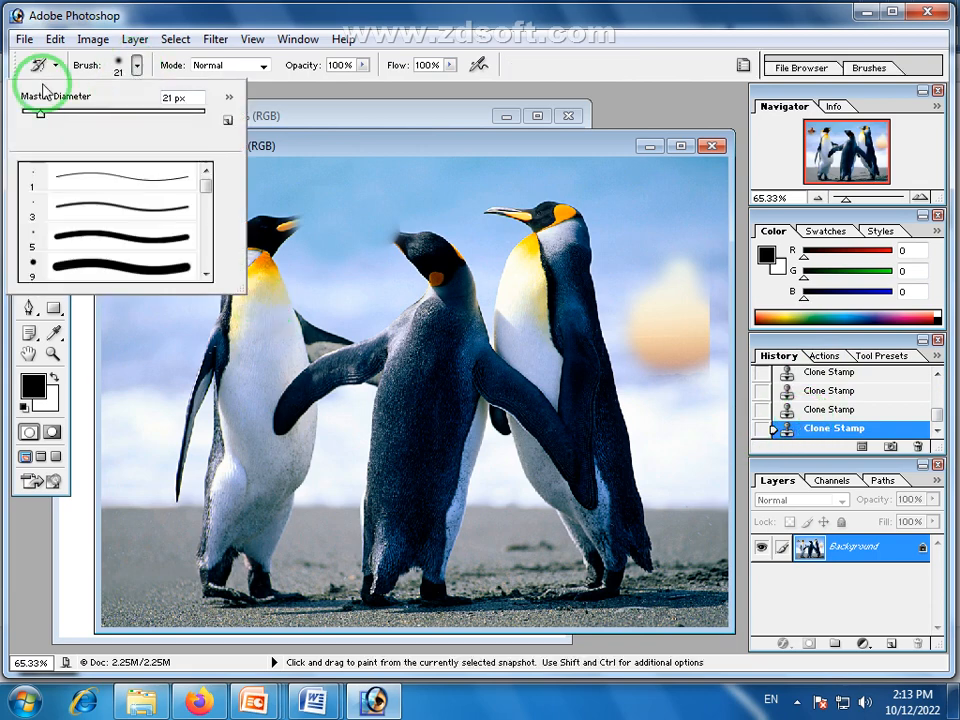
left_click_drag(36, 112, 91, 117)
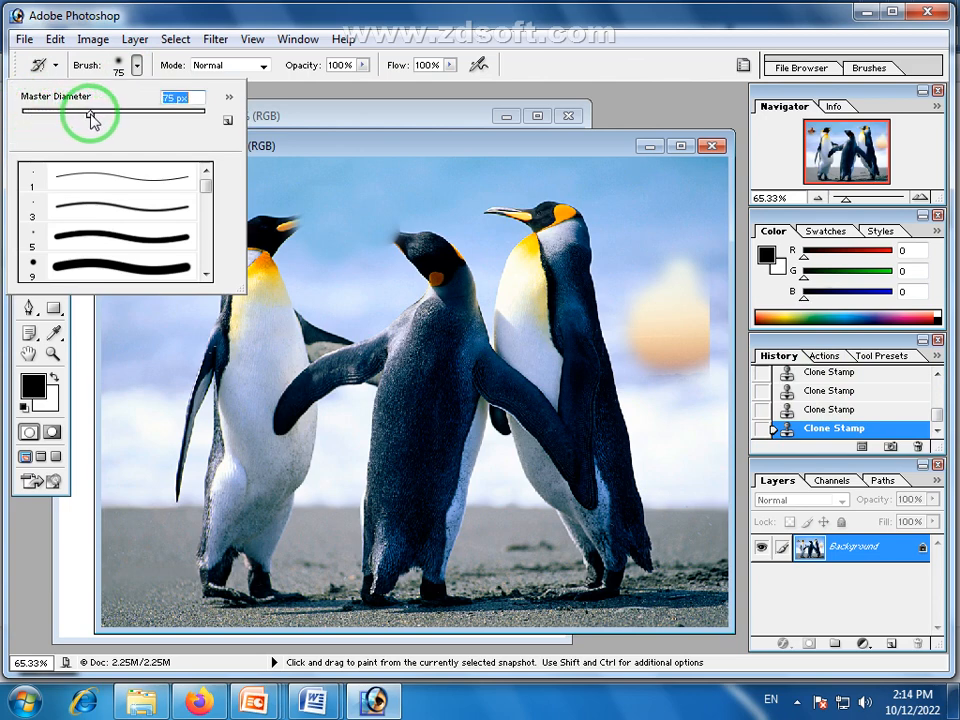
left_click(377, 150)
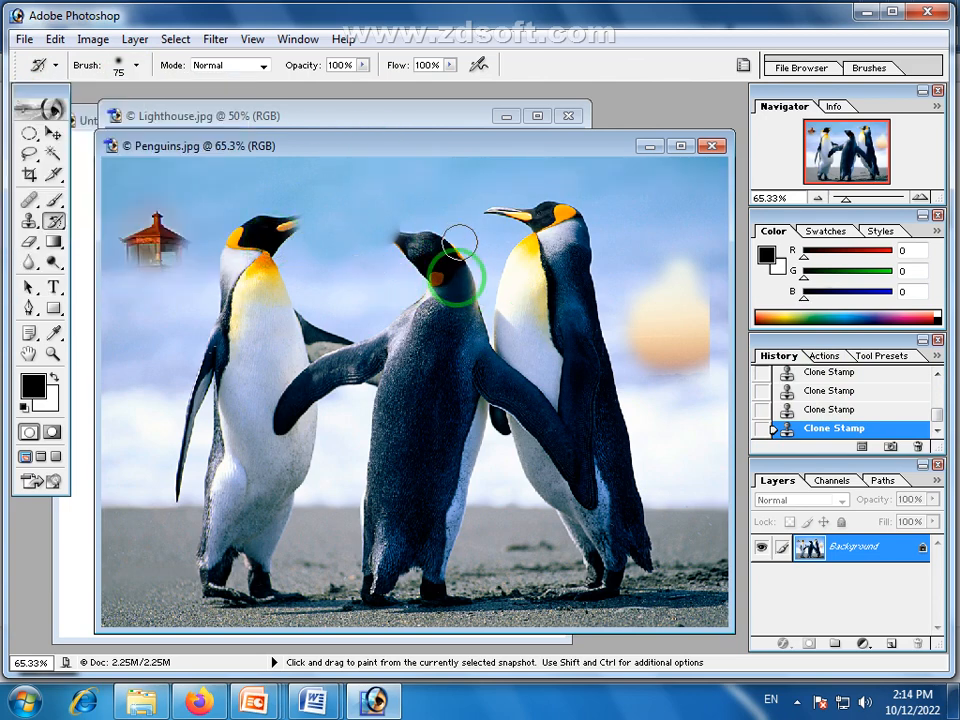
left_click_drag(491, 146, 495, 152)
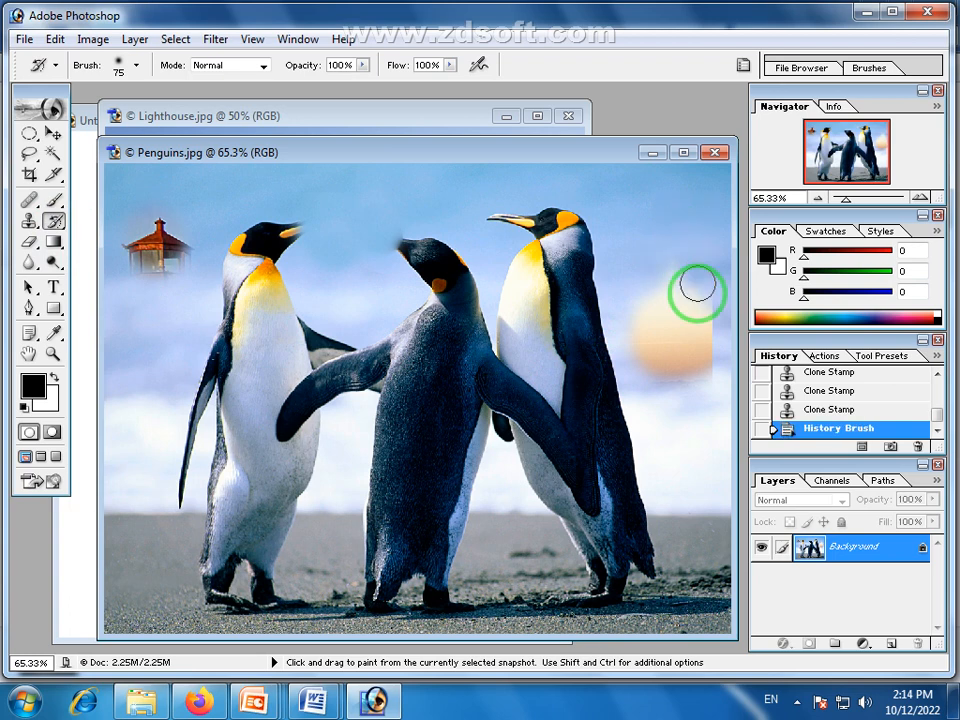
mouse_move(696, 294)
left_mouse_down()
mouse_move(695, 388)
mouse_move(702, 262)
mouse_move(700, 351)
mouse_move(685, 390)
mouse_move(679, 279)
mouse_move(667, 394)
mouse_move(641, 316)
mouse_move(640, 261)
mouse_move(608, 399)
mouse_move(615, 229)
mouse_move(537, 210)
mouse_move(641, 263)
left_mouse_up()
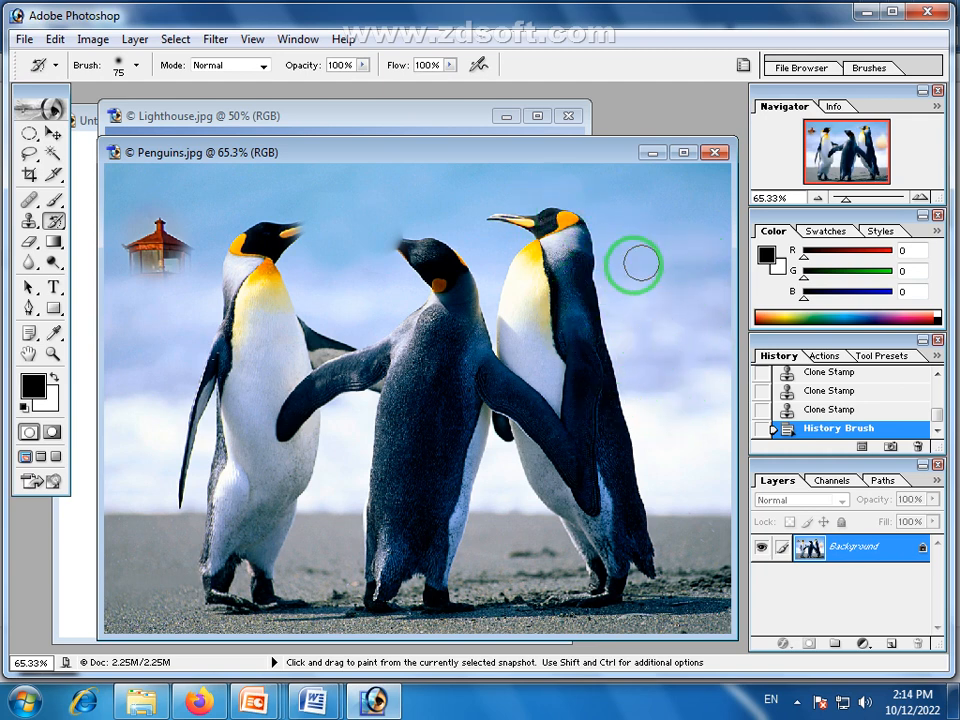
Restore the left and middle penguins' beaks and remove the cloned lighthouse roof with the History Brush.
mouse_move(537, 208)
left_mouse_down()
mouse_move(489, 282)
mouse_move(446, 260)
mouse_move(358, 240)
mouse_move(426, 257)
mouse_move(361, 228)
mouse_move(443, 259)
mouse_move(411, 258)
mouse_move(299, 291)
mouse_move(284, 267)
mouse_move(282, 258)
mouse_move(365, 215)
mouse_move(280, 233)
mouse_move(285, 222)
mouse_move(409, 206)
mouse_move(337, 211)
mouse_move(280, 266)
mouse_move(294, 238)
mouse_move(371, 207)
mouse_move(260, 258)
mouse_move(208, 308)
mouse_move(131, 292)
mouse_move(172, 242)
mouse_move(164, 283)
left_mouse_up()
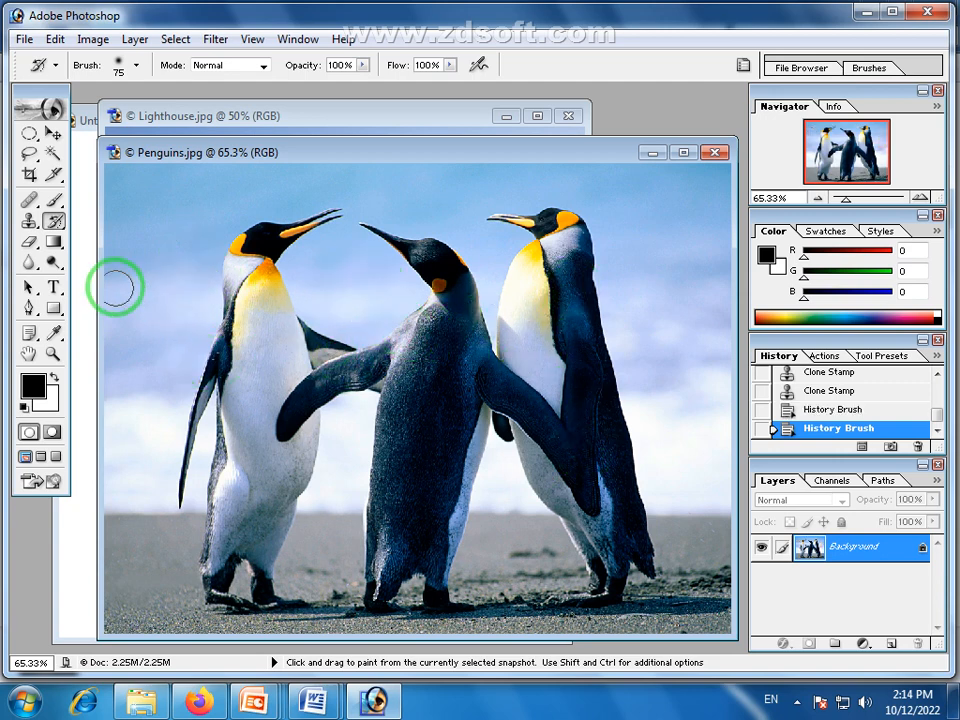
left_click_drag(355, 228, 337, 257)
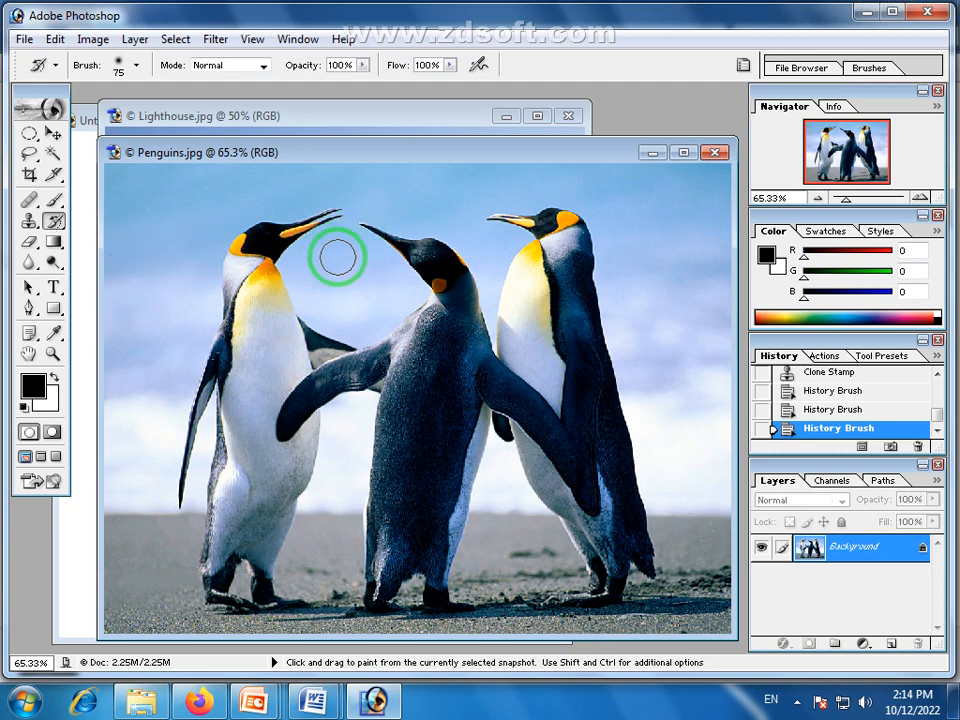
mouse_move(61, 227)
left_mouse_down()
mouse_move(150, 246)
mouse_move(150, 230)
left_mouse_up()
left_click(373, 157)
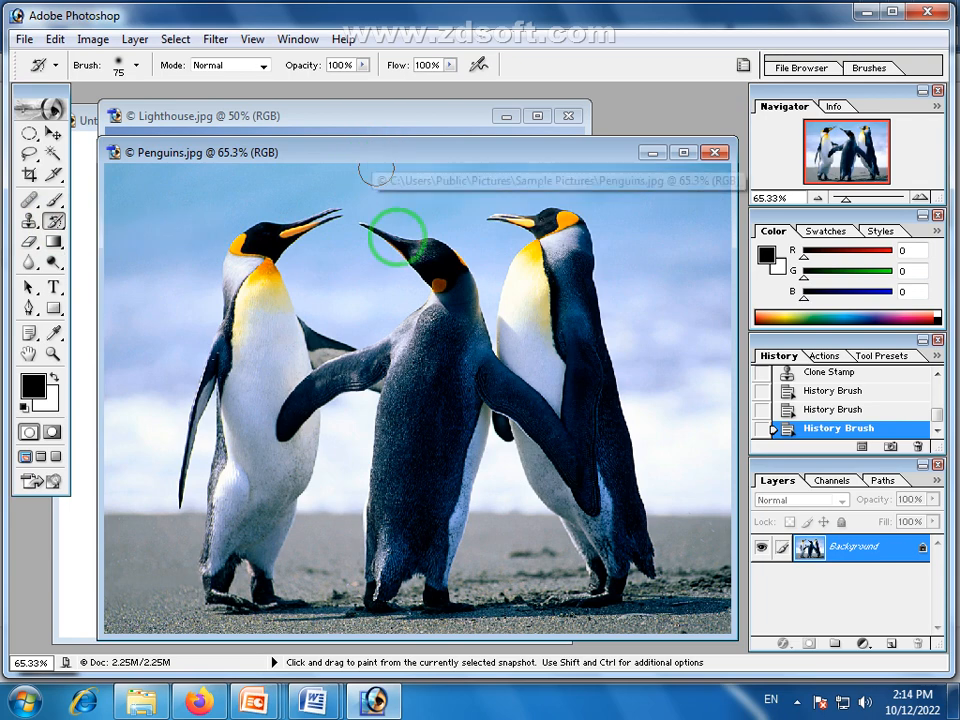
With the Clone Stamp, sample the left penguin's head in Penguins.jpg and clone it into the sky of Lighthouse.jpg.
left_click_drag(410, 157, 560, 168)
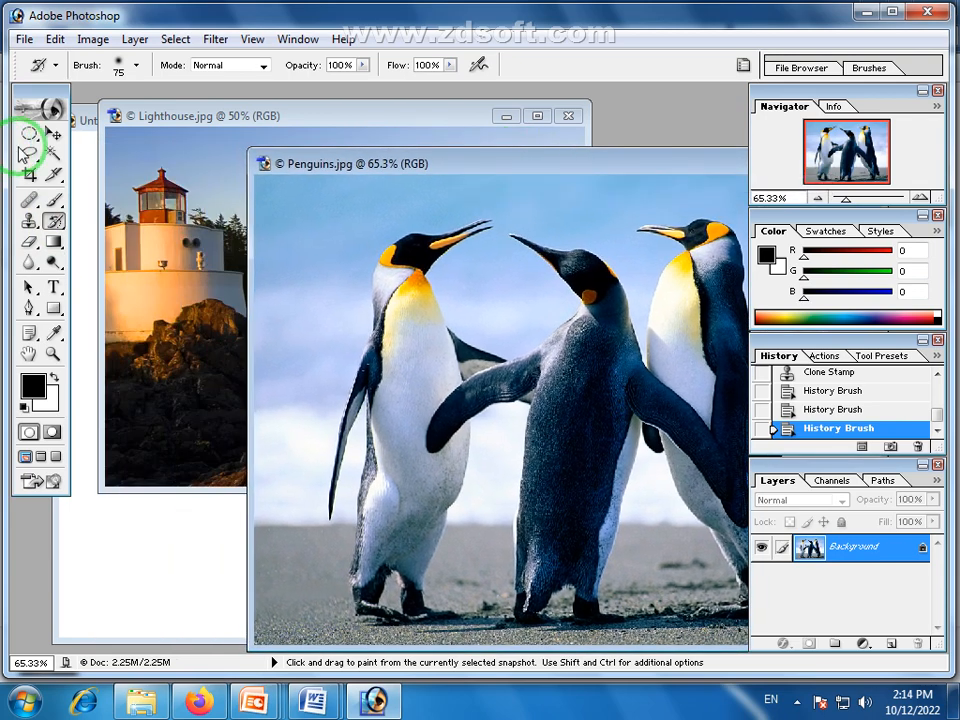
left_click(31, 226)
key("alt")
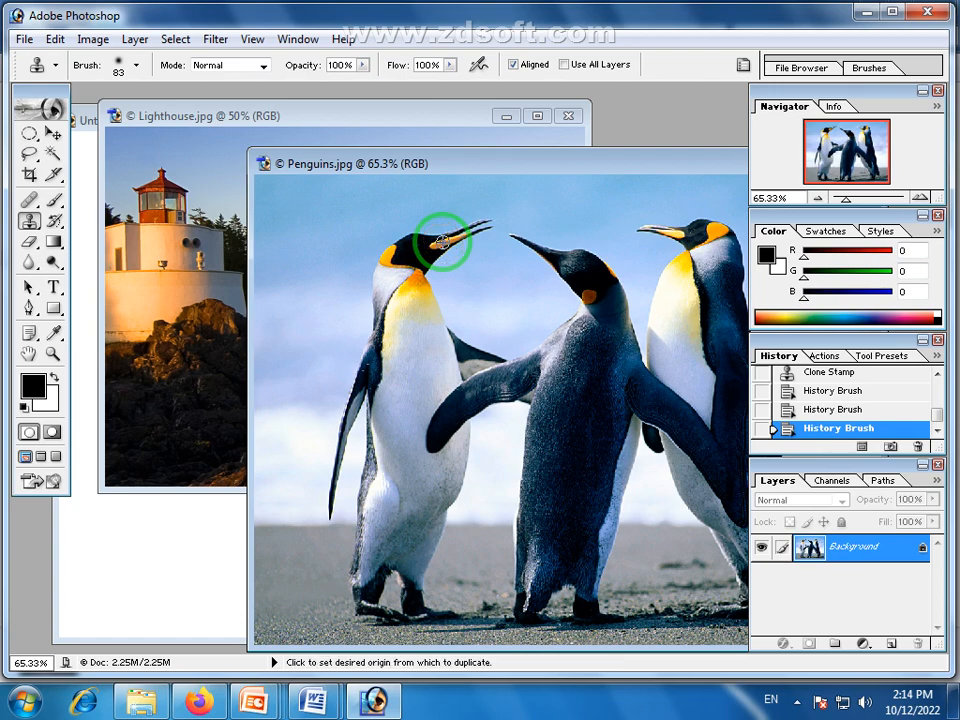
left_click(422, 253, "alt")
left_click(415, 122)
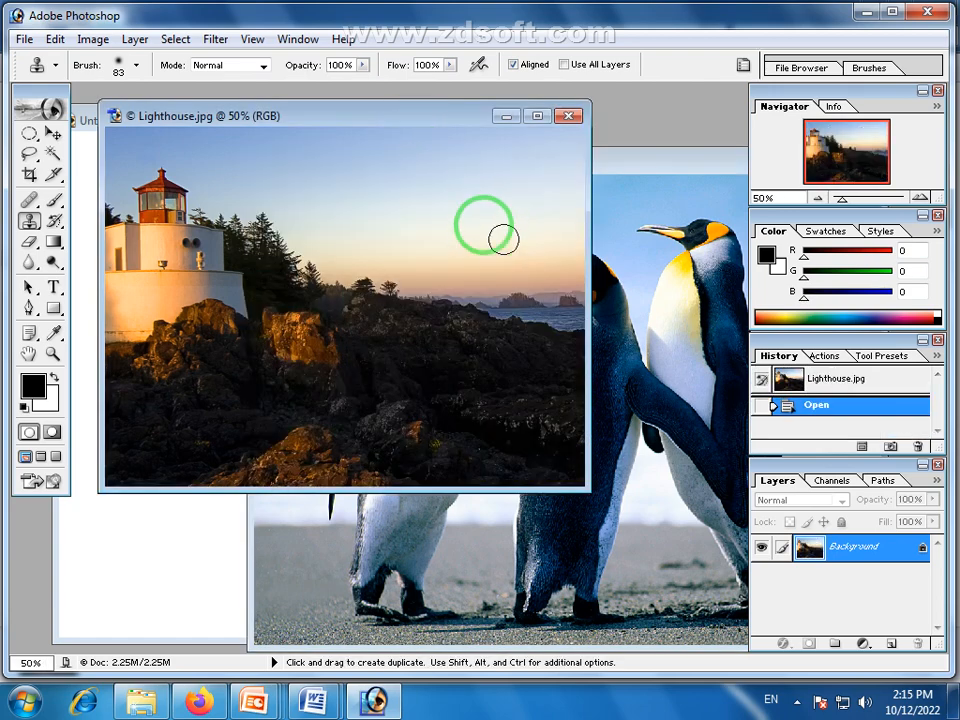
mouse_move(450, 182)
left_mouse_down()
mouse_move(510, 168)
mouse_move(427, 205)
mouse_move(429, 231)
mouse_move(438, 178)
mouse_move(496, 217)
mouse_move(437, 246)
mouse_move(493, 205)
mouse_move(440, 186)
mouse_move(417, 190)
mouse_move(530, 168)
mouse_move(429, 170)
mouse_move(448, 212)
left_mouse_up()
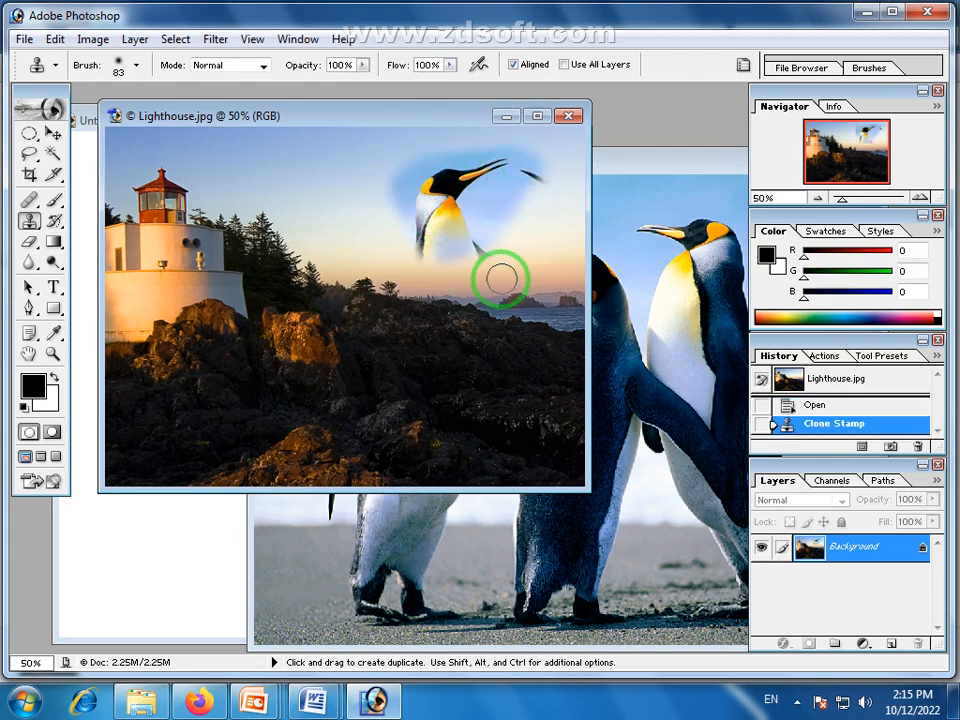
Revert Lighthouse.jpg to its opening history snapshot to discard the cloned penguin.
left_click(643, 163)
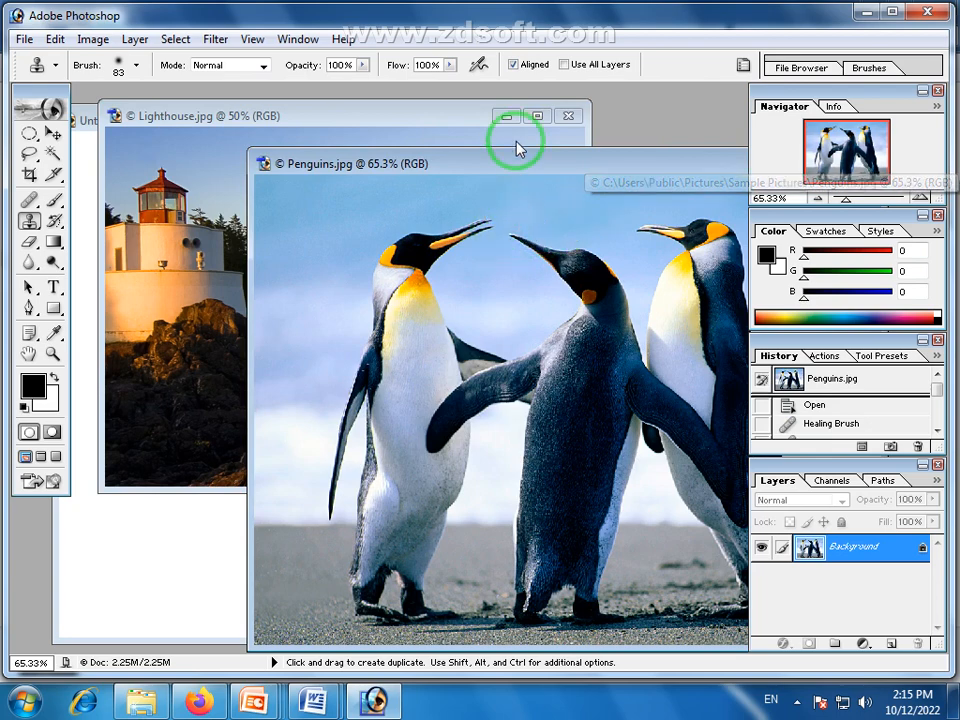
left_click(472, 122)
left_click(808, 376)
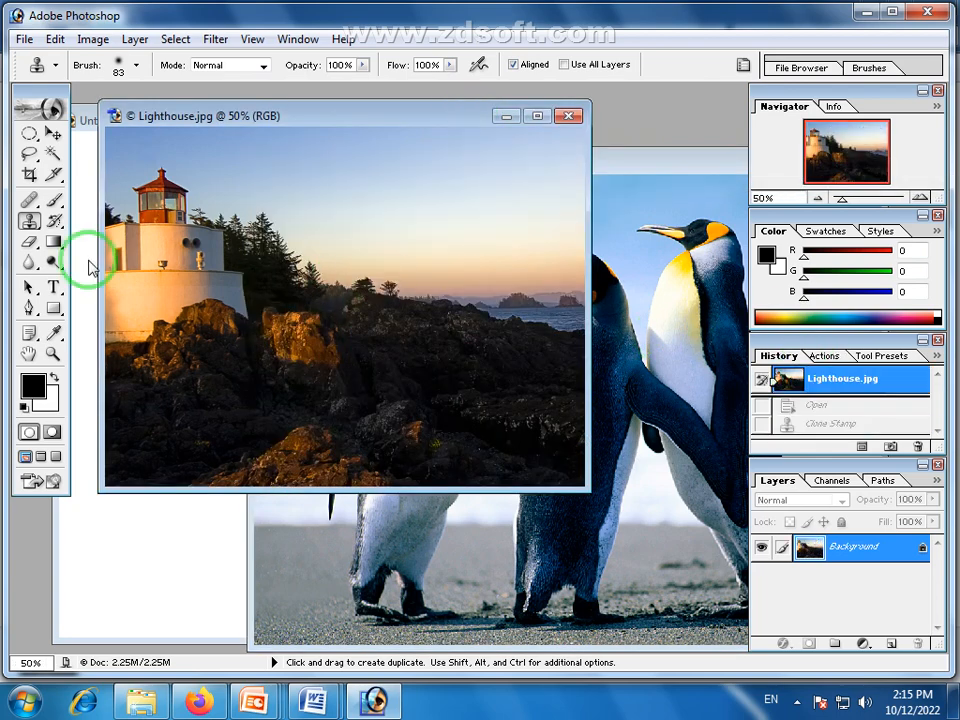
With the Healing Brush, sample the left penguin's head in Penguins.jpg and paint it into the upper-right sky of Lighthouse.jpg.
left_click(30, 200)
left_click(698, 168)
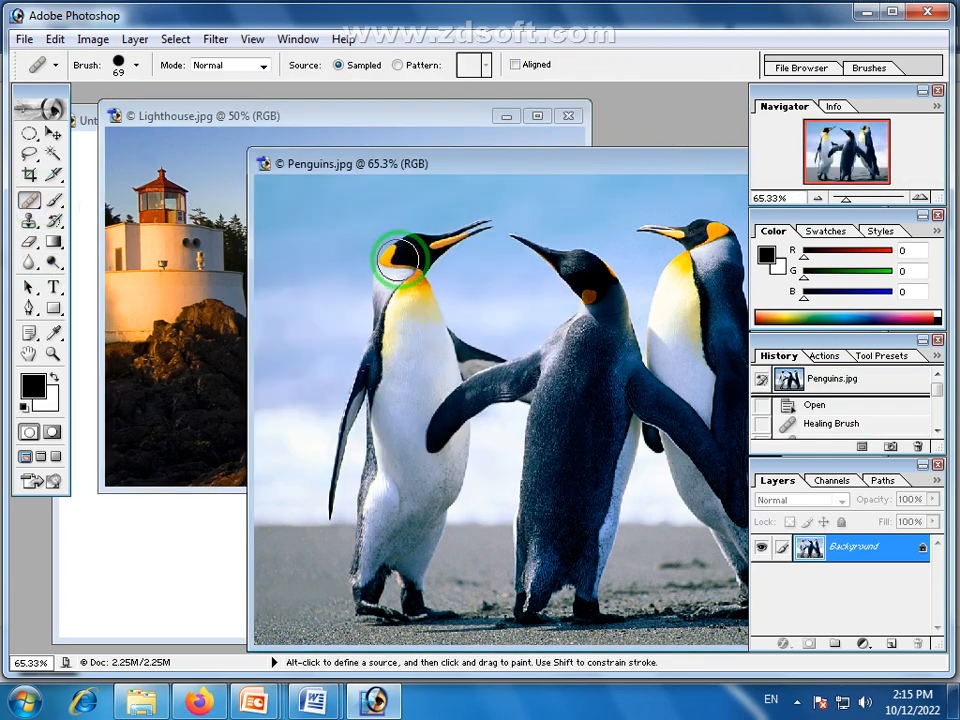
key("alt")
left_click(435, 118)
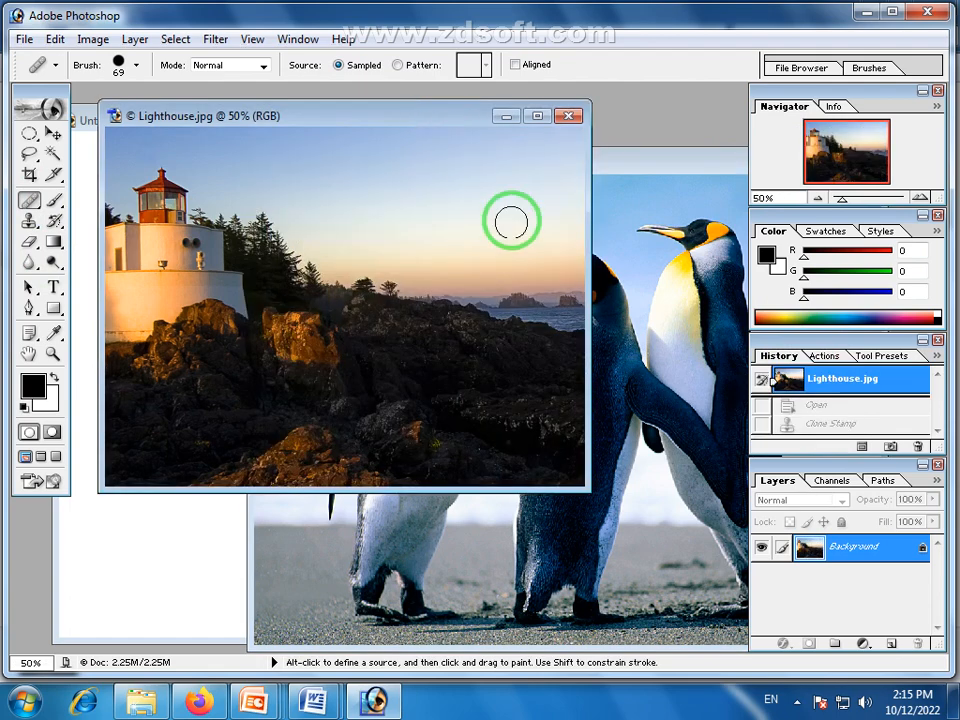
mouse_move(508, 185)
left_mouse_down()
mouse_move(532, 163)
mouse_move(518, 170)
mouse_move(555, 158)
mouse_move(465, 170)
mouse_move(461, 194)
mouse_move(535, 195)
mouse_move(547, 175)
mouse_move(477, 163)
mouse_move(540, 152)
left_mouse_up()
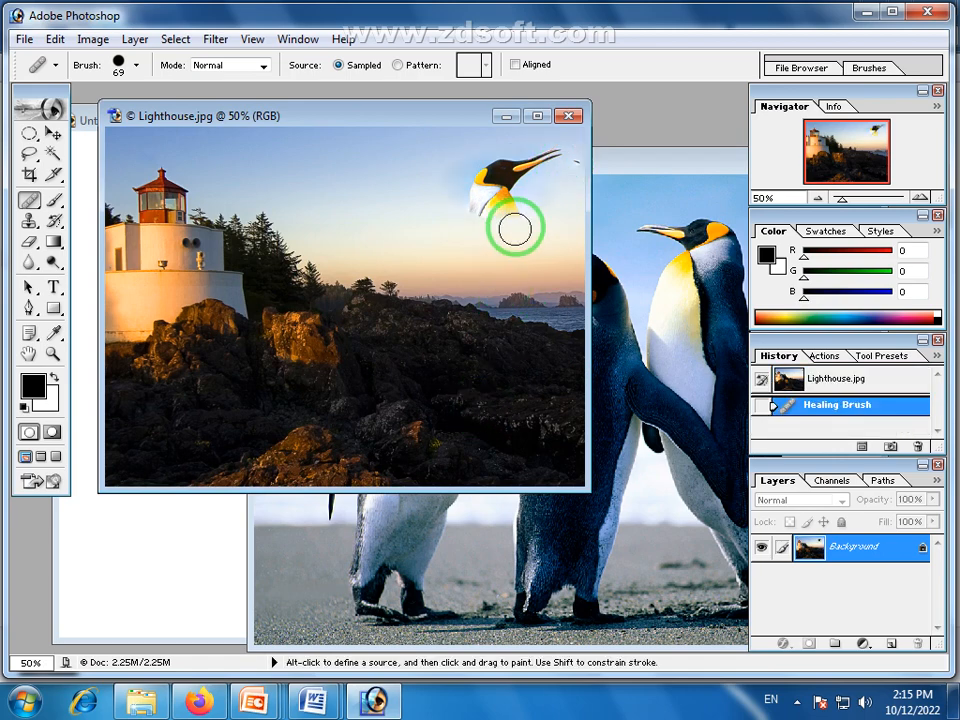
Sample the right penguin's beak in Penguins.jpg and heal the head into the middle of the Lighthouse.jpg sky.
left_click(676, 190)
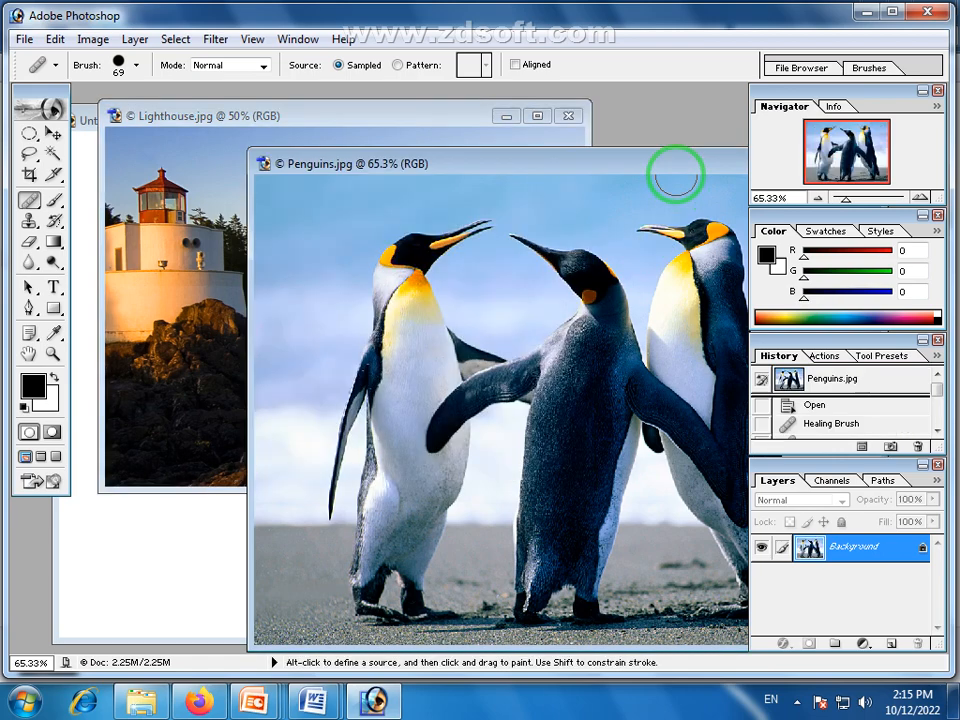
left_click(655, 231, "alt")
left_click(463, 113)
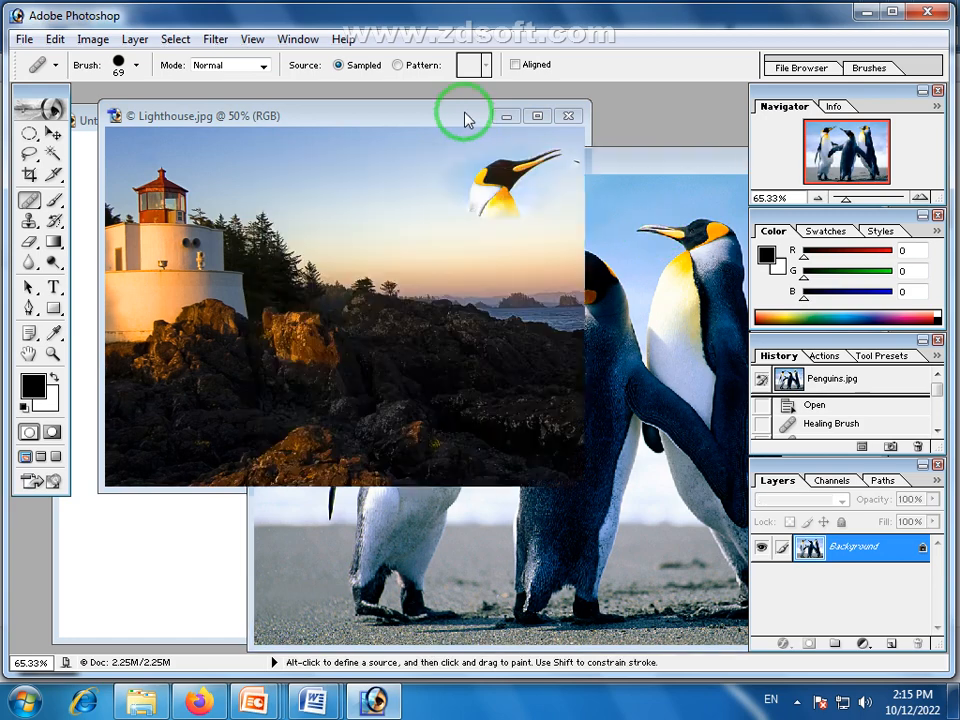
mouse_move(375, 197)
left_mouse_down()
mouse_move(403, 210)
mouse_move(369, 200)
mouse_move(396, 200)
mouse_move(421, 212)
mouse_move(419, 222)
mouse_move(347, 206)
left_mouse_up()
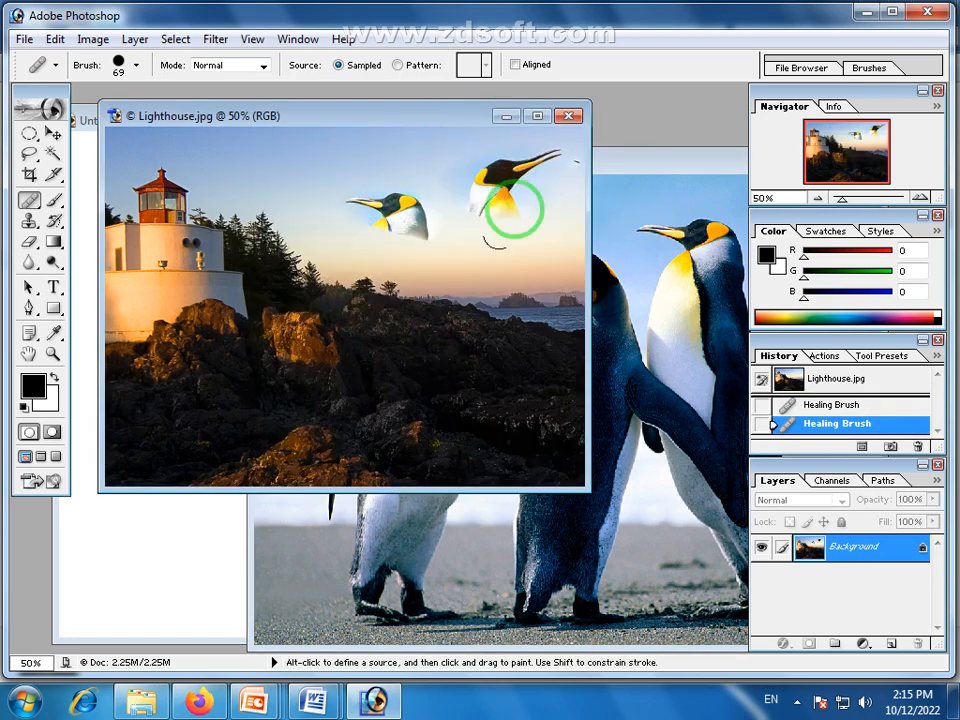
Sample the middle penguin's head in Penguins.jpg and heal it onto the dark rocks of Lighthouse.jpg.
left_click(637, 312)
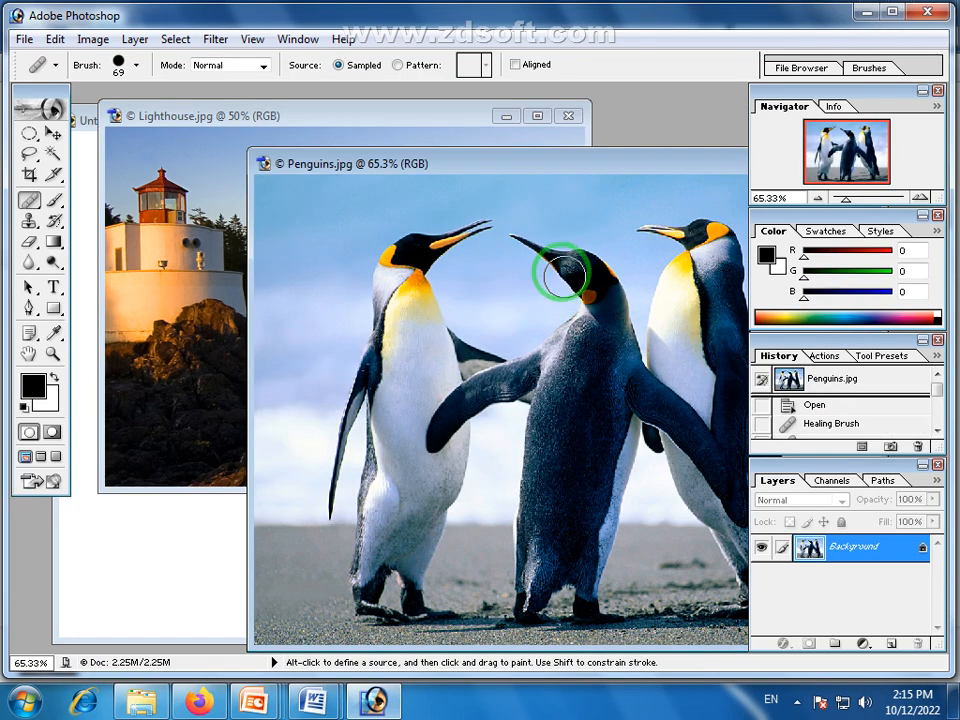
key("alt")
left_click(564, 263, "alt")
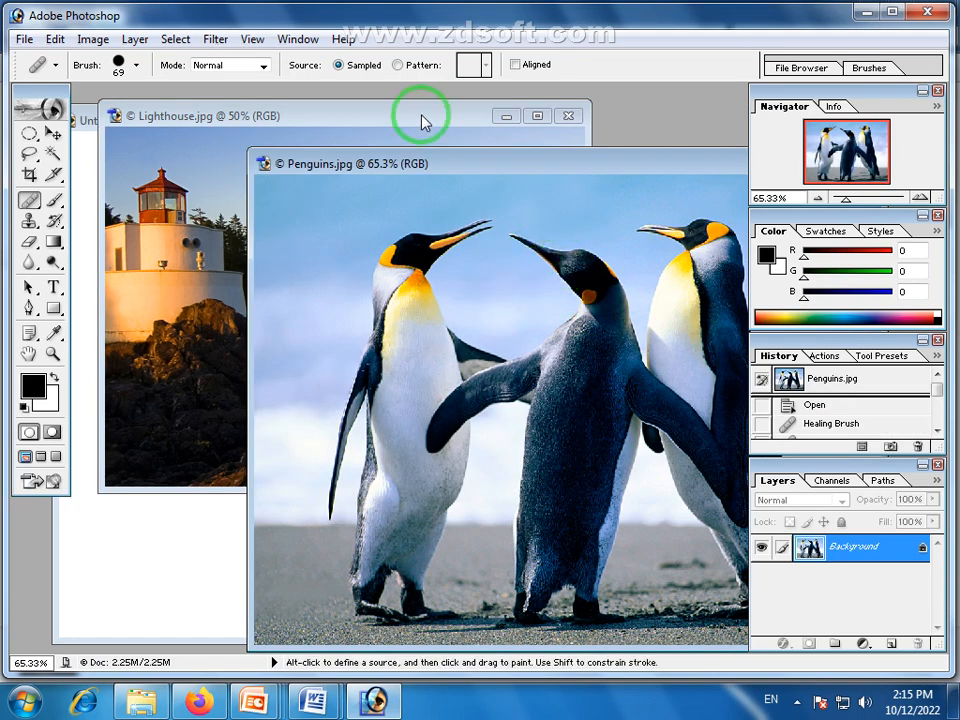
left_click(420, 112)
mouse_move(392, 386)
left_mouse_down()
mouse_move(430, 390)
mouse_move(357, 363)
mouse_move(401, 392)
mouse_move(457, 402)
mouse_move(437, 381)
mouse_move(382, 363)
mouse_move(382, 403)
mouse_move(420, 400)
left_mouse_up()
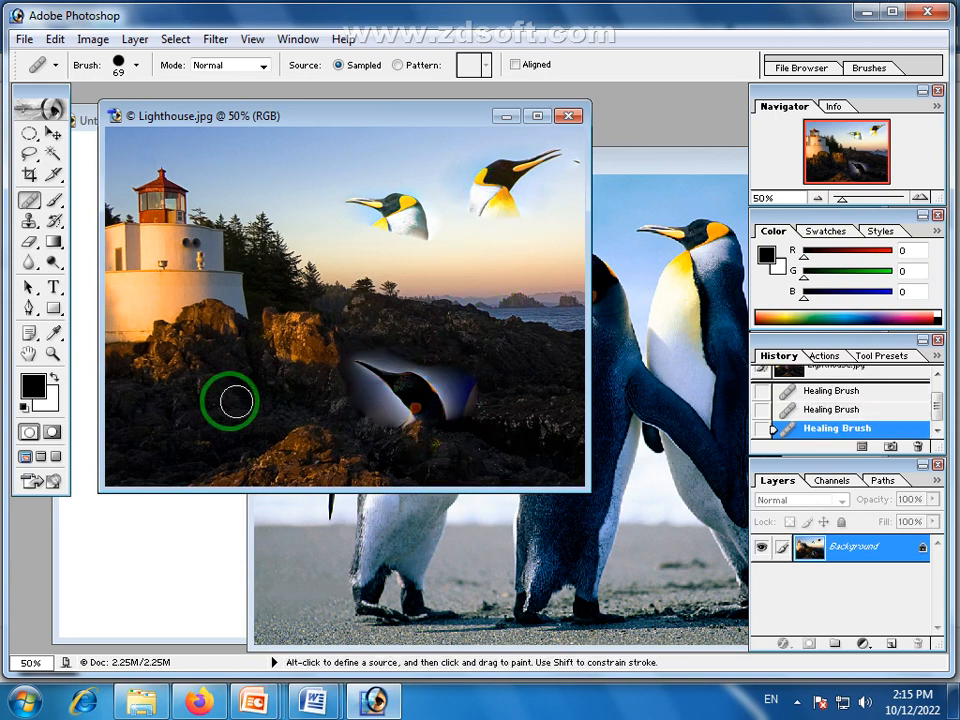
Paint away the three penguin heads in Lighthouse.jpg with the History Brush.
left_click(55, 220)
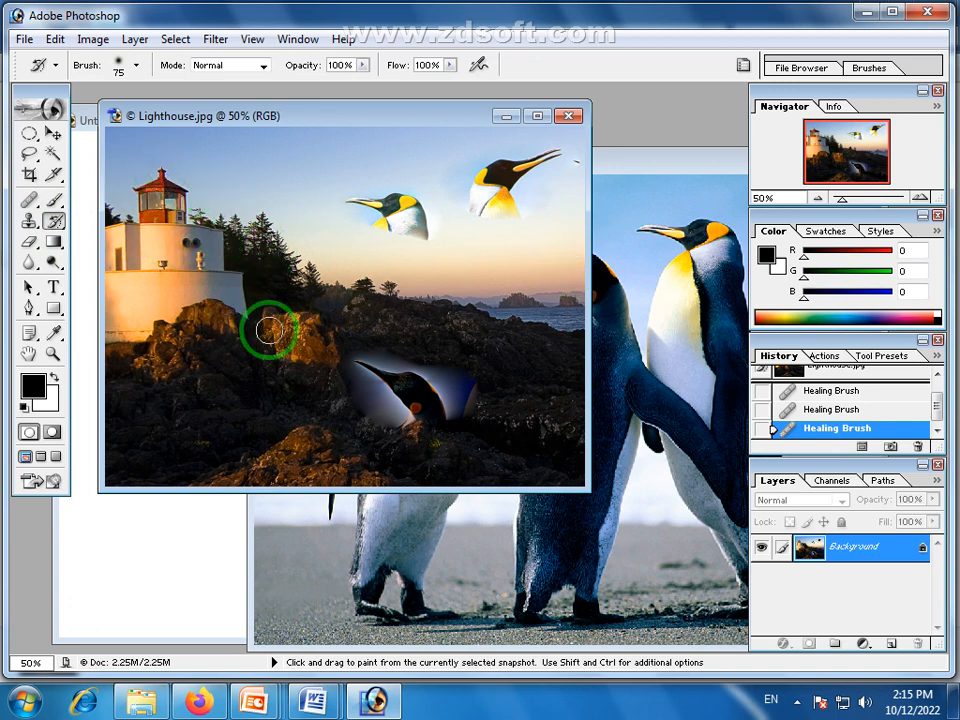
left_click(269, 330)
mouse_move(455, 237)
left_mouse_down()
mouse_move(381, 234)
mouse_move(417, 225)
mouse_move(389, 194)
mouse_move(377, 207)
mouse_move(434, 209)
mouse_move(414, 213)
mouse_move(485, 165)
mouse_move(459, 212)
mouse_move(457, 170)
mouse_move(486, 166)
mouse_move(465, 240)
mouse_move(551, 163)
mouse_move(542, 212)
mouse_move(550, 147)
mouse_move(479, 185)
mouse_move(523, 191)
mouse_move(496, 180)
mouse_move(472, 209)
mouse_move(503, 250)
mouse_move(468, 366)
mouse_move(346, 372)
mouse_move(432, 360)
mouse_move(458, 389)
mouse_move(313, 403)
mouse_move(470, 429)
mouse_move(475, 411)
mouse_move(382, 353)
mouse_move(494, 337)
mouse_move(460, 275)
mouse_move(425, 282)
mouse_move(354, 262)
mouse_move(274, 289)
left_mouse_up()
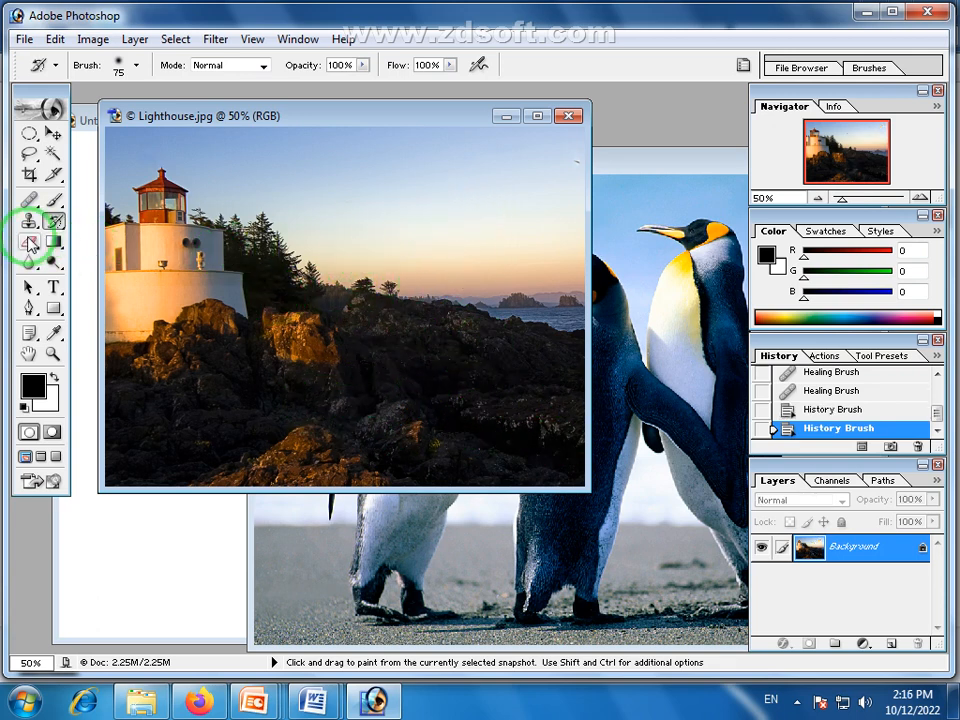
Choose the Art History Brush and set its diameter to 61 px.
left_click(55, 220)
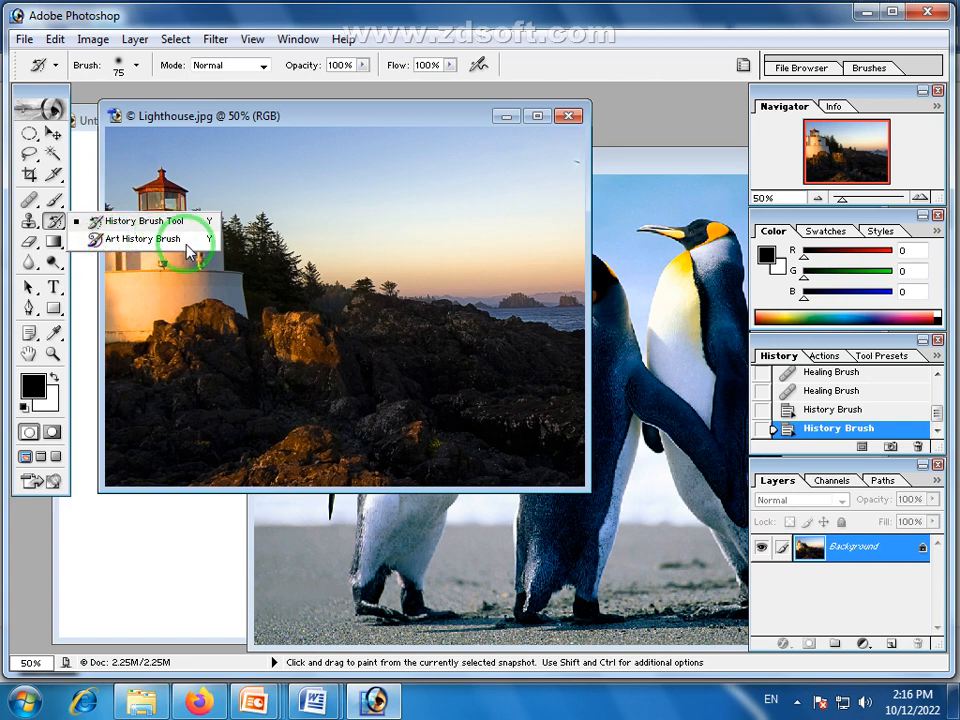
left_click(114, 248)
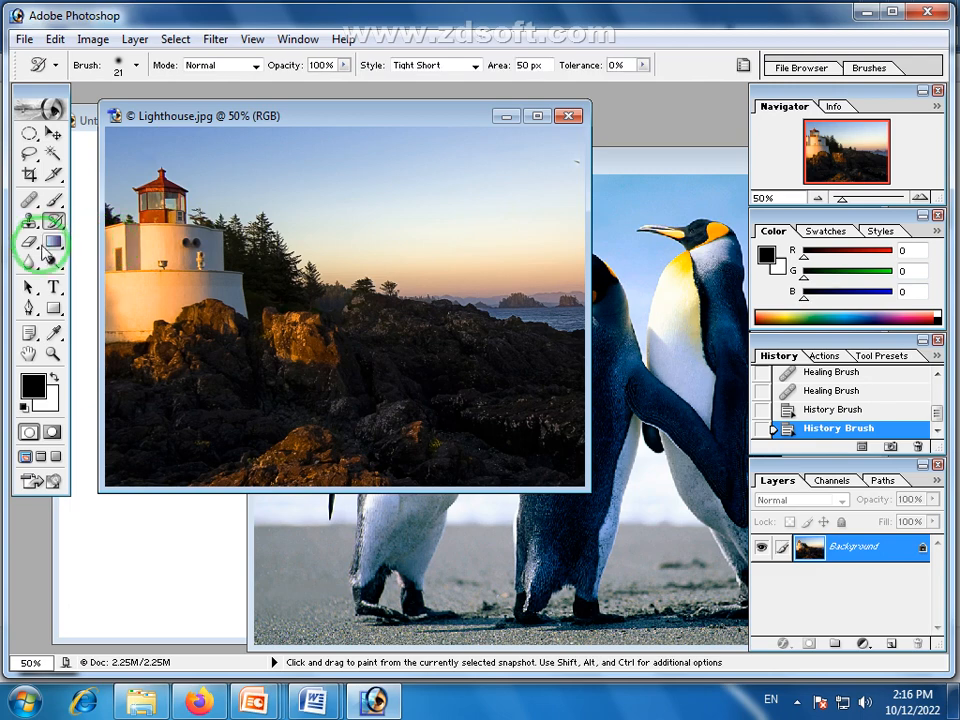
left_click(60, 225)
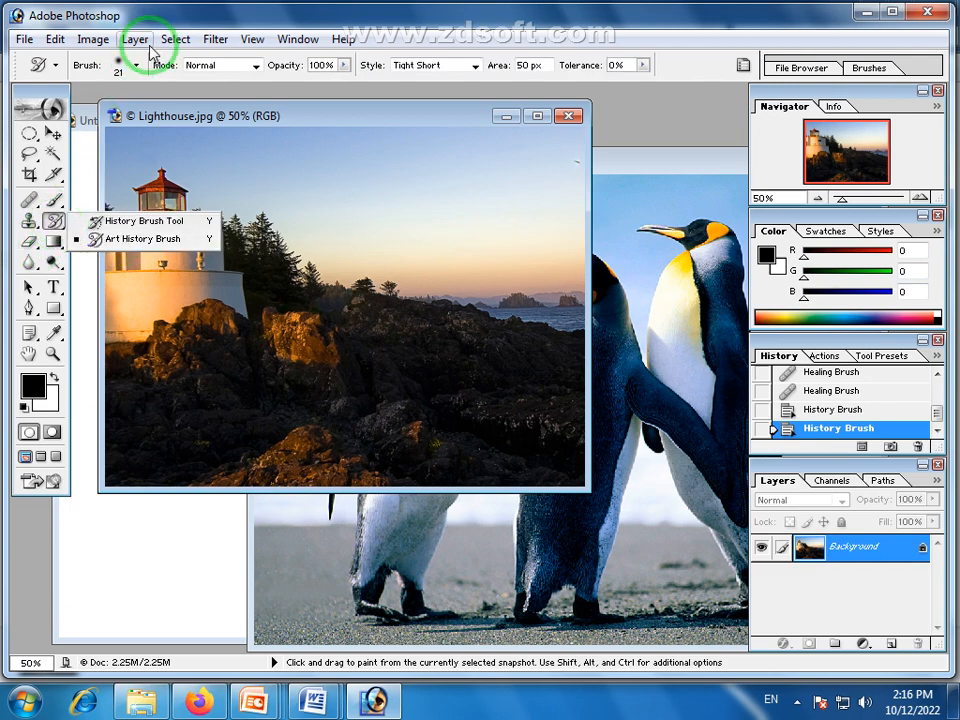
left_click(136, 66)
left_click_drag(43, 113, 81, 117)
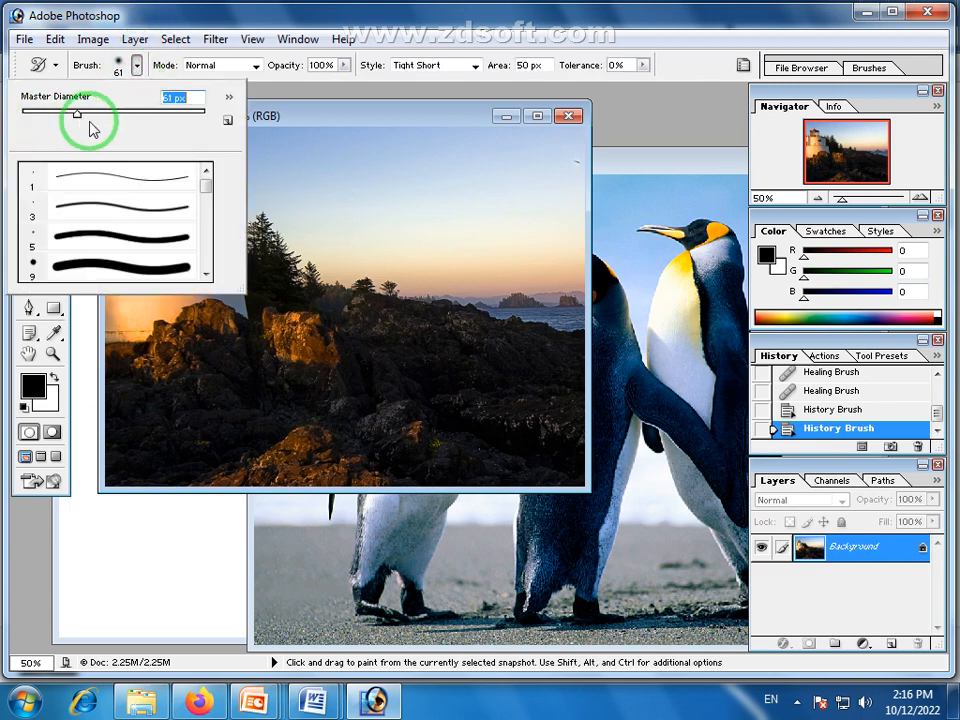
left_click(290, 118)
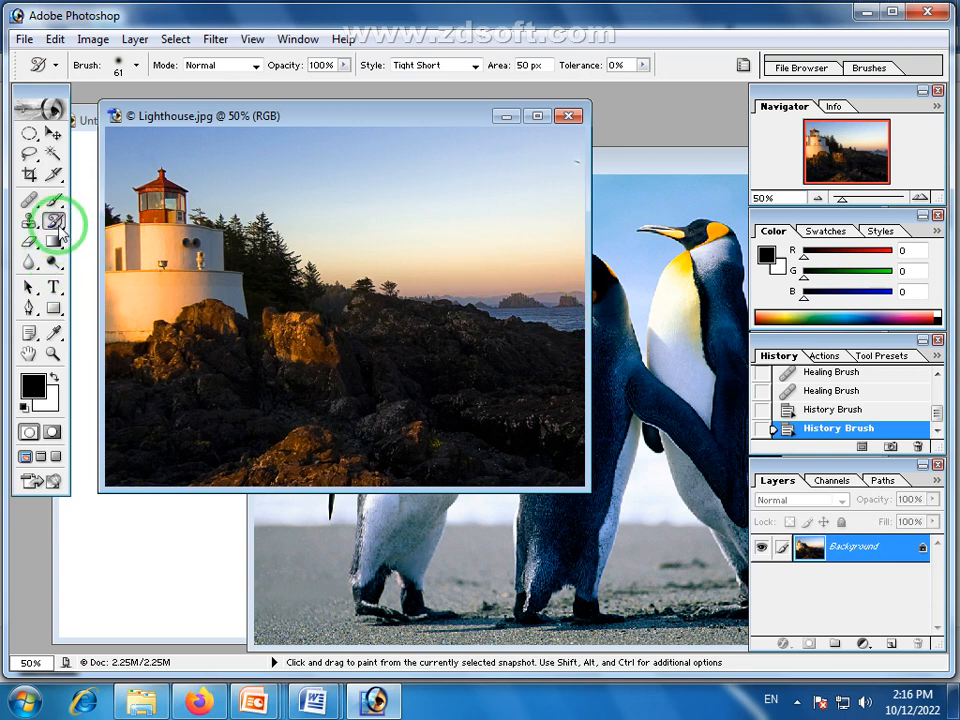
Paint with the Art History Brush over the islands, rocks and sky of Lighthouse.jpg and around the left penguin in Penguins.jpg.
left_click(542, 311)
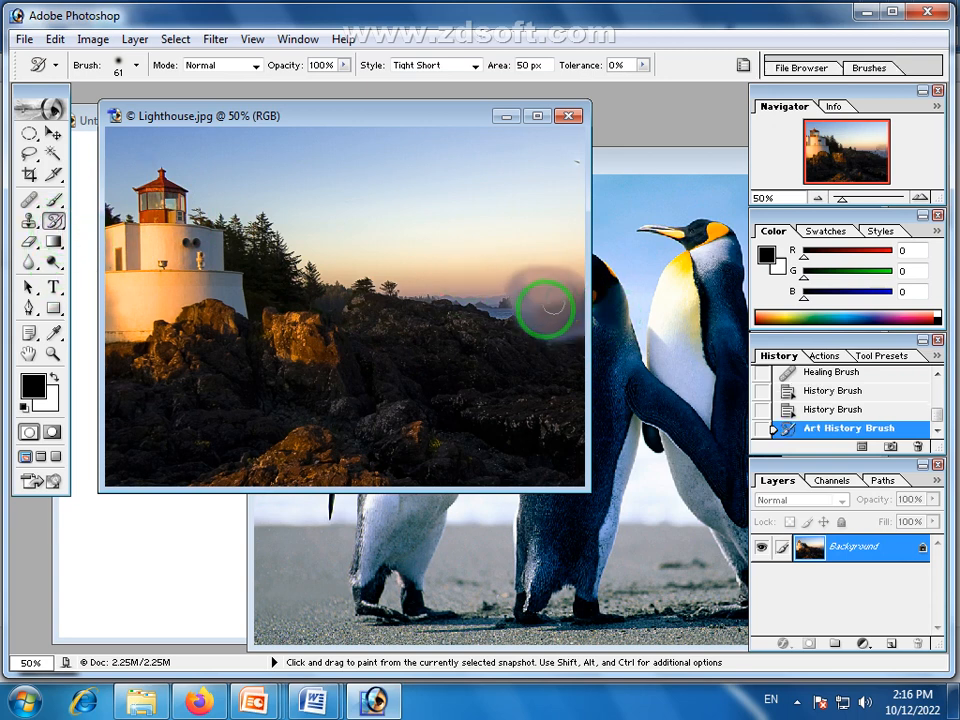
left_click(506, 304)
left_click(446, 306)
left_click(461, 327)
mouse_move(461, 327)
left_mouse_down()
mouse_move(536, 358)
mouse_move(484, 405)
mouse_move(386, 432)
mouse_move(435, 396)
mouse_move(258, 420)
mouse_move(315, 450)
mouse_move(185, 441)
mouse_move(364, 379)
mouse_move(379, 302)
mouse_move(437, 317)
mouse_move(440, 300)
mouse_move(501, 326)
mouse_move(491, 334)
mouse_move(481, 272)
mouse_move(491, 309)
mouse_move(439, 244)
mouse_move(384, 392)
mouse_move(524, 360)
mouse_move(519, 401)
mouse_move(161, 386)
mouse_move(349, 388)
mouse_move(280, 365)
mouse_move(270, 435)
mouse_move(392, 435)
mouse_move(474, 182)
mouse_move(617, 234)
left_mouse_up()
left_click(617, 234)
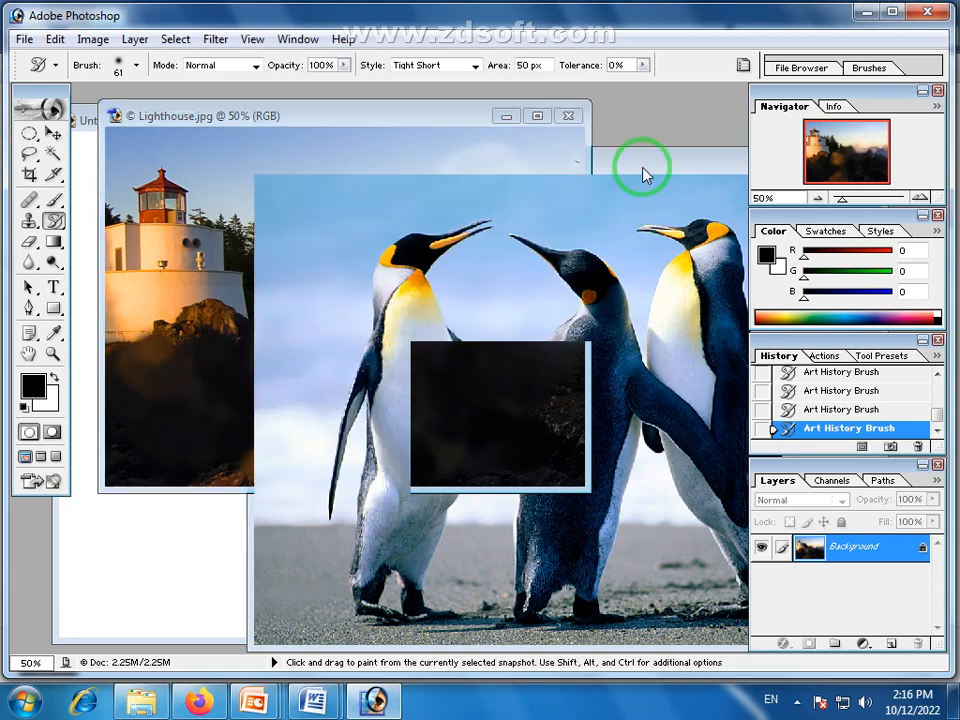
mouse_move(482, 228)
left_mouse_down()
mouse_move(393, 263)
mouse_move(410, 290)
mouse_move(388, 352)
mouse_move(427, 318)
mouse_move(359, 392)
mouse_move(357, 465)
mouse_move(347, 490)
mouse_move(321, 460)
mouse_move(313, 478)
mouse_move(325, 496)
mouse_move(383, 345)
mouse_move(369, 378)
mouse_move(343, 383)
mouse_move(375, 386)
mouse_move(376, 440)
left_mouse_up()
Switch to Windows Explorer and open Prime Computer College (85).JPG from the Diploma Pics folder on Local Disk (E:) in Photoshop.
left_click(141, 700)
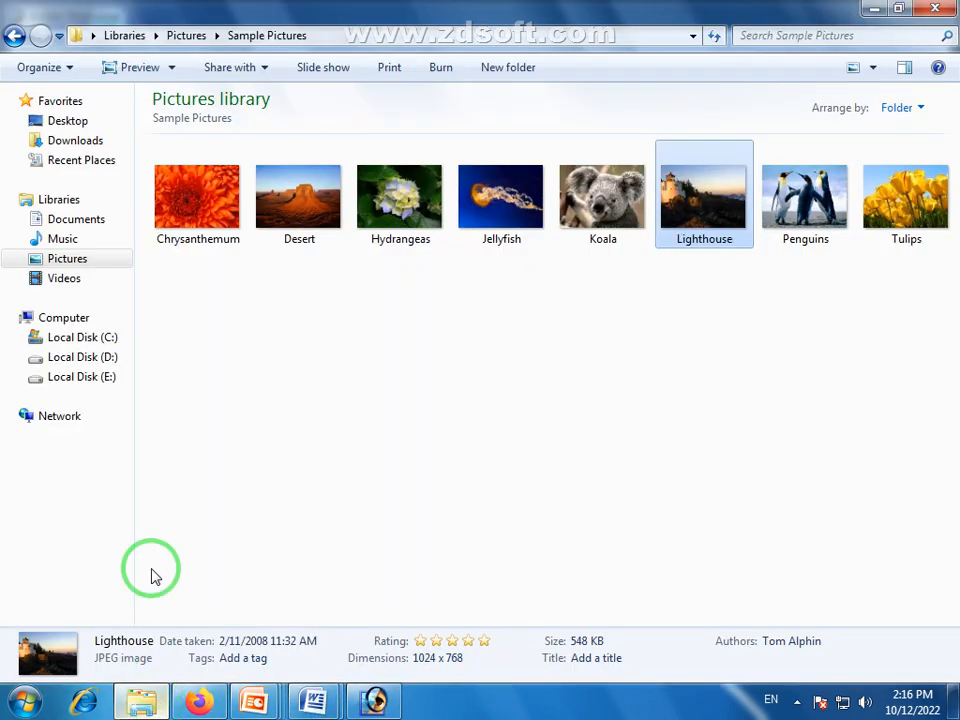
left_click(92, 384)
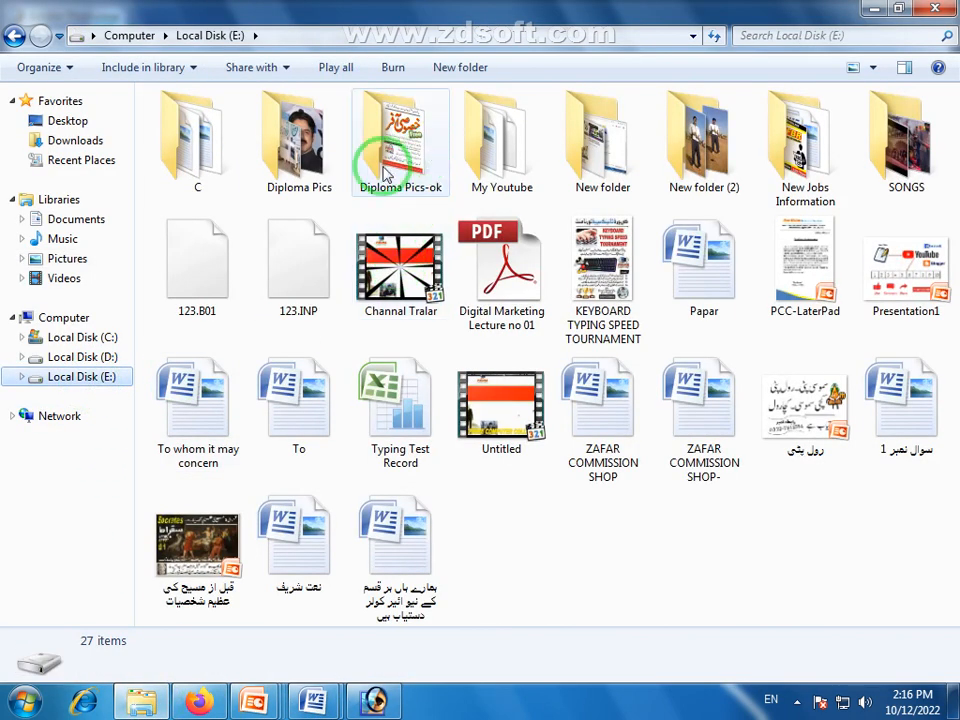
left_click(390, 160)
double_click(308, 155)
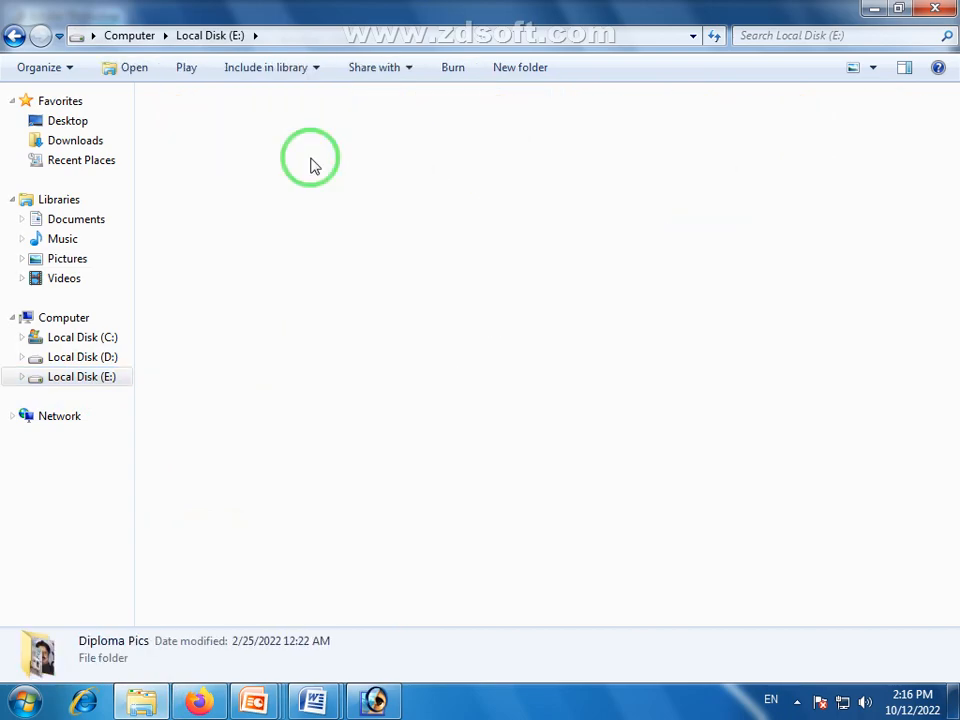
left_click_drag(948, 170, 951, 545)
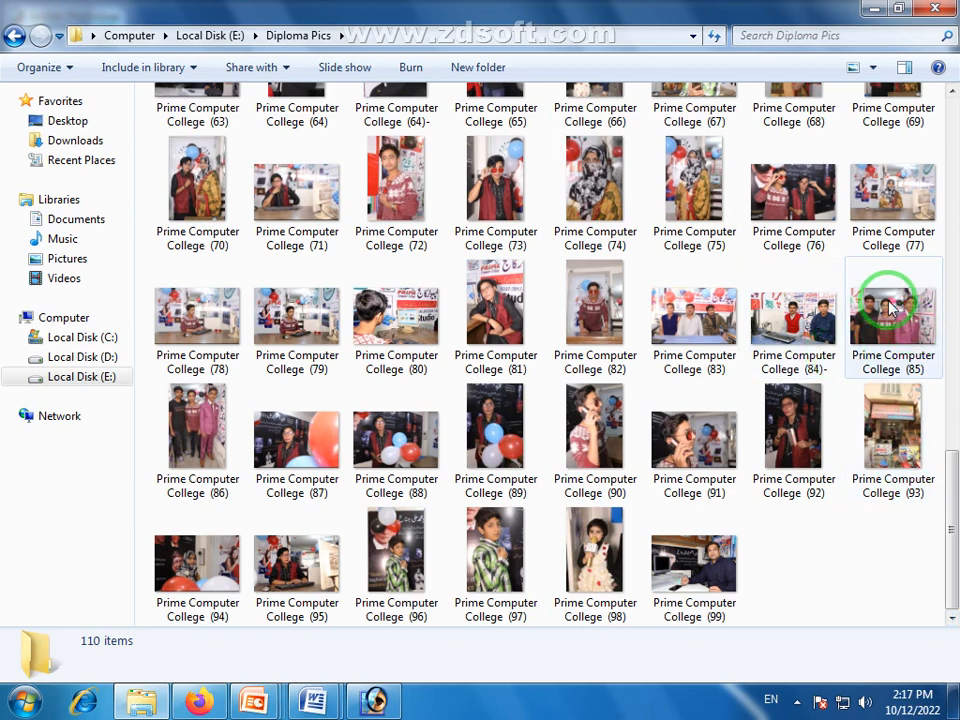
left_click_drag(890, 308, 396, 451)
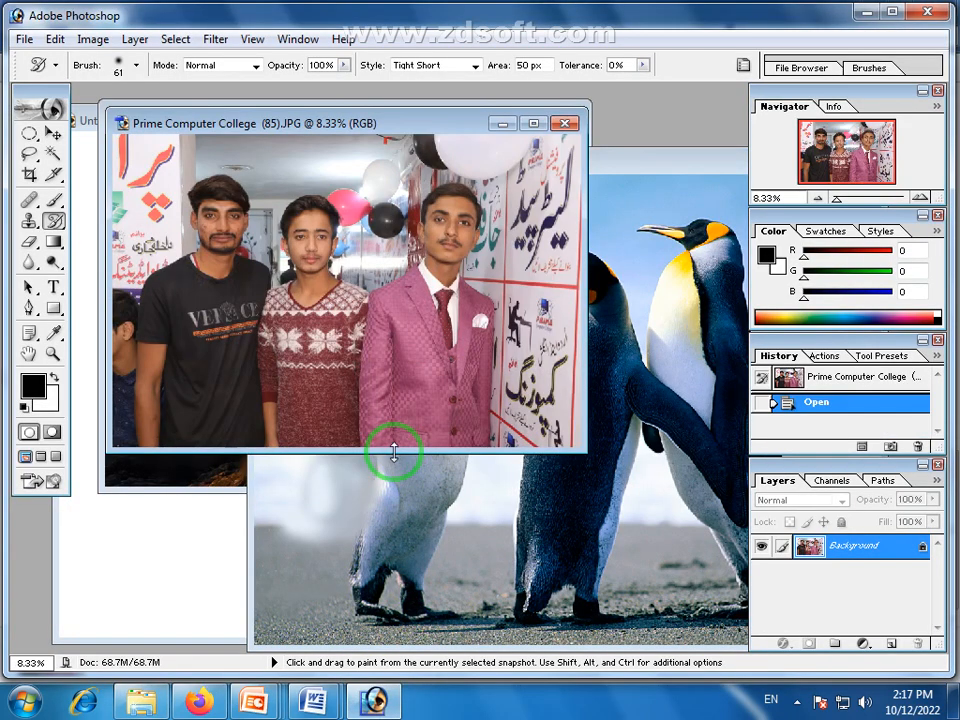
left_click_drag(437, 133, 515, 145)
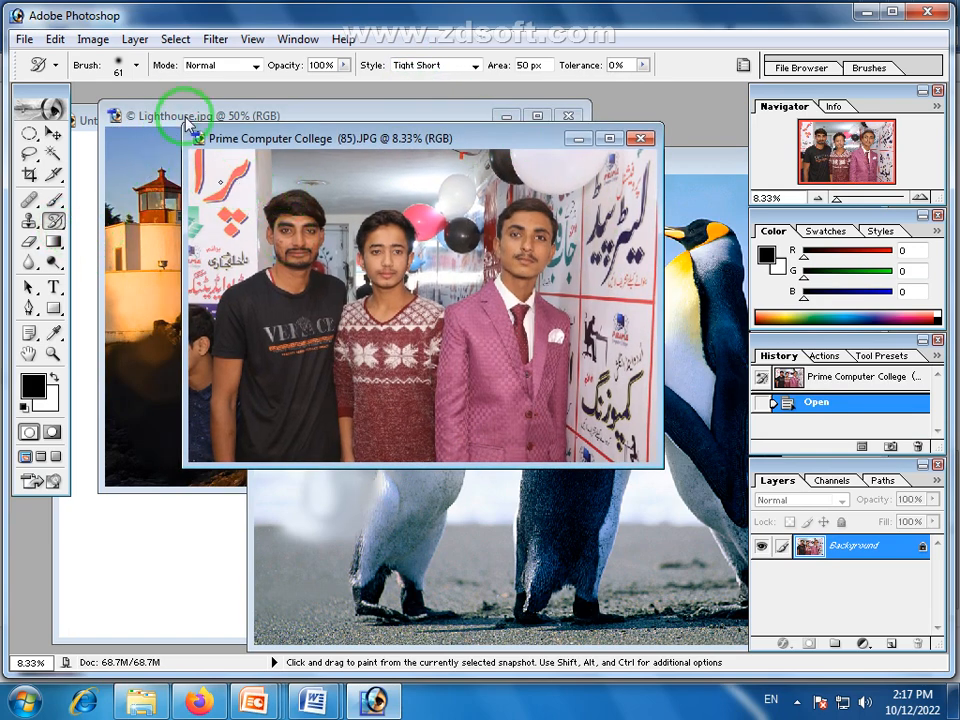
Set the Art History Brush diameter to 104 px and paint over the left and middle men's faces and the wall lettering beside them.
left_click(136, 65)
left_click_drag(77, 111, 117, 123)
left_click(321, 139)
mouse_move(290, 237)
left_mouse_down()
mouse_move(270, 290)
mouse_move(289, 208)
mouse_move(285, 258)
mouse_move(305, 276)
mouse_move(300, 226)
mouse_move(294, 246)
mouse_move(280, 213)
mouse_move(265, 255)
mouse_move(290, 277)
mouse_move(315, 222)
mouse_move(320, 282)
mouse_move(289, 213)
mouse_move(279, 257)
left_mouse_up()
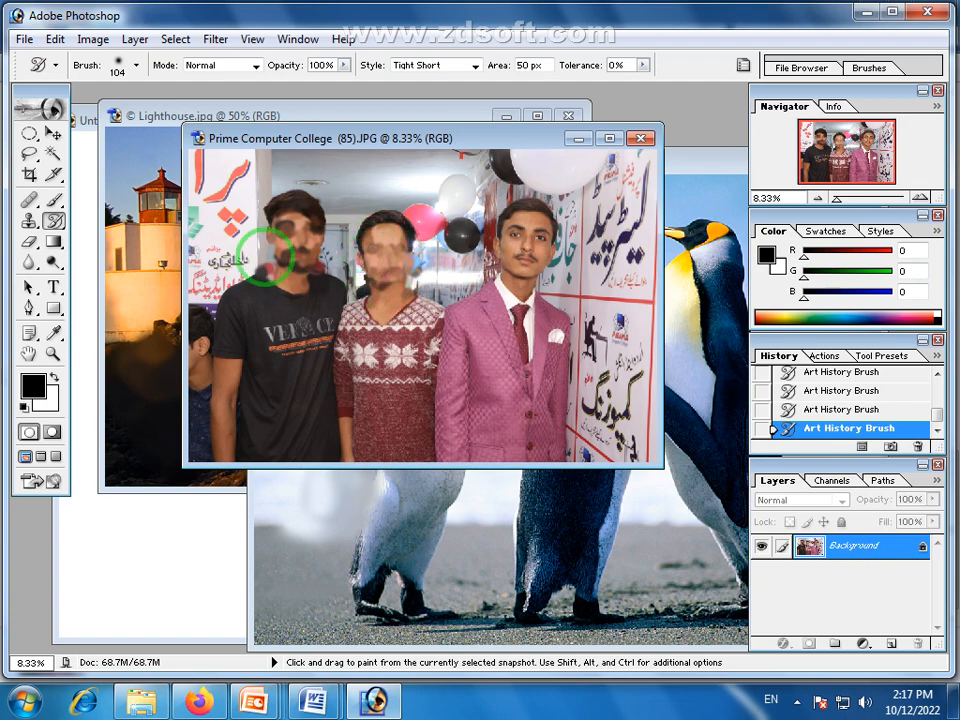
mouse_move(290, 244)
left_mouse_down()
mouse_move(283, 213)
mouse_move(298, 214)
mouse_move(290, 198)
mouse_move(304, 238)
mouse_move(294, 297)
mouse_move(257, 250)
mouse_move(191, 334)
mouse_move(238, 242)
mouse_move(294, 204)
mouse_move(270, 142)
left_mouse_up()
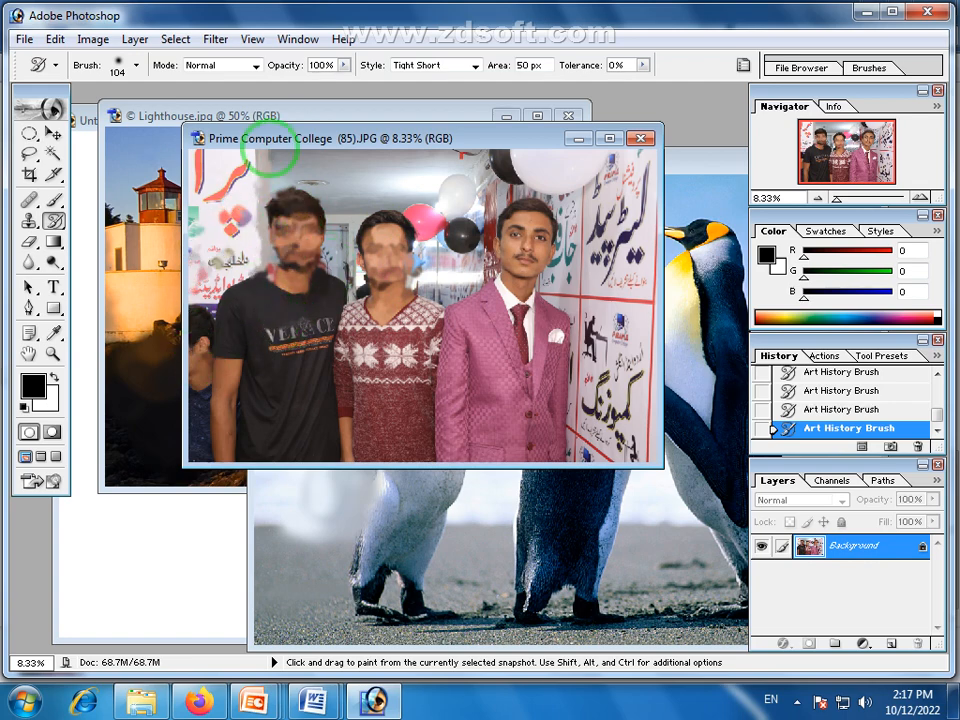
Paint with the Art History Brush over the lettered wall behind the man in the pink suit, the ceiling and the balloons.
mouse_move(565, 208)
left_mouse_down()
mouse_move(617, 266)
mouse_move(617, 160)
mouse_move(641, 178)
mouse_move(629, 278)
mouse_move(595, 220)
mouse_move(605, 350)
mouse_move(580, 407)
mouse_move(618, 354)
mouse_move(622, 436)
mouse_move(666, 319)
mouse_move(651, 428)
mouse_move(646, 272)
mouse_move(643, 376)
mouse_move(627, 293)
mouse_move(635, 346)
mouse_move(578, 452)
mouse_move(616, 442)
mouse_move(652, 294)
mouse_move(622, 268)
mouse_move(555, 299)
left_mouse_up()
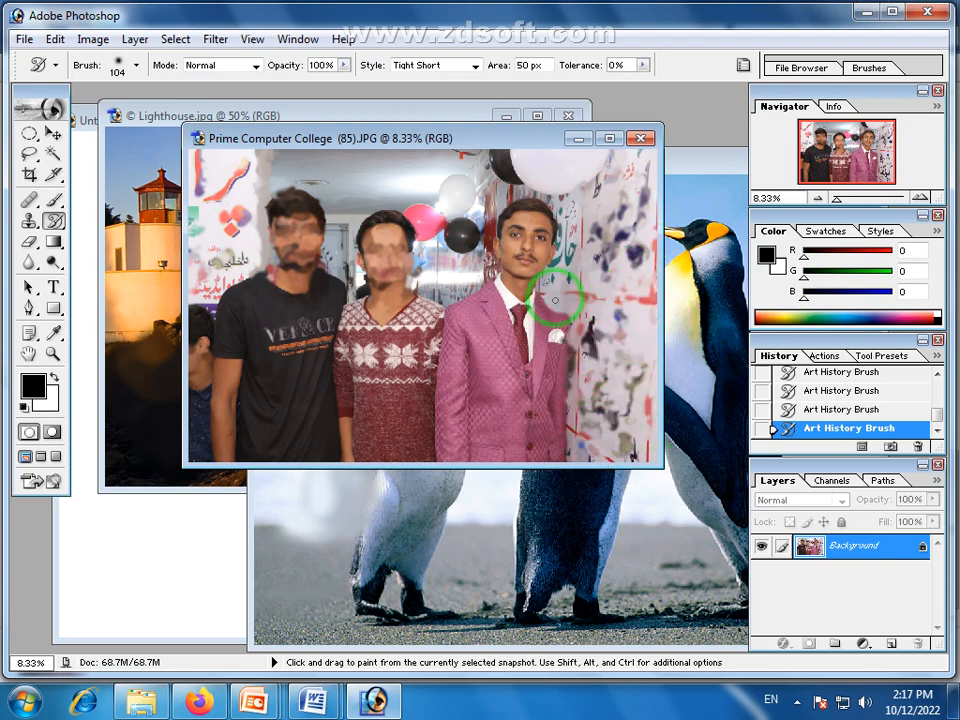
mouse_move(583, 196)
left_mouse_down()
mouse_move(542, 176)
mouse_move(441, 201)
mouse_move(527, 162)
mouse_move(592, 165)
left_mouse_up()
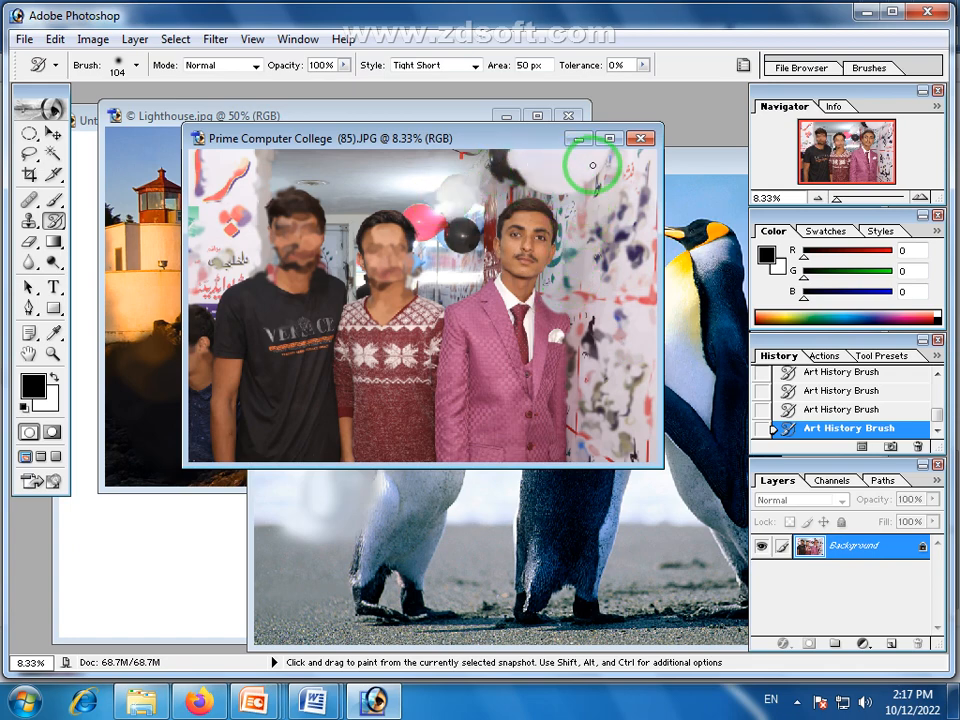
left_click_drag(493, 167, 432, 180)
left_click_drag(370, 232, 467, 236)
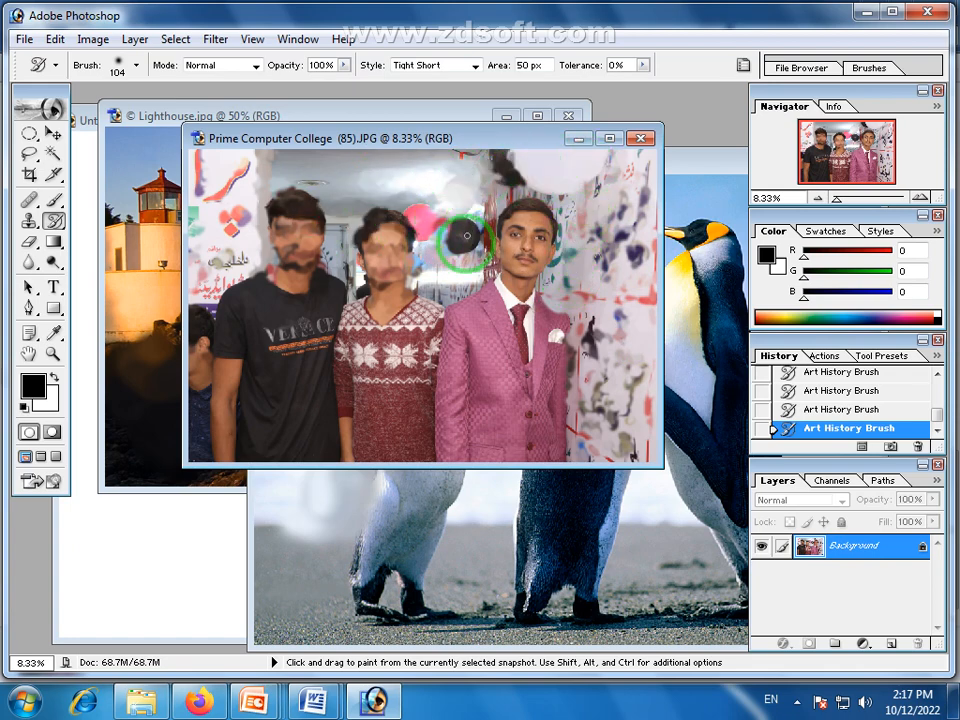
Paint with the Art History Brush over the middle man's face and both left men's shirts, and reposition the group photo's window.
mouse_move(404, 266)
left_mouse_down()
mouse_move(413, 219)
mouse_move(462, 247)
mouse_move(484, 208)
mouse_move(470, 231)
mouse_move(386, 291)
mouse_move(425, 295)
mouse_move(372, 296)
mouse_move(385, 292)
mouse_move(366, 400)
mouse_move(392, 343)
mouse_move(420, 338)
mouse_move(430, 382)
mouse_move(420, 340)
mouse_move(319, 328)
mouse_move(247, 345)
mouse_move(234, 381)
mouse_move(218, 327)
mouse_move(203, 400)
mouse_move(218, 422)
mouse_move(194, 455)
mouse_move(280, 431)
mouse_move(369, 446)
mouse_move(376, 430)
mouse_move(395, 427)
mouse_move(326, 388)
mouse_move(368, 300)
mouse_move(412, 259)
mouse_move(427, 264)
mouse_move(369, 259)
left_mouse_up()
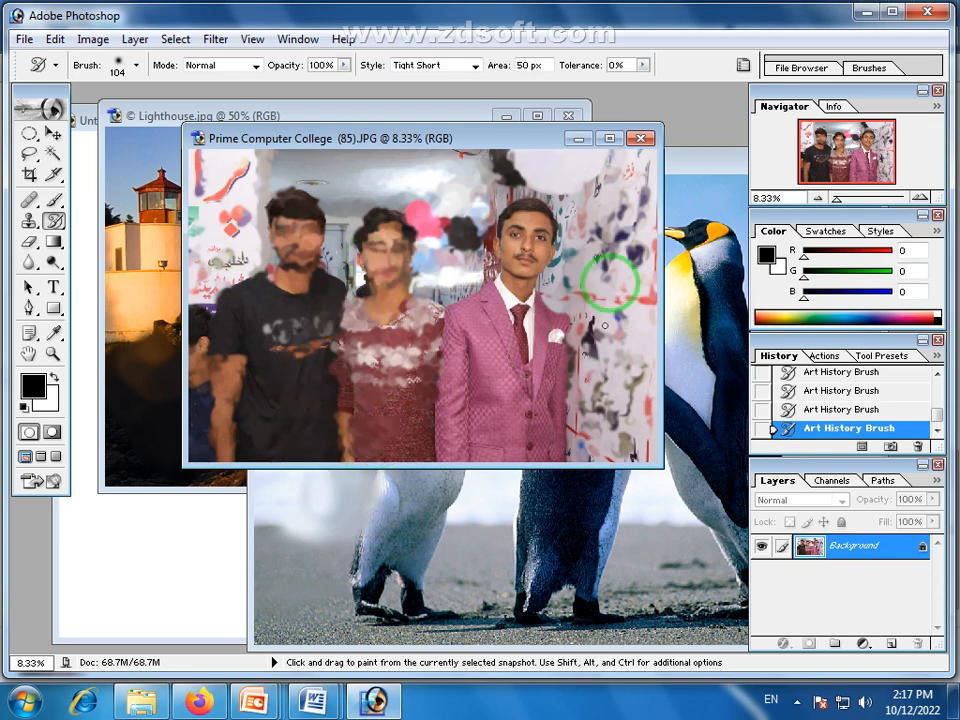
mouse_move(546, 137)
left_mouse_down()
mouse_move(436, 144)
mouse_move(492, 141)
left_mouse_up()
Return the group photo to its opening snapshot in the history and fit the image on screen.
scroll(800, 383, "up", 6)
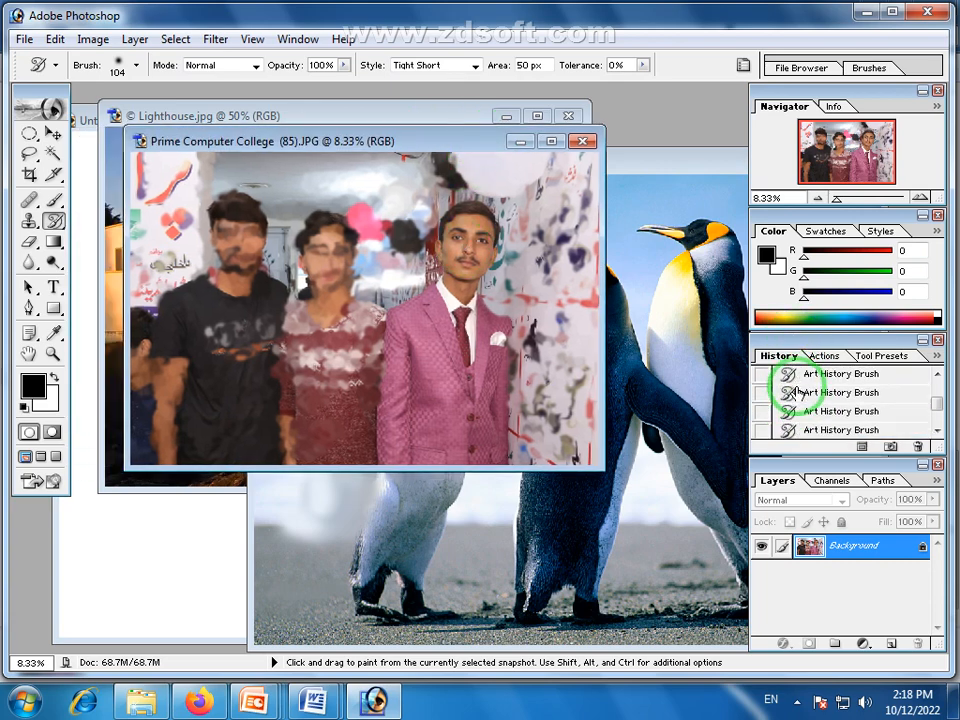
scroll(626, 358, "down", 2)
scroll(534, 354, "up", 3)
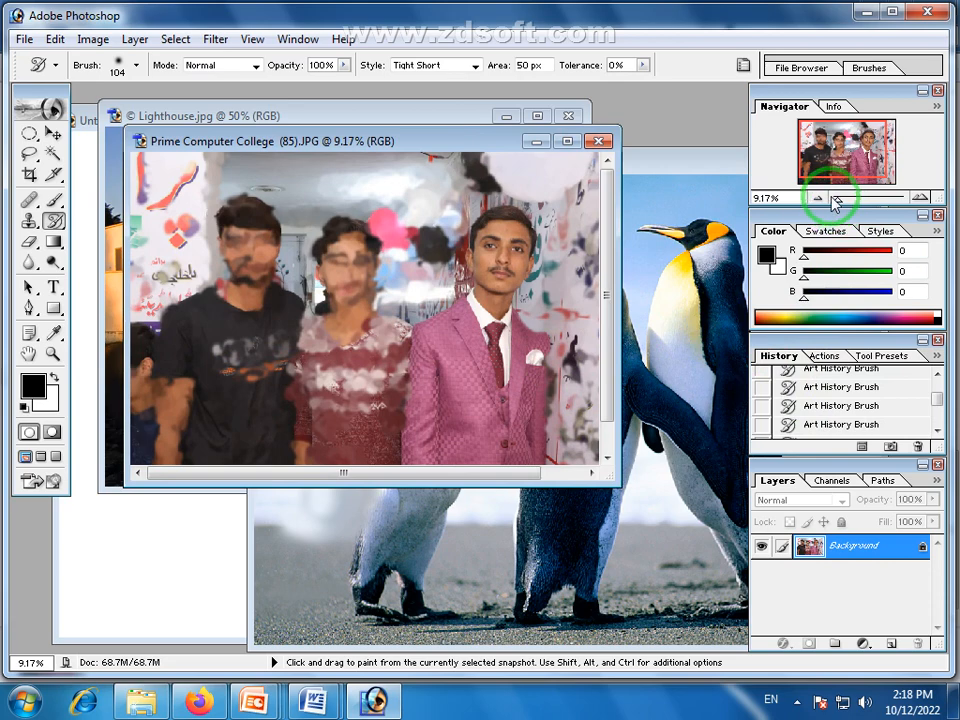
left_click_drag(838, 200, 833, 200)
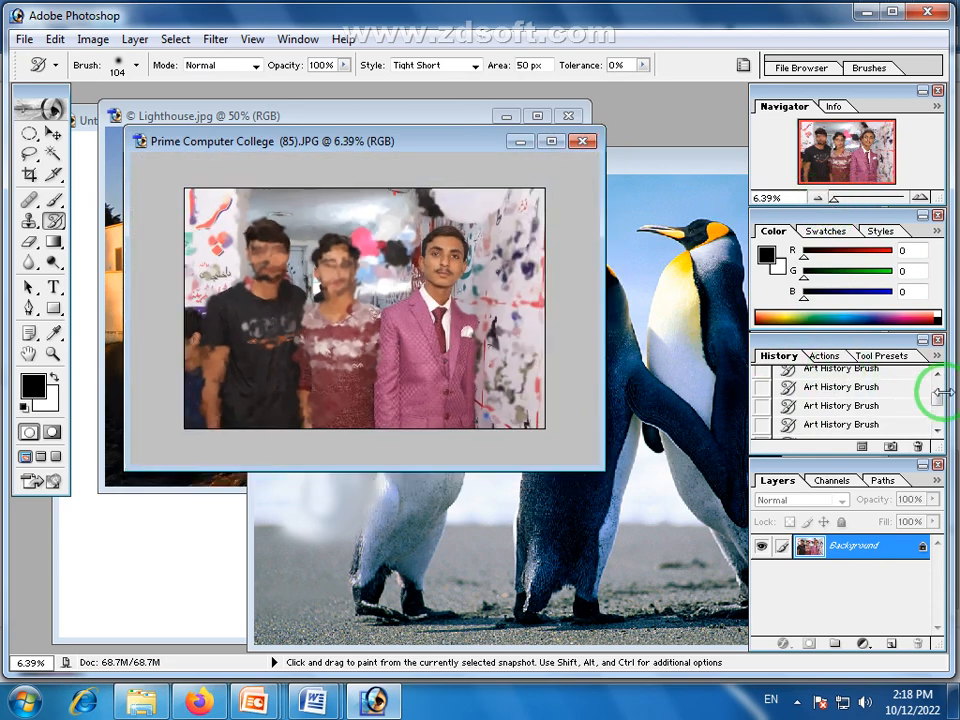
left_click_drag(940, 403, 936, 375)
left_click(824, 383)
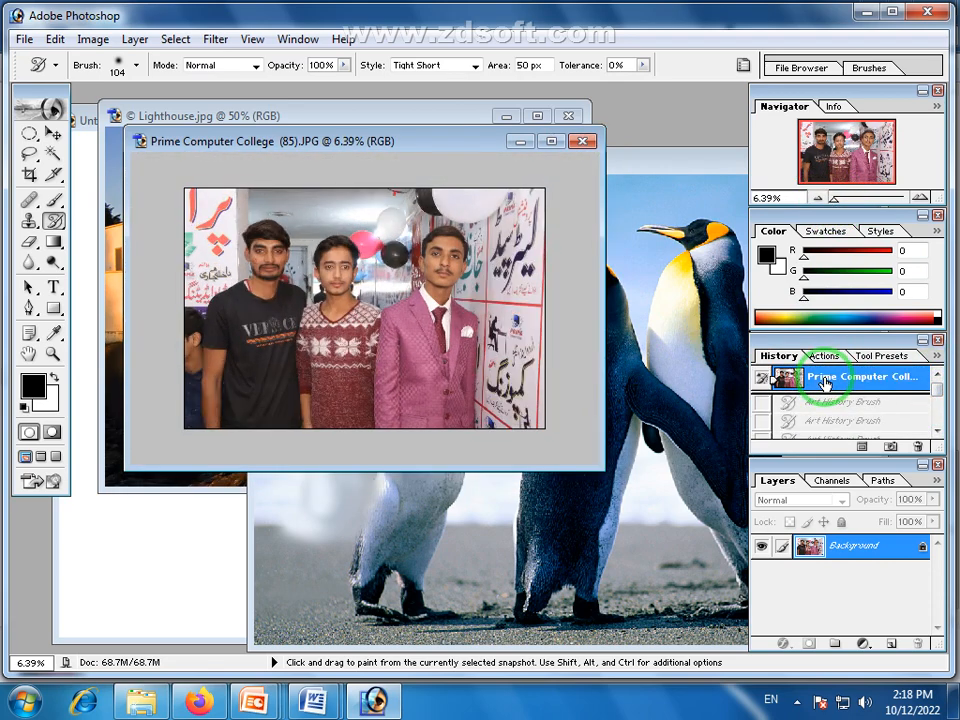
left_click(53, 354)
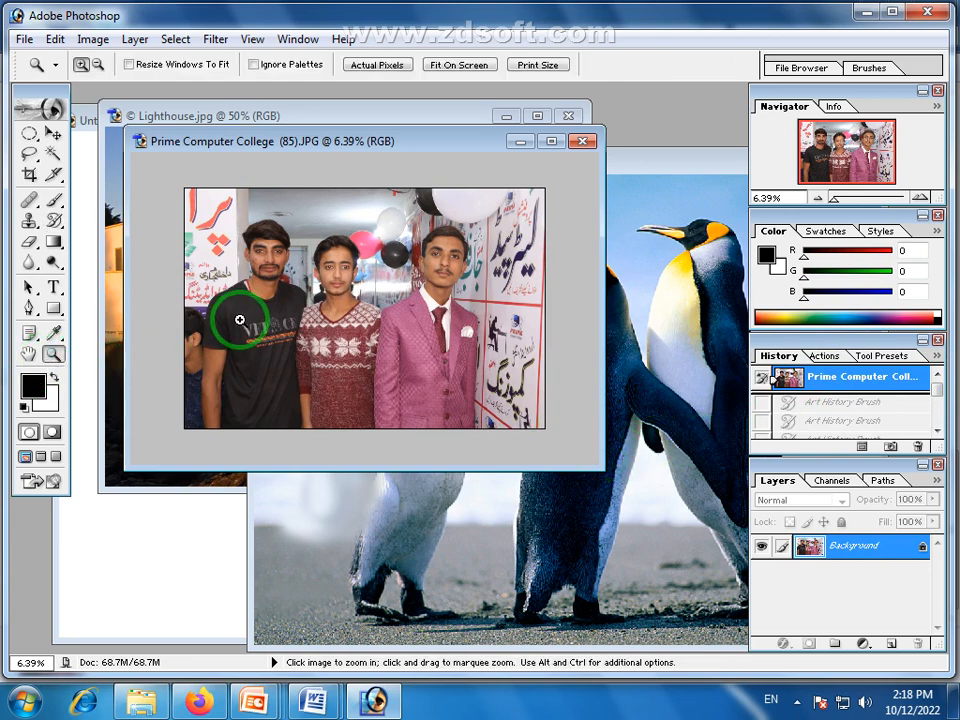
right_click(250, 324)
left_click(262, 335)
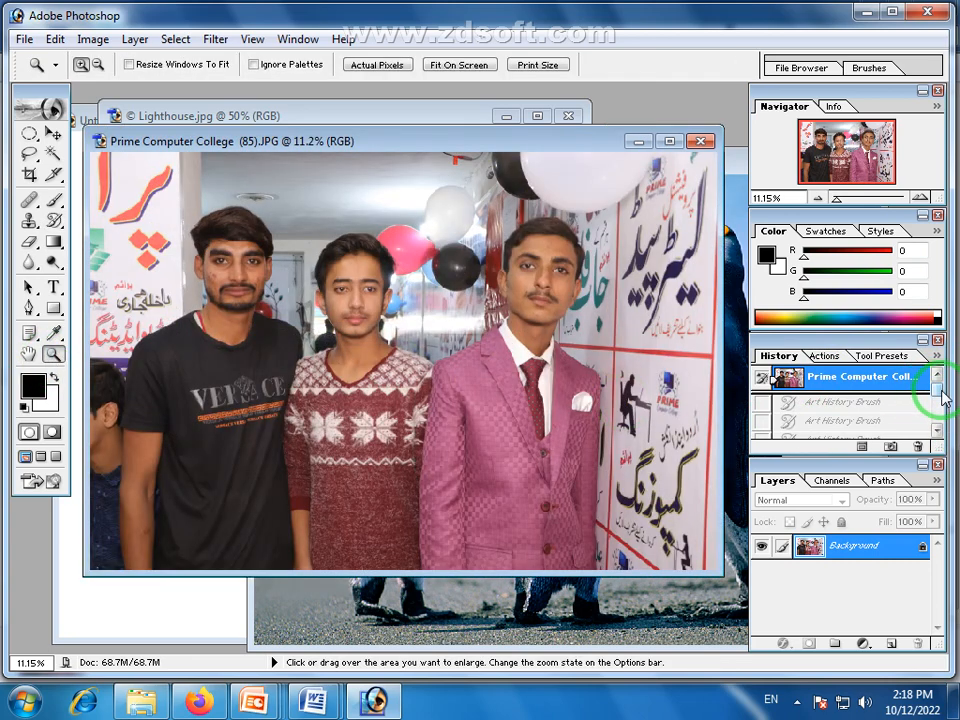
Compare the painted and original photo by switching between the last Art History Brush state and the opening snapshot, ending on the painted state.
left_click_drag(944, 398, 938, 413)
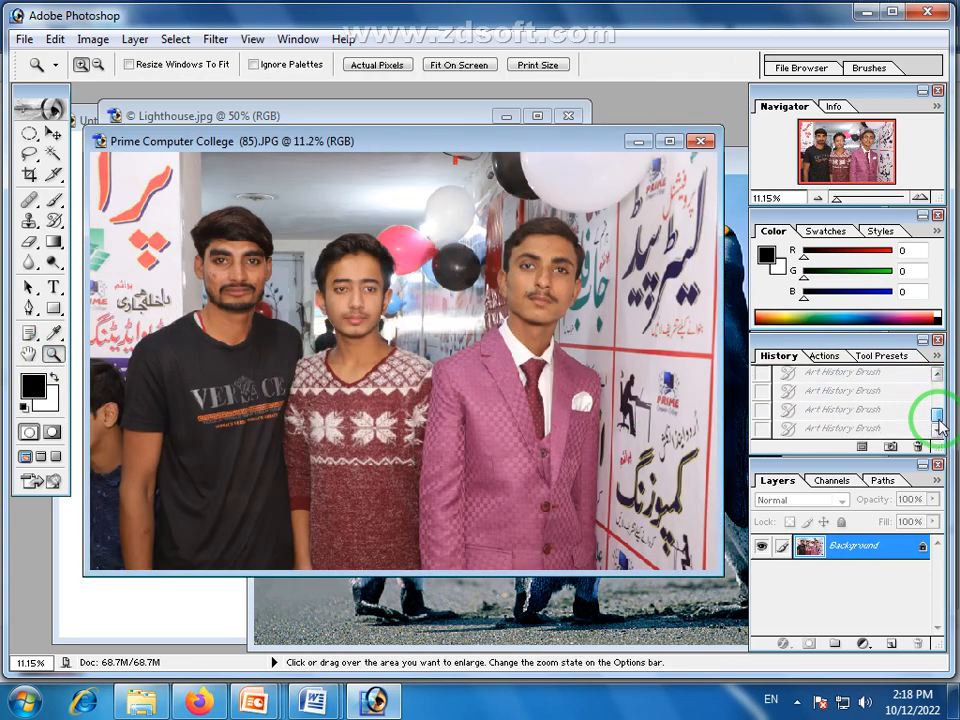
left_click(836, 430)
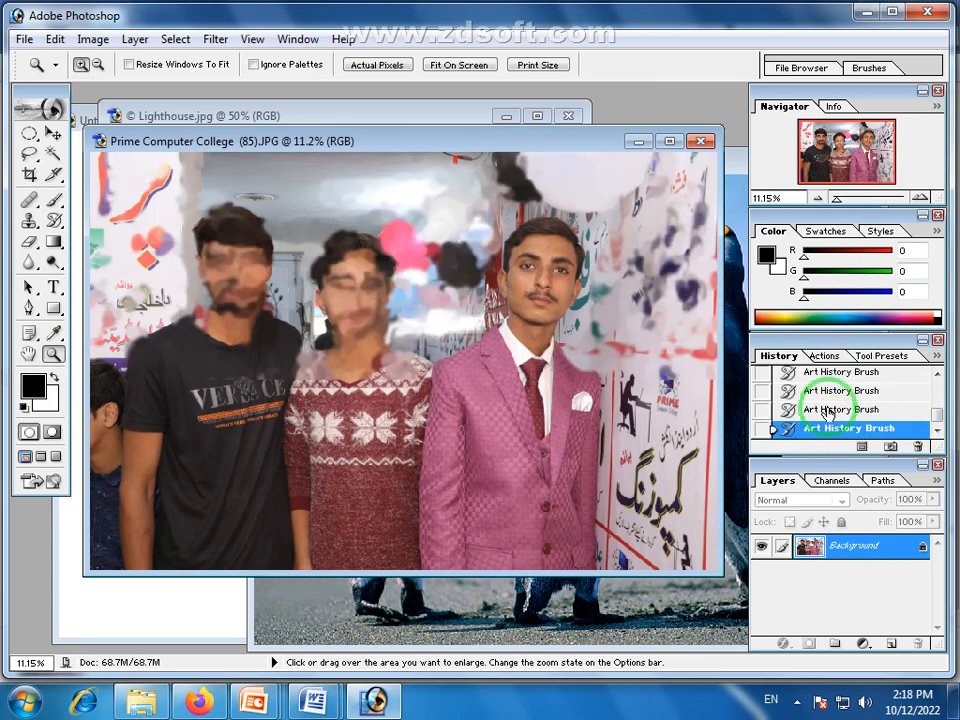
left_click_drag(939, 410, 936, 388)
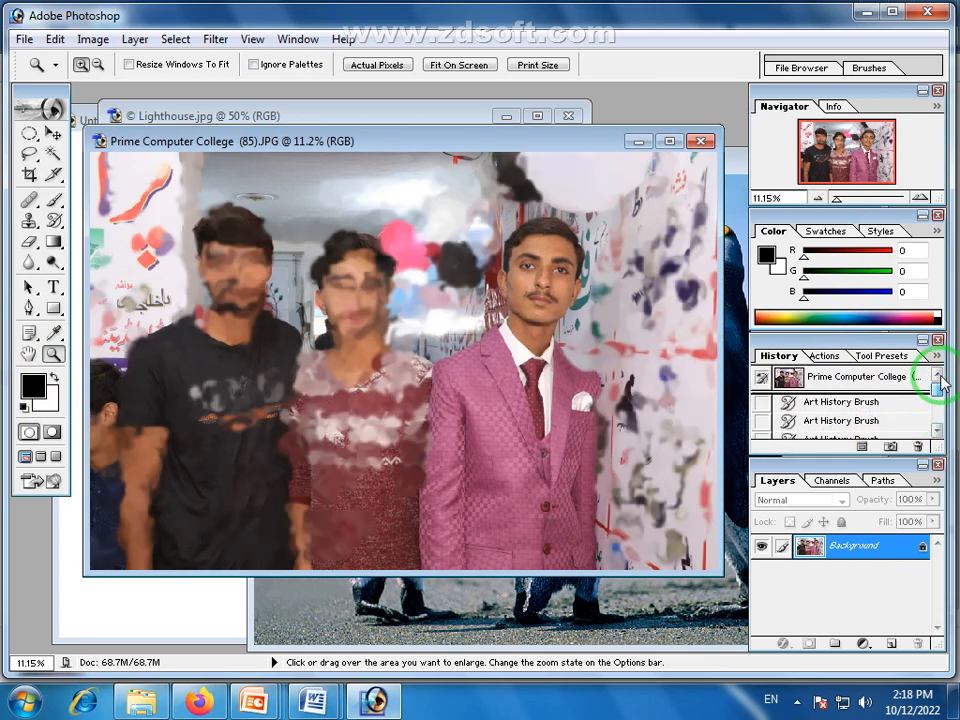
left_click(826, 380)
left_click(939, 430)
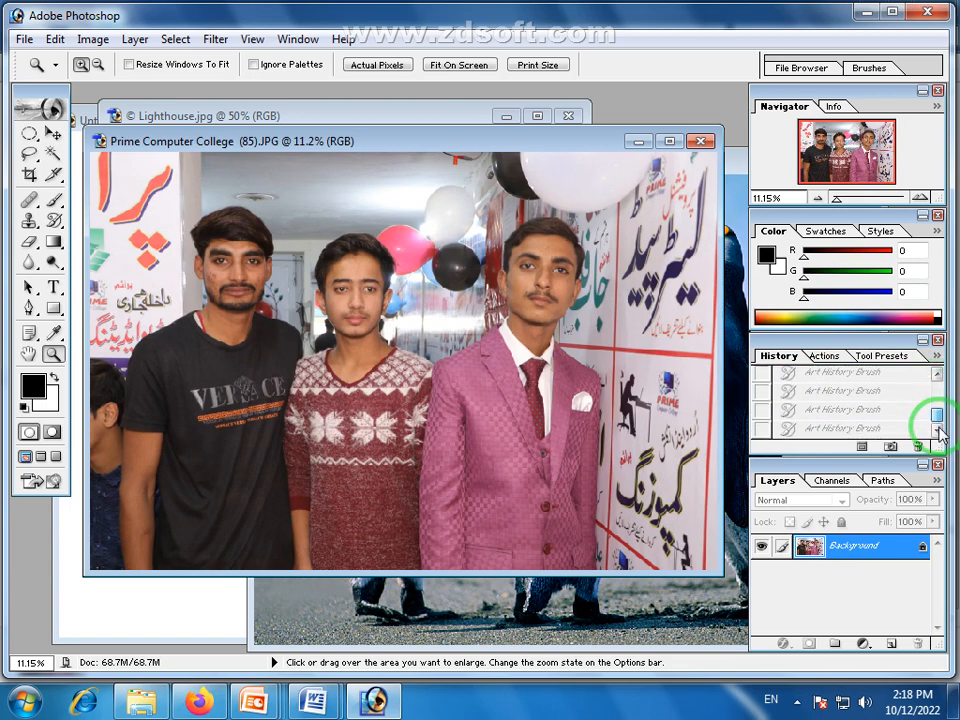
left_click(802, 432)
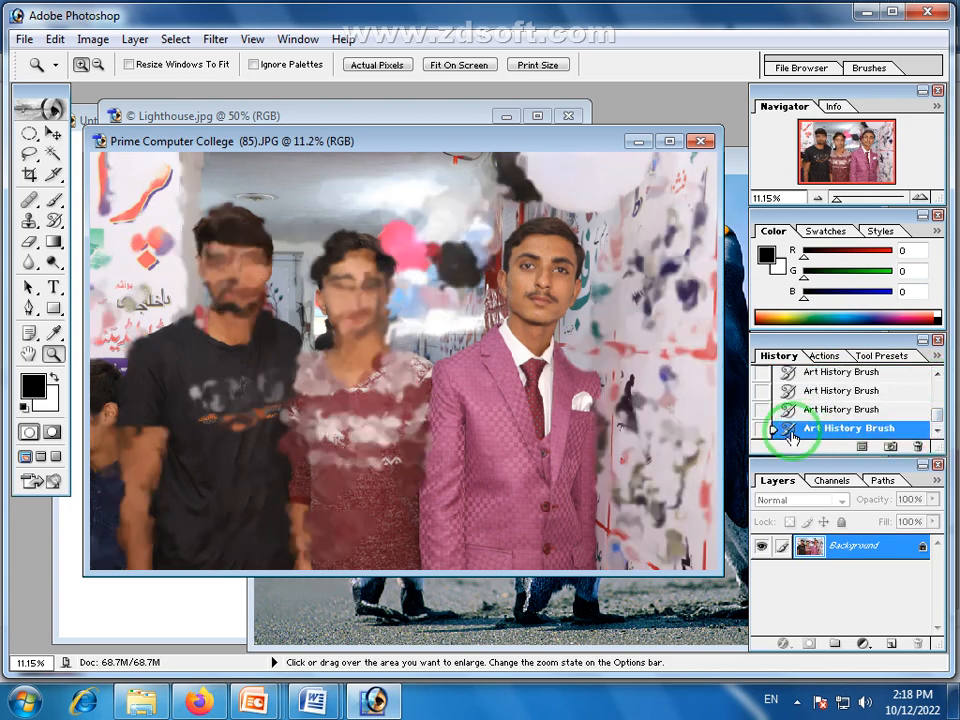
Paint with the Art History Brush over the left and middle men's faces, necks and shirts and the lettered wall beside the left man.
left_click(55, 224)
mouse_move(244, 309)
left_mouse_down()
mouse_move(290, 305)
mouse_move(246, 234)
mouse_move(203, 289)
mouse_move(335, 315)
mouse_move(357, 269)
mouse_move(370, 288)
mouse_move(330, 320)
mouse_move(177, 370)
mouse_move(131, 497)
mouse_move(92, 463)
mouse_move(128, 480)
mouse_move(129, 500)
mouse_move(278, 545)
mouse_move(262, 543)
mouse_move(316, 468)
mouse_move(253, 448)
mouse_move(264, 408)
mouse_move(256, 396)
mouse_move(322, 342)
mouse_move(344, 393)
mouse_move(432, 325)
mouse_move(437, 240)
mouse_move(219, 198)
mouse_move(120, 230)
mouse_move(115, 177)
mouse_move(147, 311)
mouse_move(185, 200)
mouse_move(225, 248)
mouse_move(245, 334)
left_mouse_up()
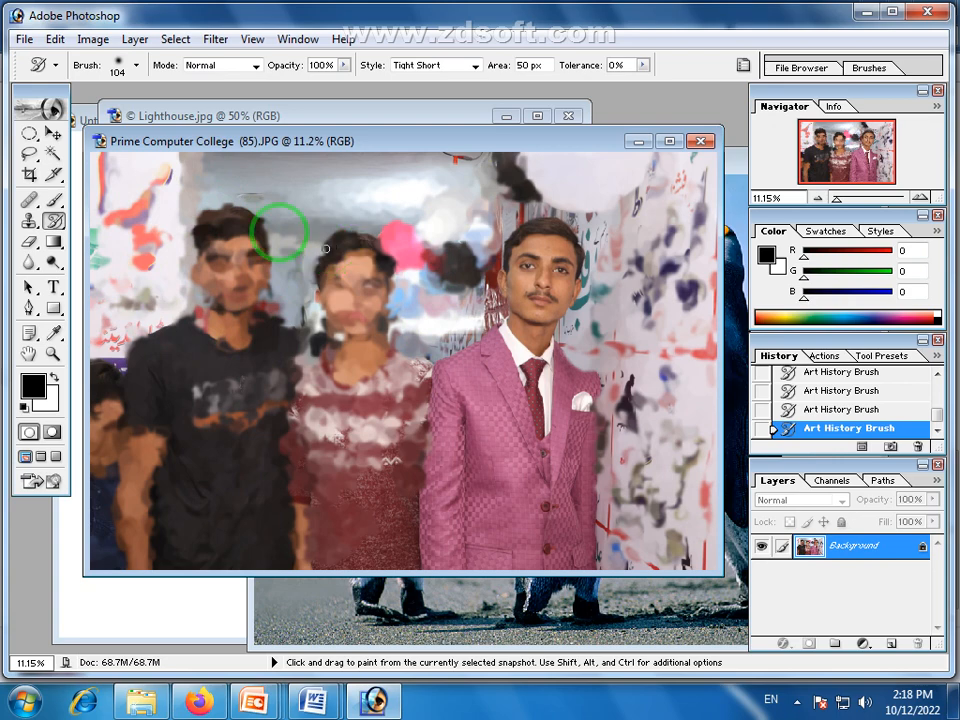
Bring Untitled-1 to the front and review the Clone Stamp, Pattern Stamp, History Brush and Art History Brush tool variants.
left_click(87, 120)
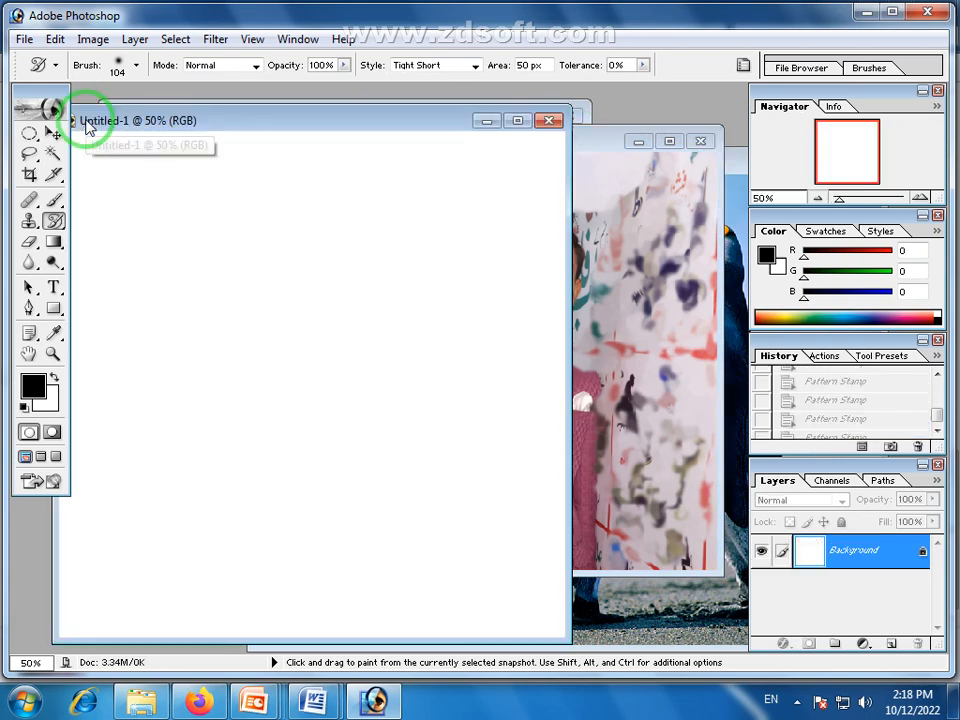
mouse_move(34, 226)
left_mouse_down()
mouse_move(32, 217)
mouse_move(94, 222)
mouse_move(88, 229)
mouse_move(135, 238)
mouse_move(142, 228)
left_mouse_up()
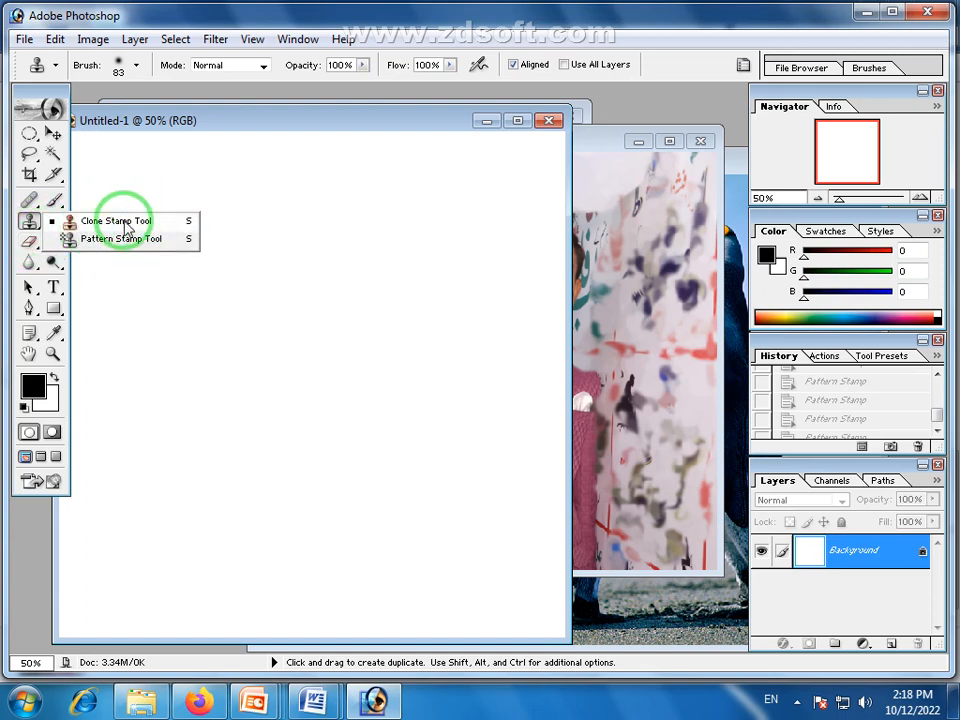
left_click(121, 123)
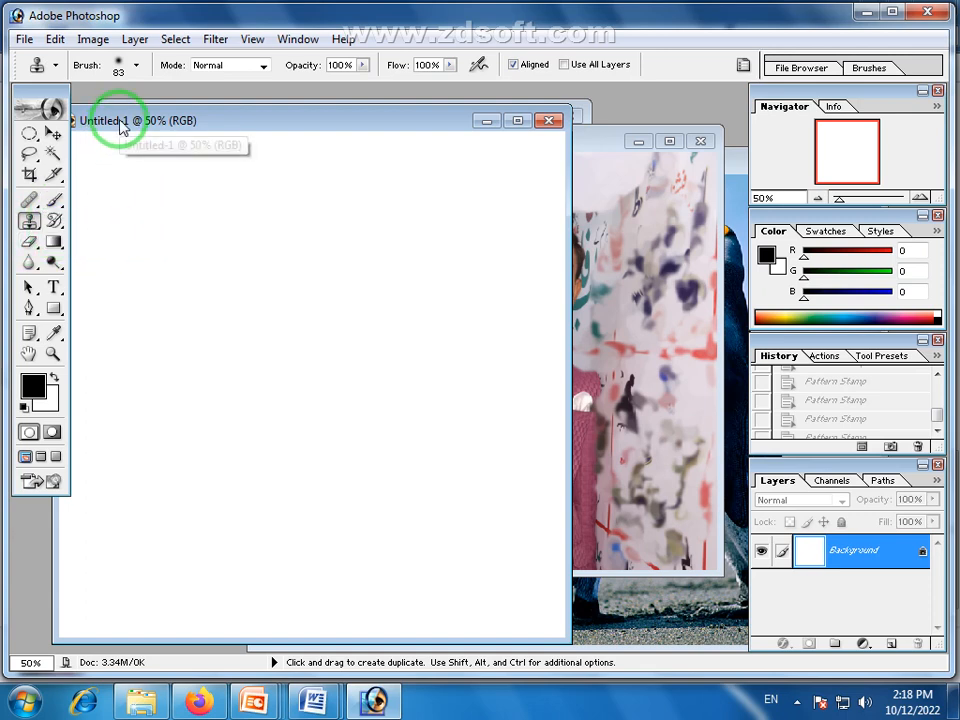
mouse_move(62, 228)
left_mouse_down()
mouse_move(197, 231)
mouse_move(101, 250)
mouse_move(169, 246)
mouse_move(135, 257)
mouse_move(147, 243)
left_mouse_up()
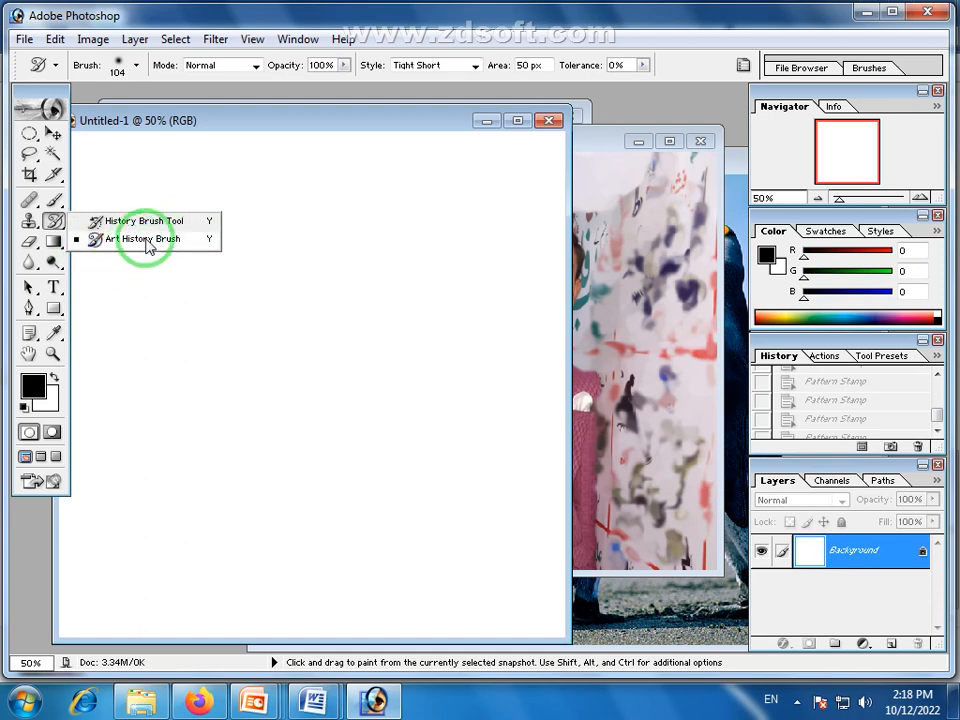
left_click_drag(160, 250, 414, 135)
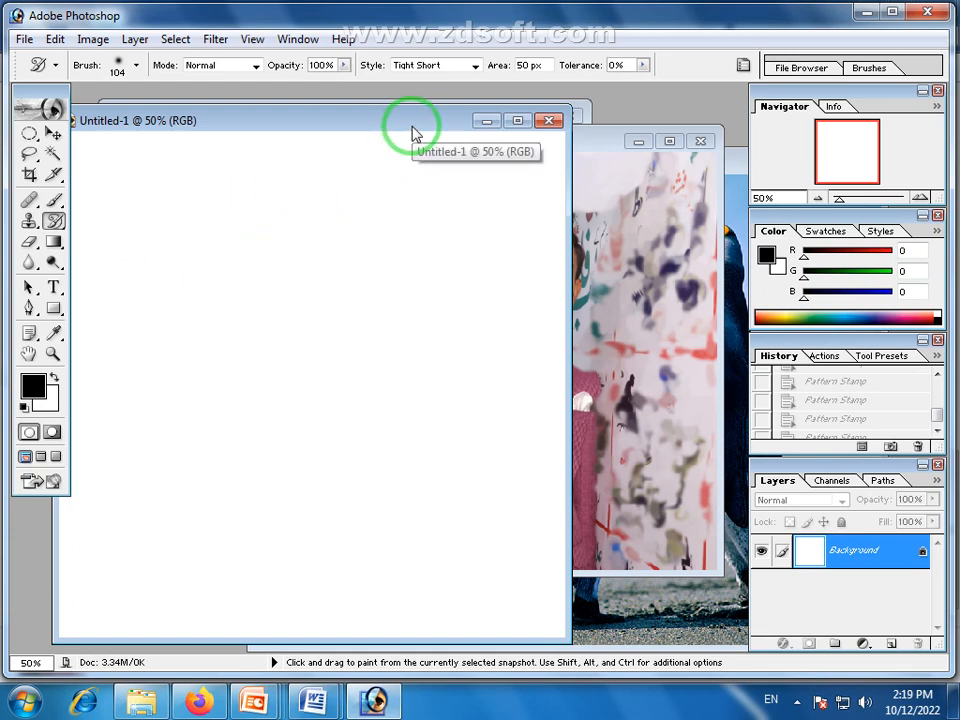